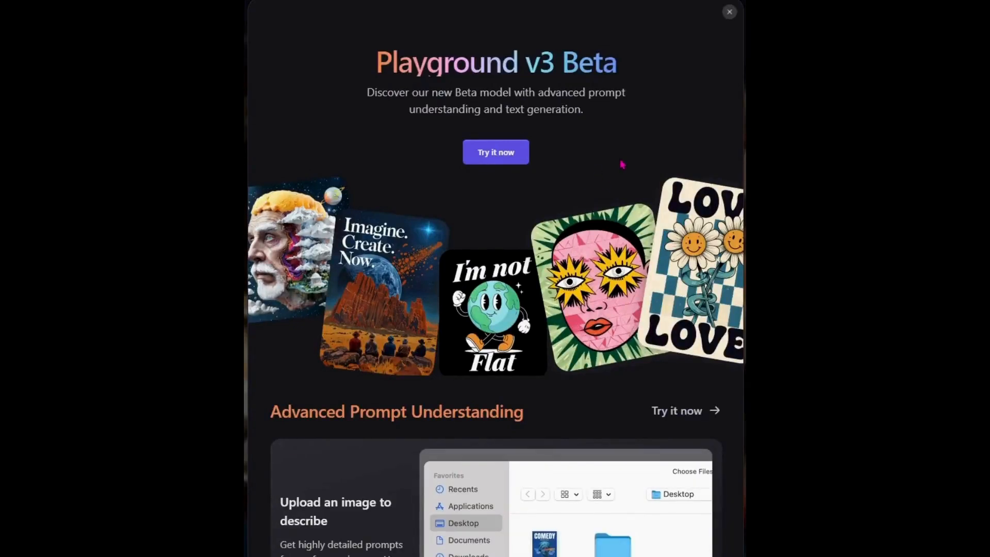
# Look through the Playground v3 Beta announcement and the gallery of previously created images.
pyautogui.scroll(-4, 623, 164)
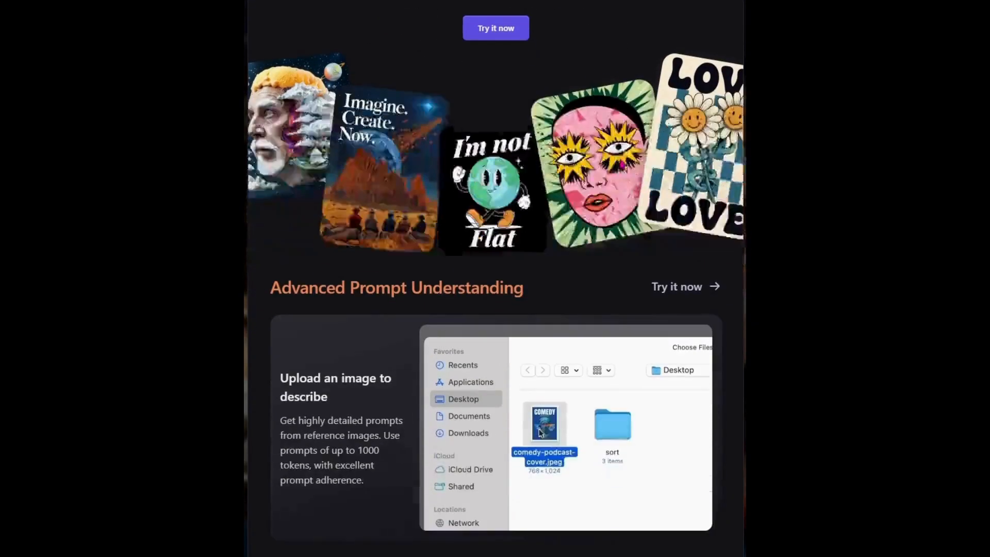
pyautogui.scroll(-1, 622, 164)
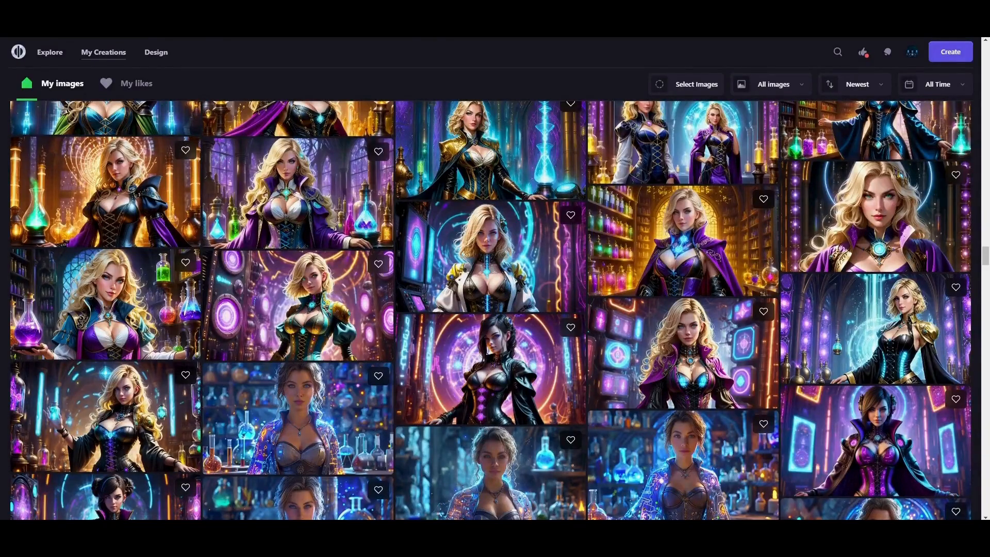
pyautogui.scroll(-15, 490, 335)
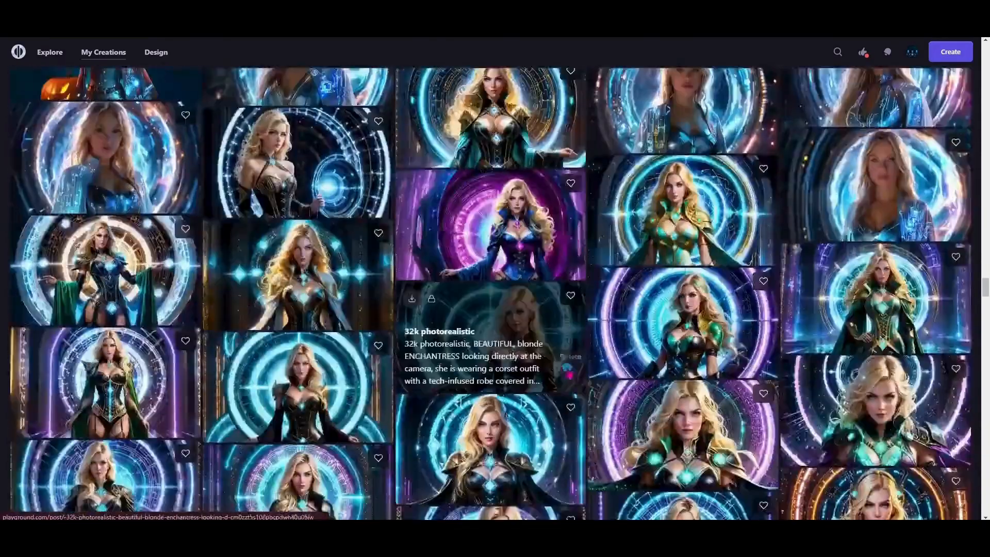
pyautogui.scroll(-15, 490, 335)
pyautogui.scroll(-15, 680, 284)
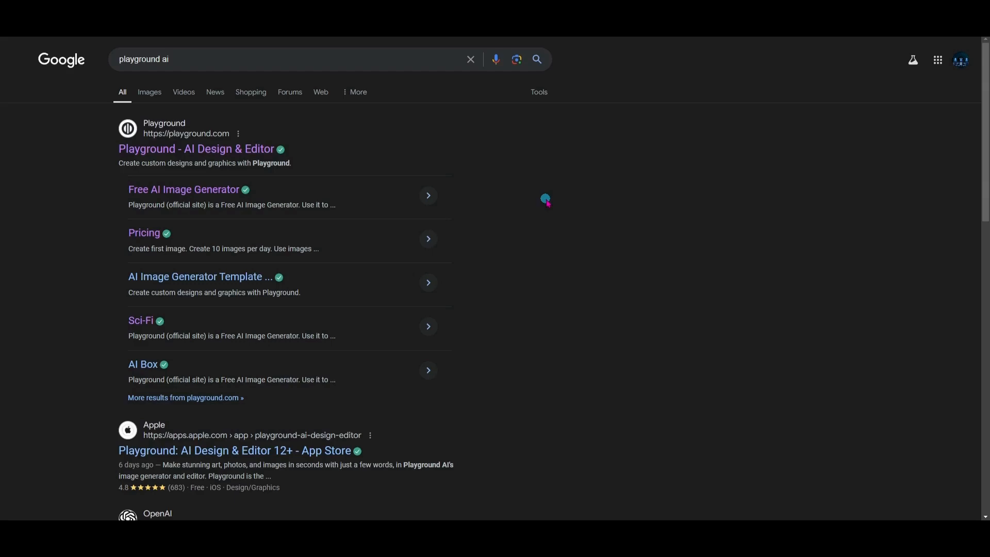
# Open the Playground - AI Design & Editor site from the search results and switch to its Board.
pyautogui.click(229, 154)
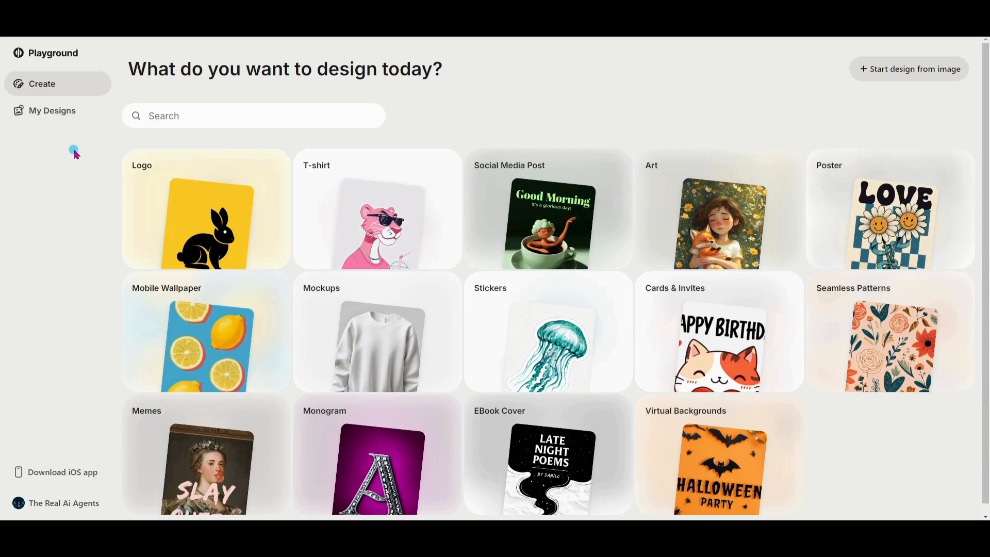
pyautogui.click(44, 506)
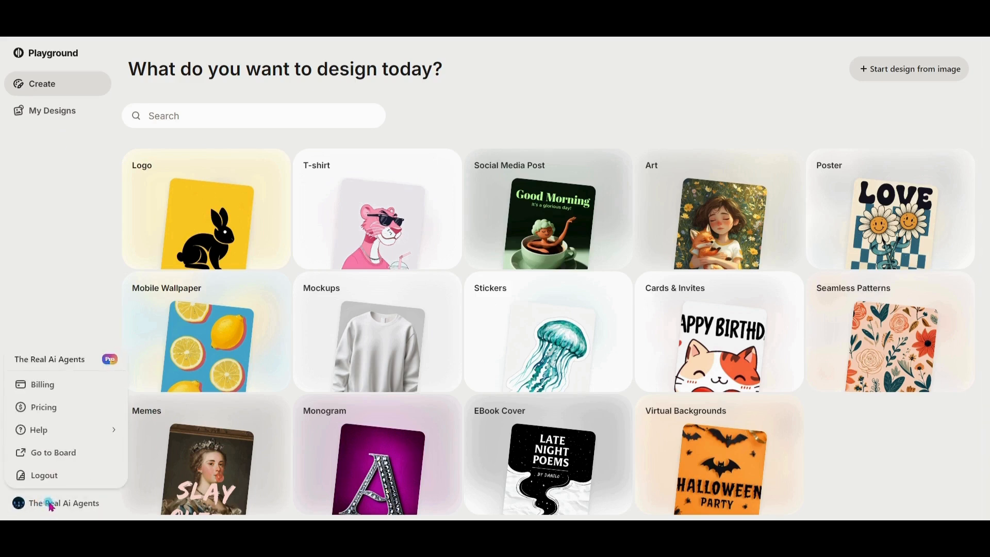
pyautogui.click(57, 452)
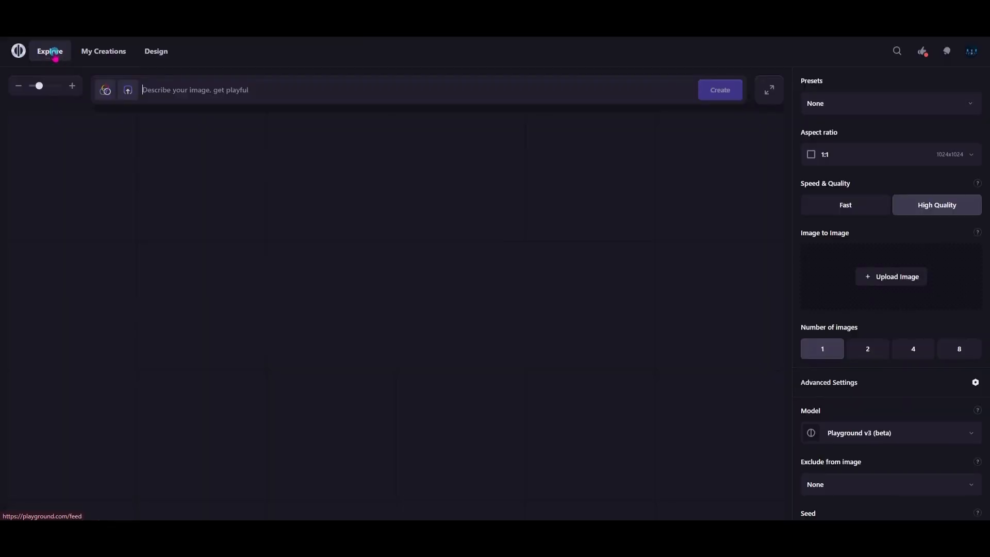
# Browse the community images in the Explore feed.
pyautogui.click(55, 57)
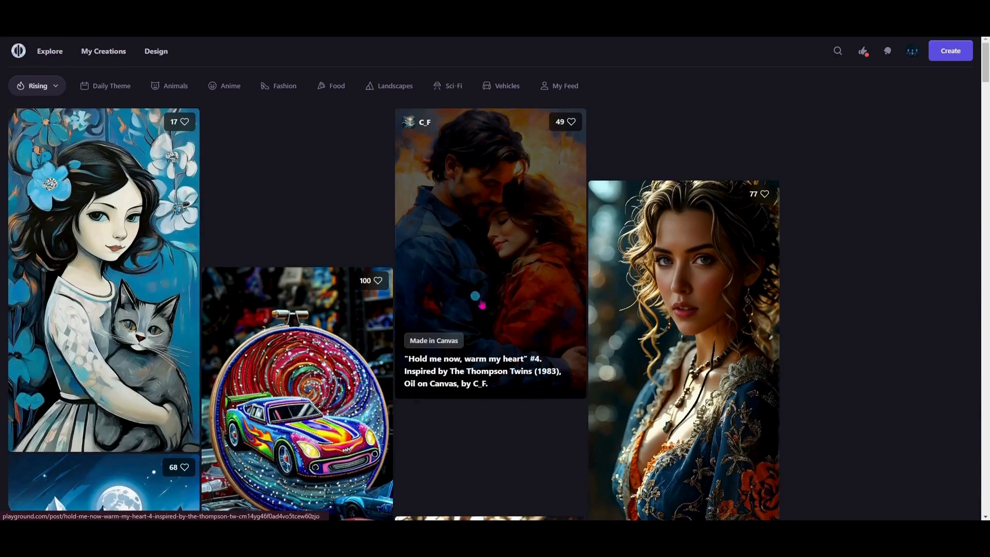
pyautogui.scroll(-5, 588, 333)
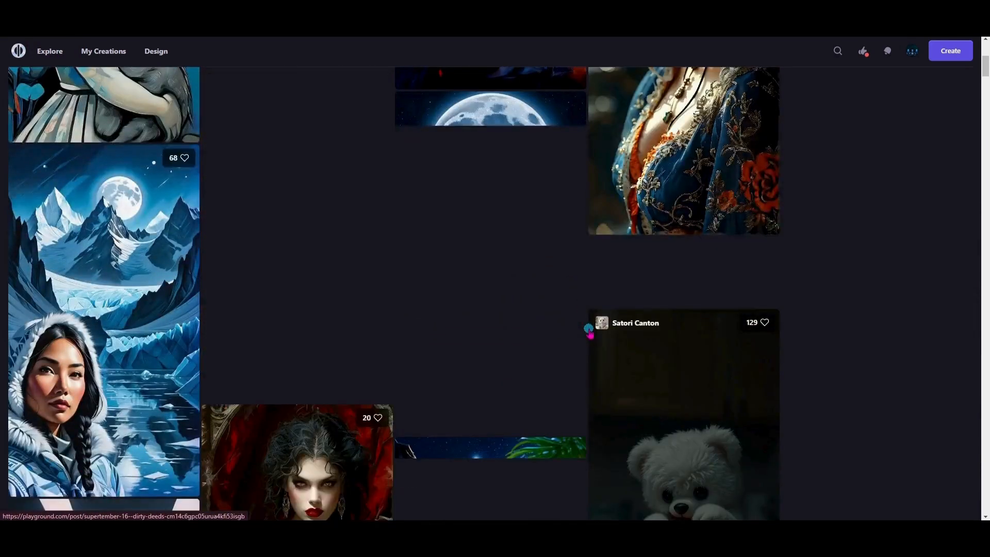
pyautogui.scroll(5, 589, 330)
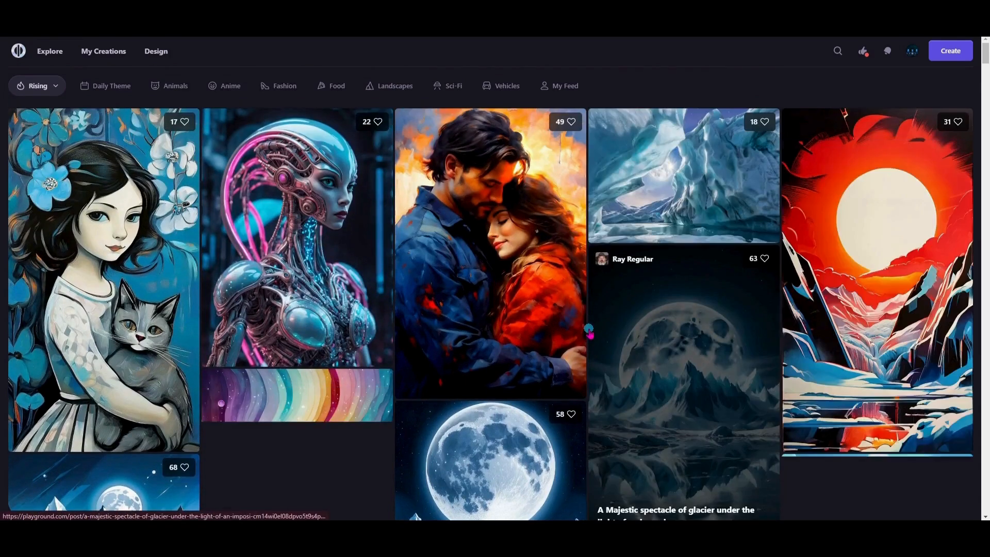
# Show the account's own creations and filter them to December 2023.
pyautogui.click(114, 54)
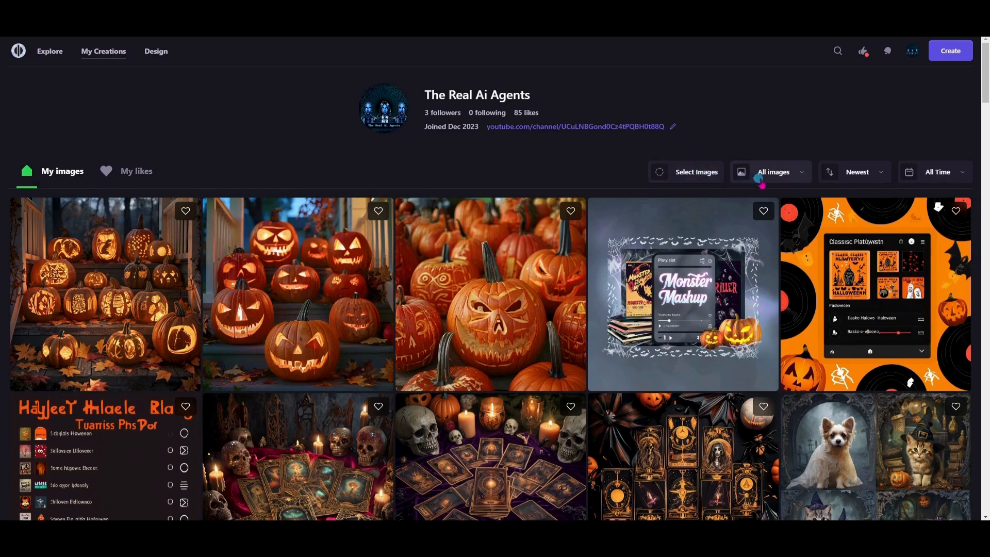
pyautogui.click(938, 175)
pyautogui.scroll(-3, 944, 242)
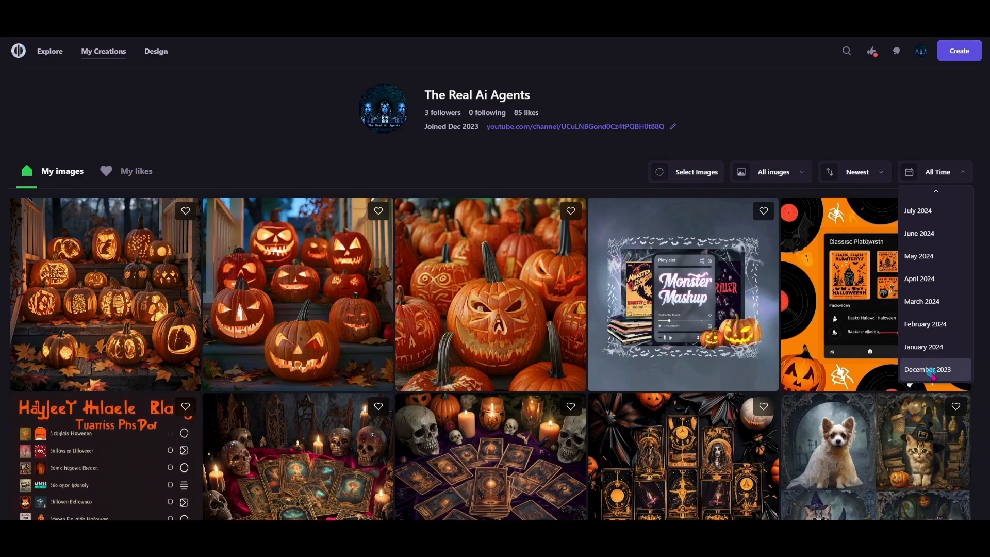
pyautogui.click(929, 371)
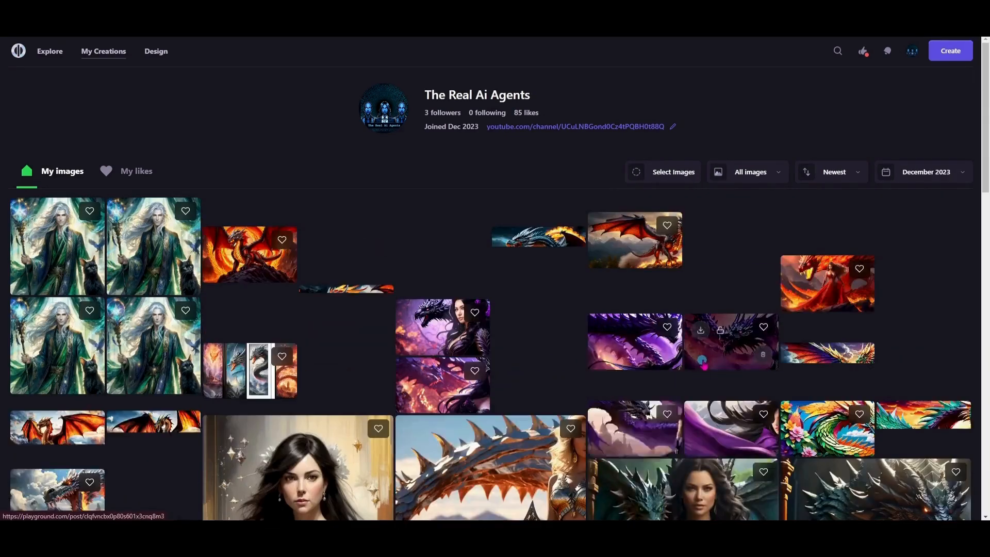
# Browse the December 2023 images and examine the prompt of the tattooed Elara portrait.
pyautogui.scroll(-5, 704, 364)
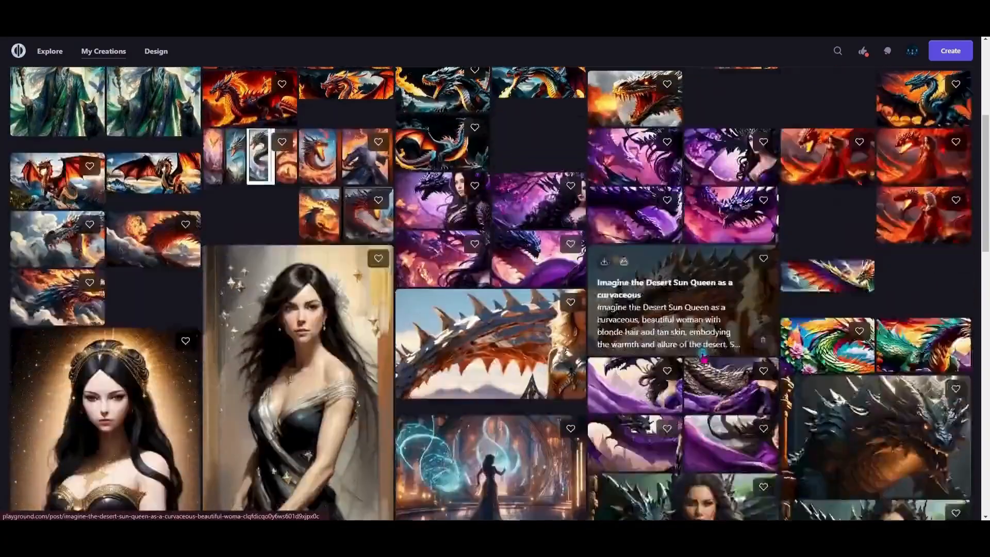
pyautogui.scroll(-12, 704, 356)
pyautogui.scroll(-3, 699, 367)
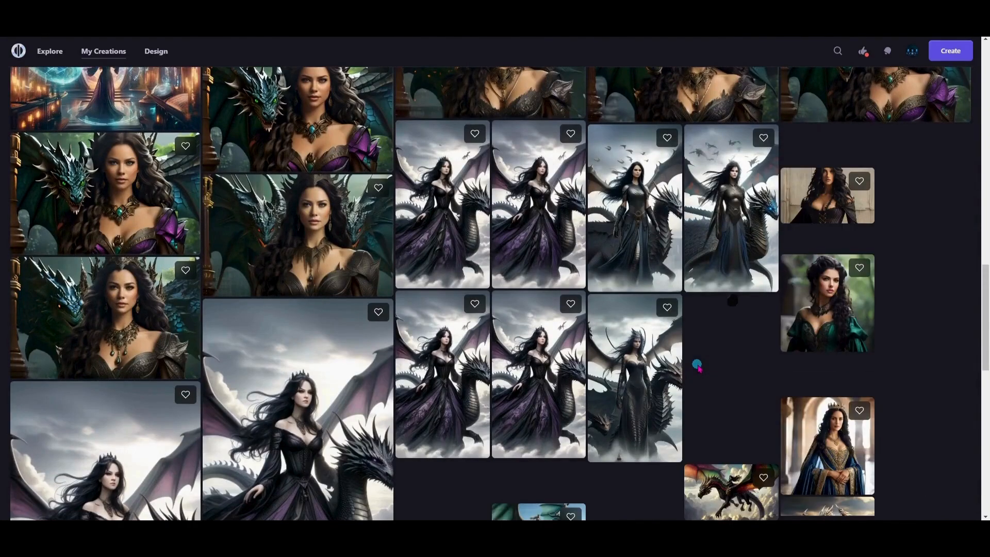
pyautogui.scroll(-6, 697, 366)
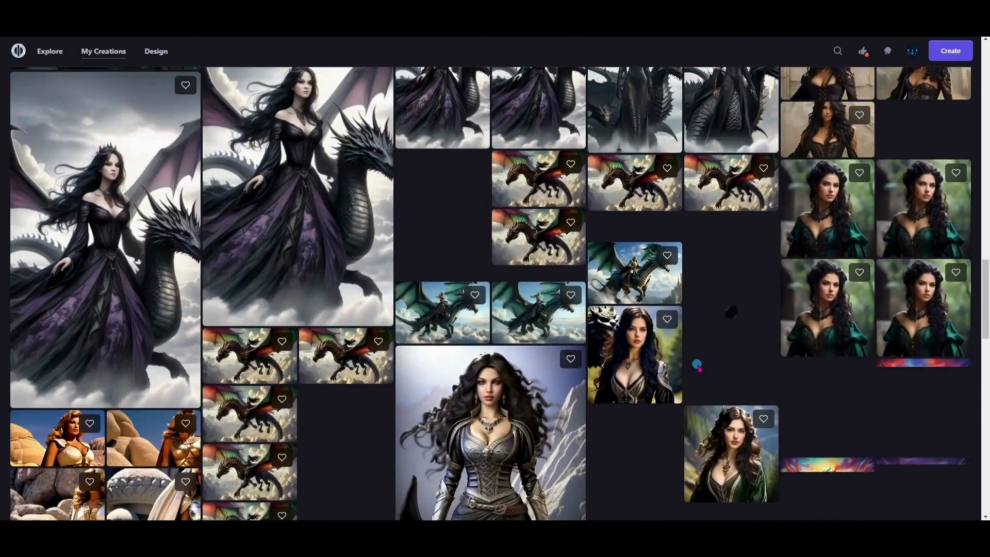
pyautogui.scroll(-3, 698, 365)
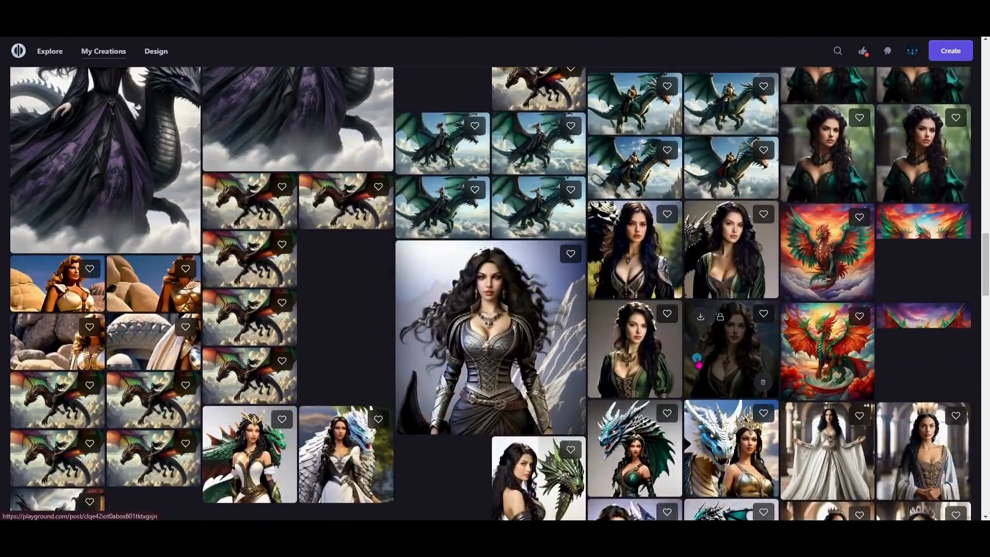
pyautogui.scroll(-6, 697, 365)
pyautogui.scroll(-2, 697, 365)
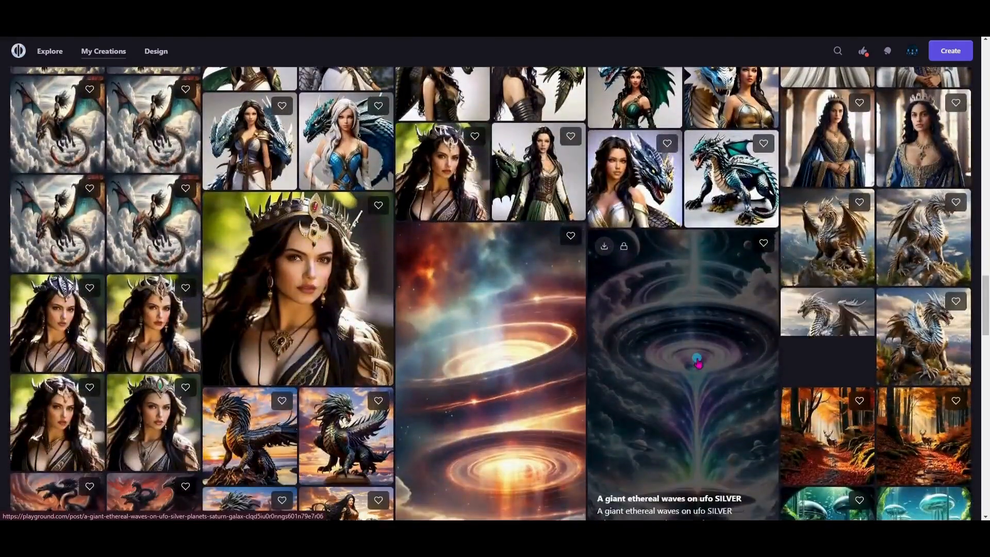
pyautogui.scroll(-1, 698, 364)
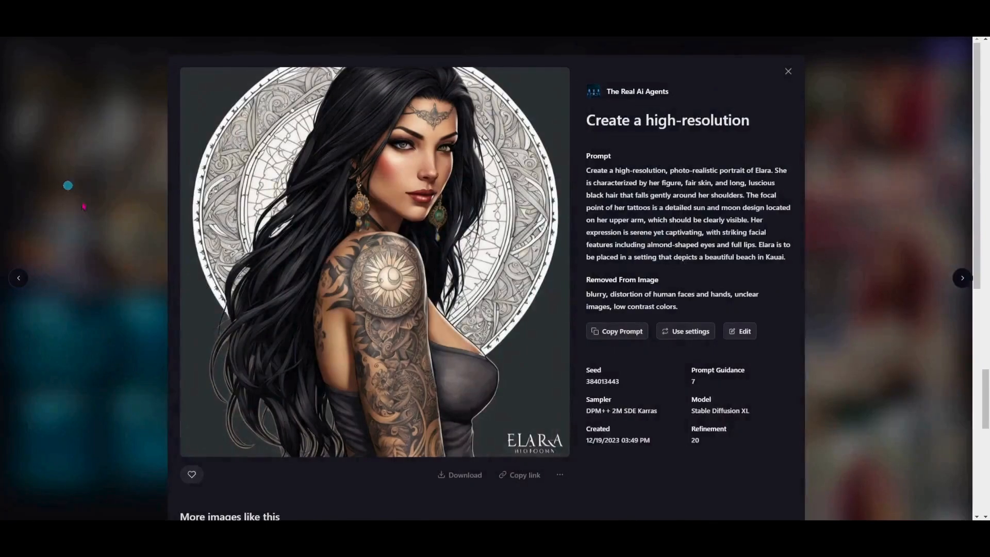
pyautogui.moveTo(649, 220); pyautogui.dragTo(678, 236)
pyautogui.click(678, 236)
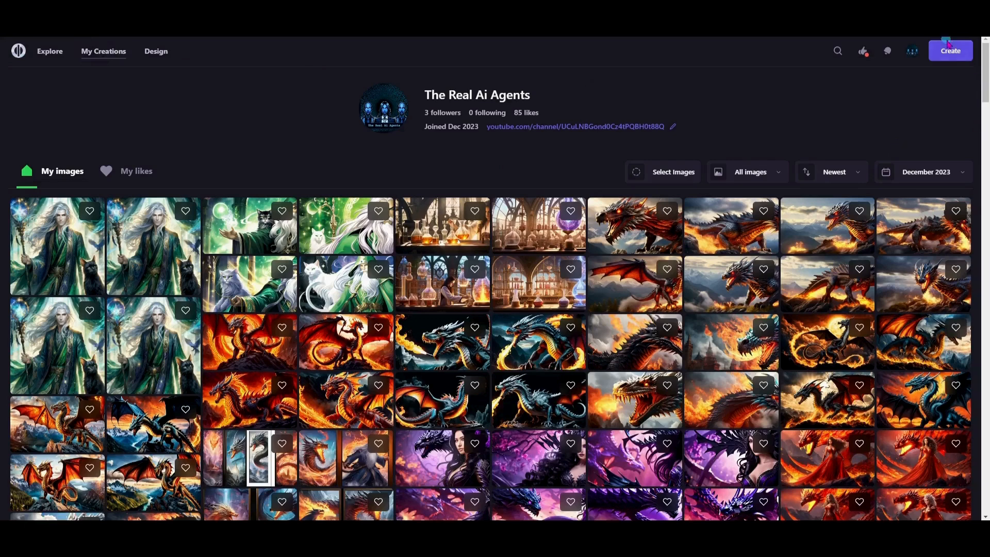
# Start a new image creation with the Playground v3 (beta) model.
pyautogui.click(950, 55)
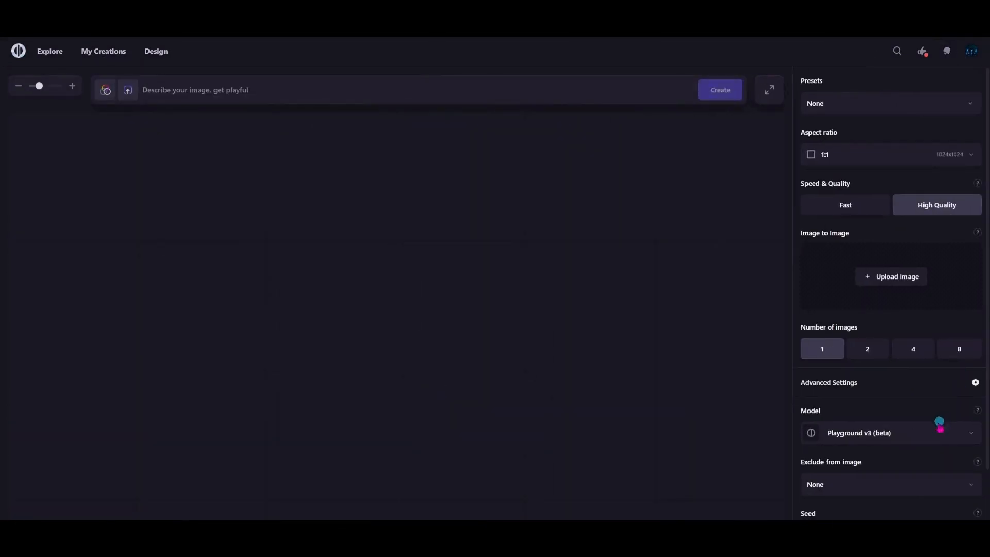
pyautogui.click(887, 438)
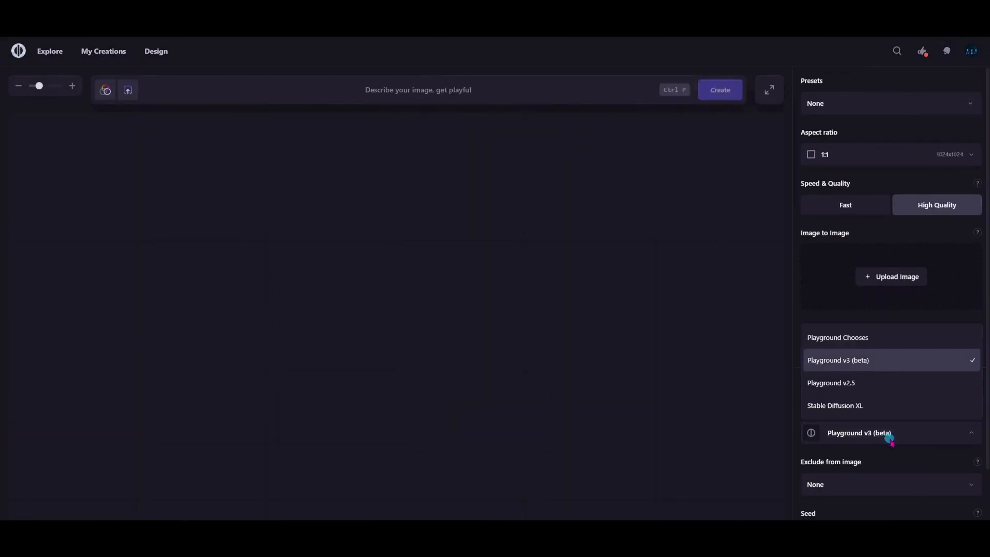
pyautogui.click(881, 367)
pyautogui.click(887, 434)
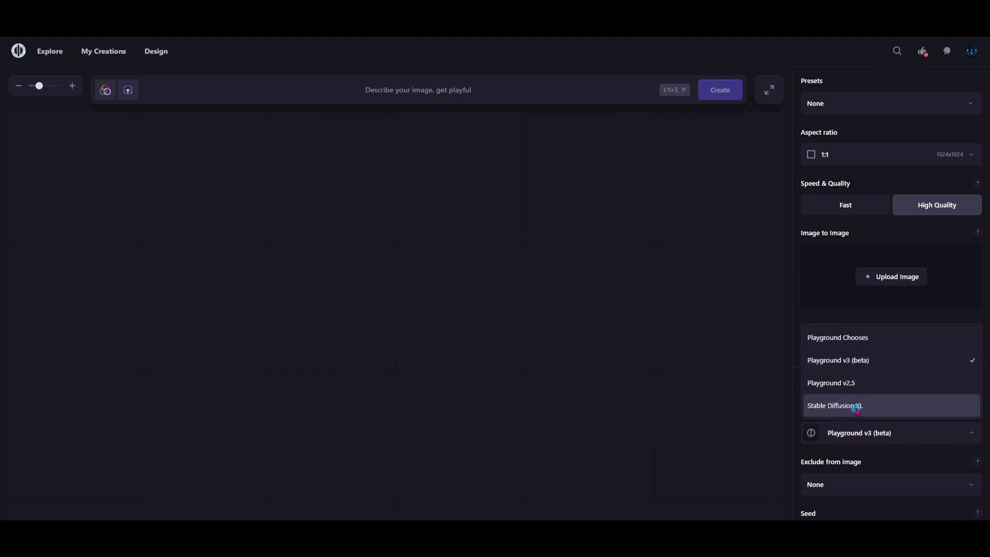
pyautogui.click(871, 366)
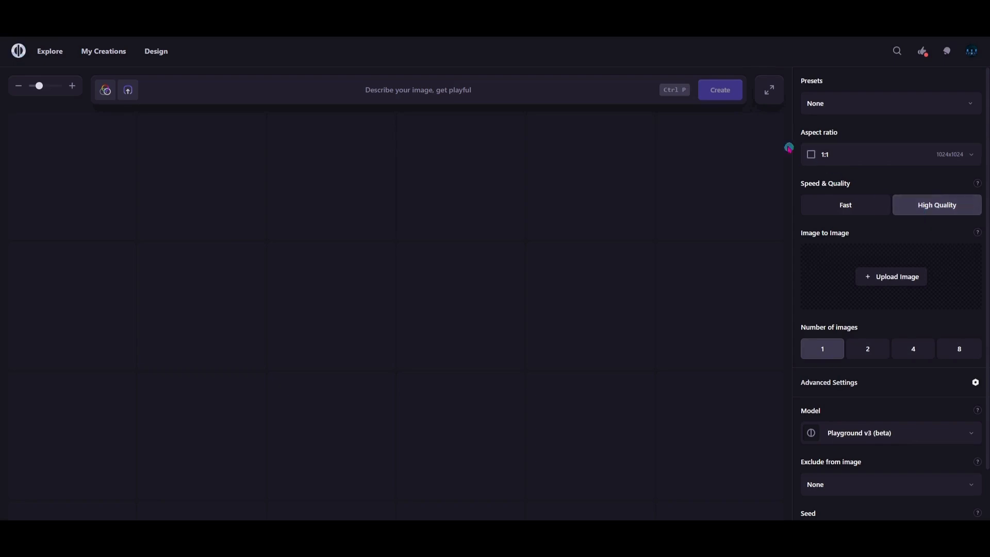
# Paste the high-resolution Elara portrait prompt, generate one image from it and view the result enlarged.
pyautogui.click(206, 94)
pyautogui.rightClick(205, 94)
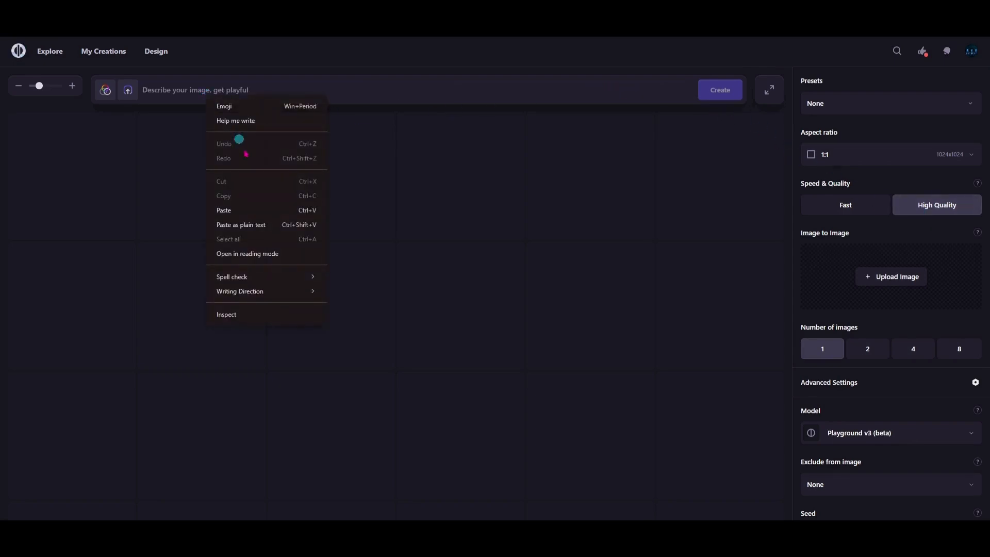
pyautogui.click(259, 211)
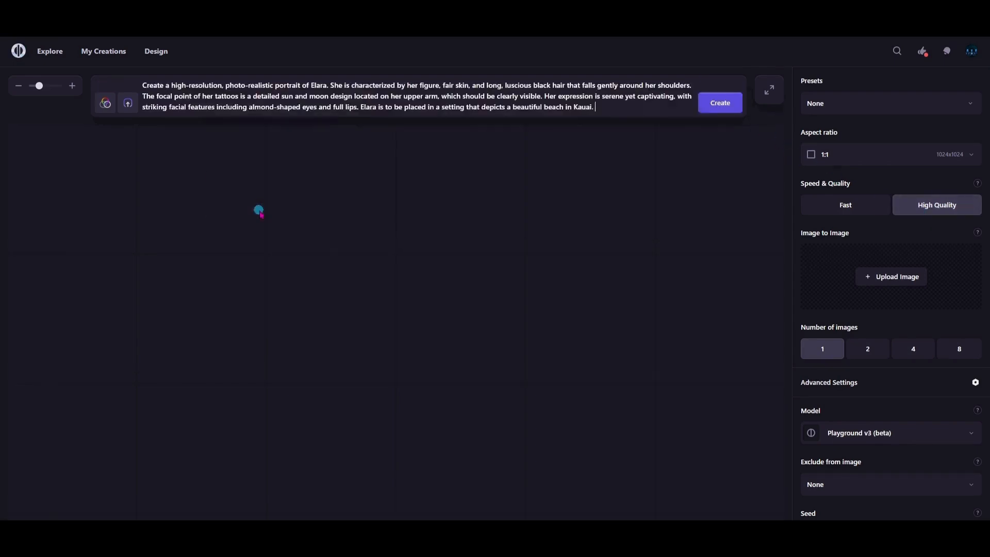
pyautogui.click(727, 108)
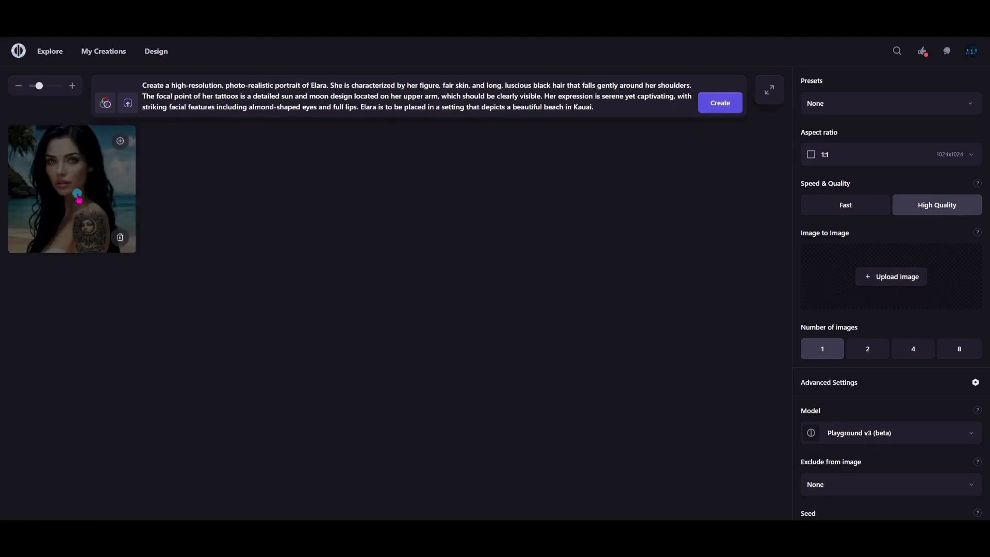
pyautogui.click(78, 199)
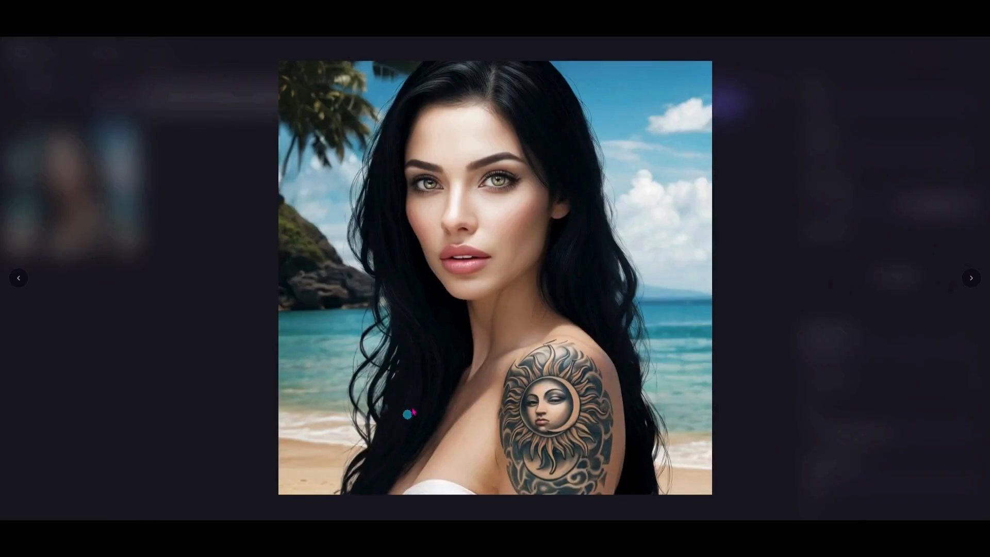
pyautogui.click(753, 105)
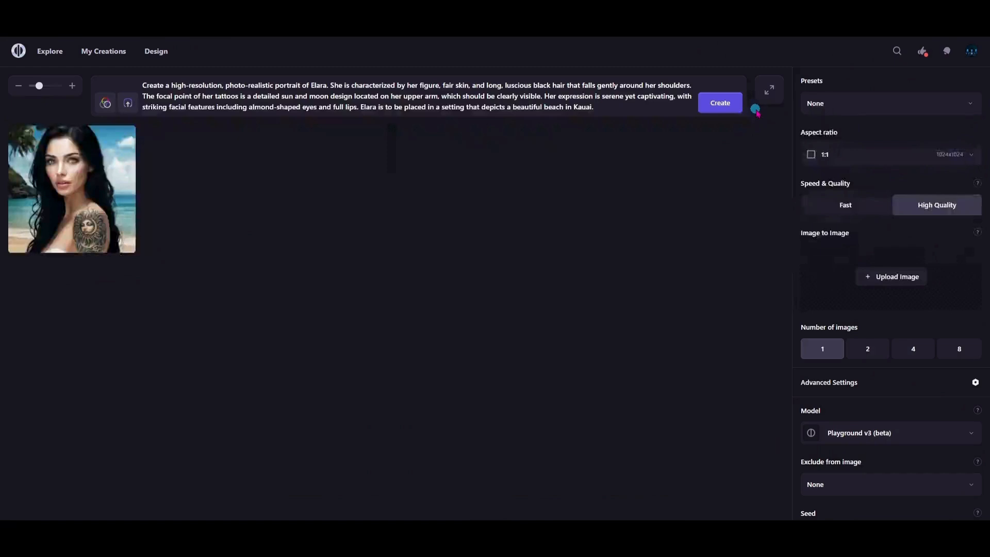
# Return to the original Elara portrait in the creations and review its prompt against the image.
pyautogui.click(121, 54)
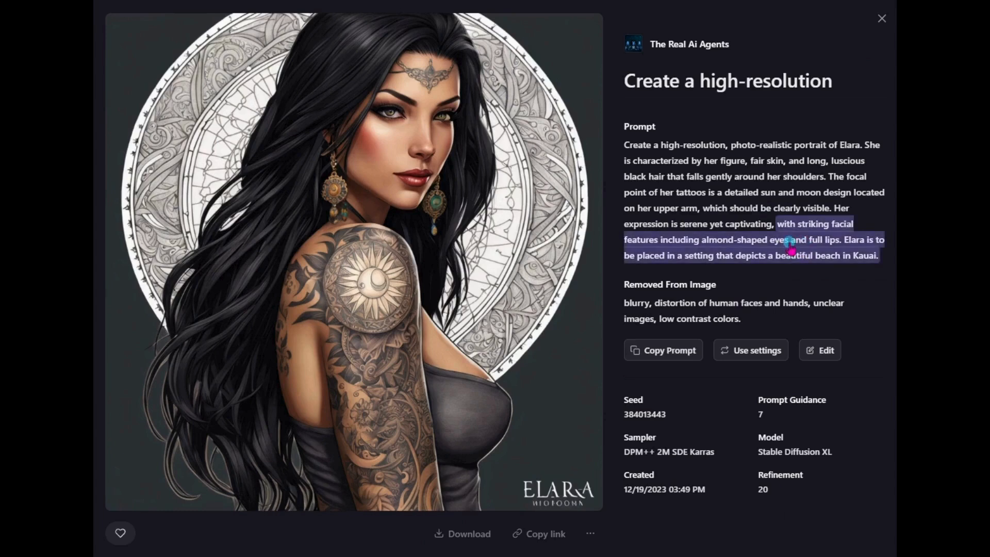
pyautogui.moveTo(831, 160); pyautogui.dragTo(698, 209)
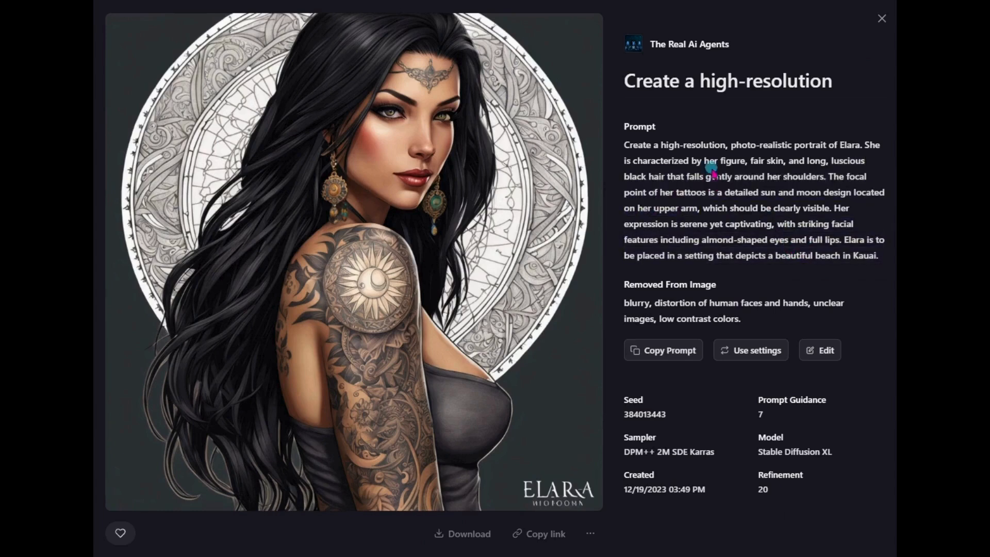
pyautogui.moveTo(777, 224); pyautogui.dragTo(880, 257)
pyautogui.moveTo(776, 224); pyautogui.dragTo(749, 206)
pyautogui.moveTo(731, 145); pyautogui.dragTo(748, 161)
pyautogui.click(750, 157)
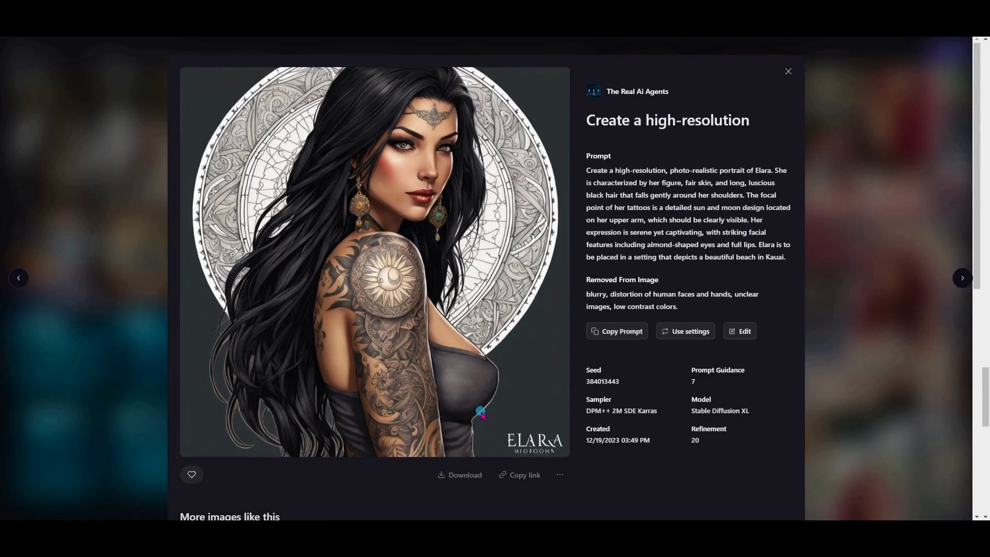
pyautogui.moveTo(787, 257); pyautogui.dragTo(694, 239)
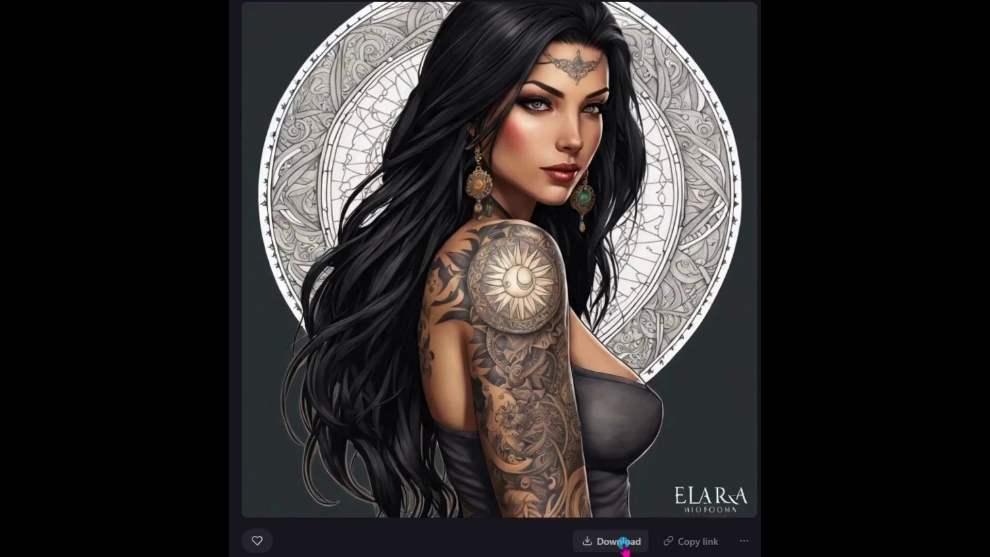
# Download the original Elara portrait and close its detail view.
pyautogui.click(623, 544)
pyautogui.click(259, 42)
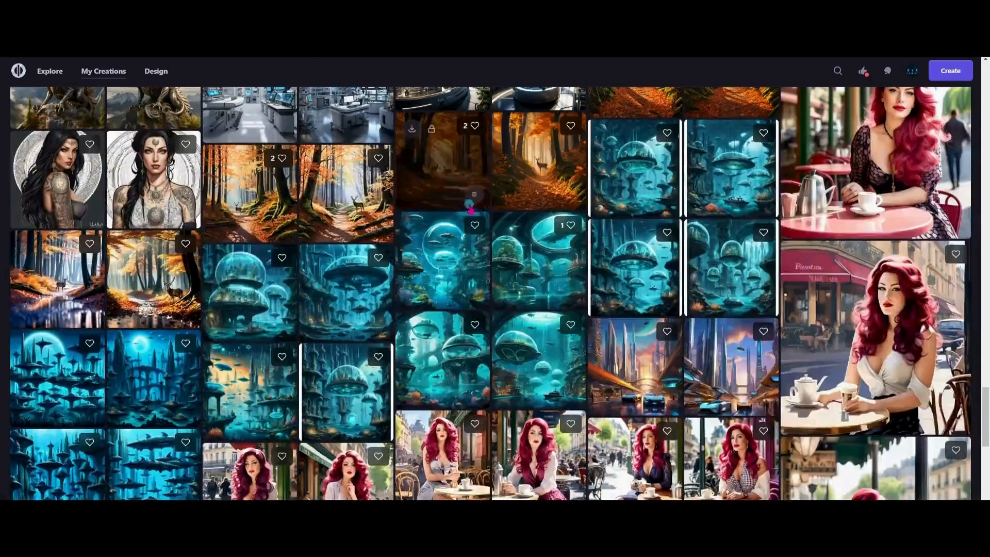
# Return to the design workspace, clear the old prompt and have a new one written by describing the downloaded Elara portrait.
pyautogui.click(156, 71)
pyautogui.hotkey('ctrl', 'a')
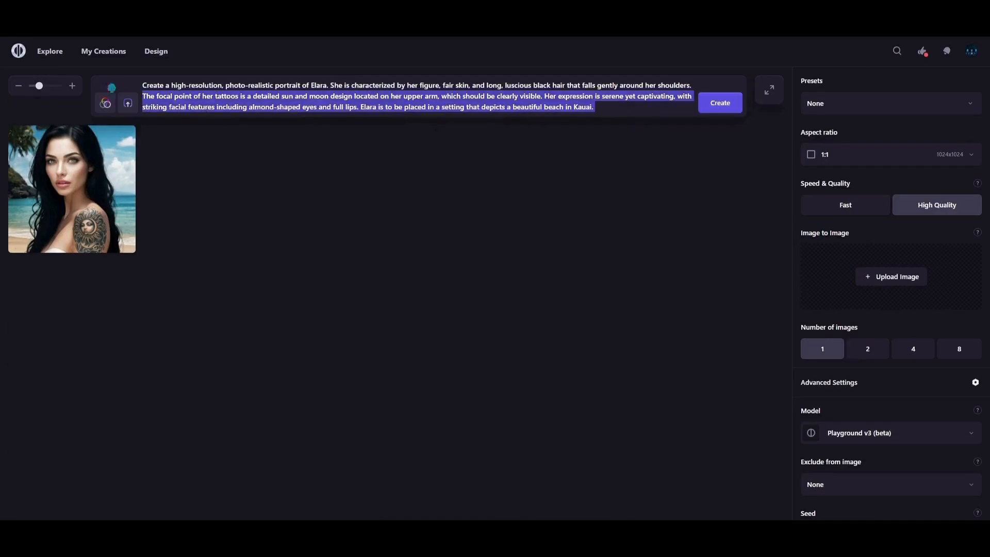
pyautogui.press('BackSpace')
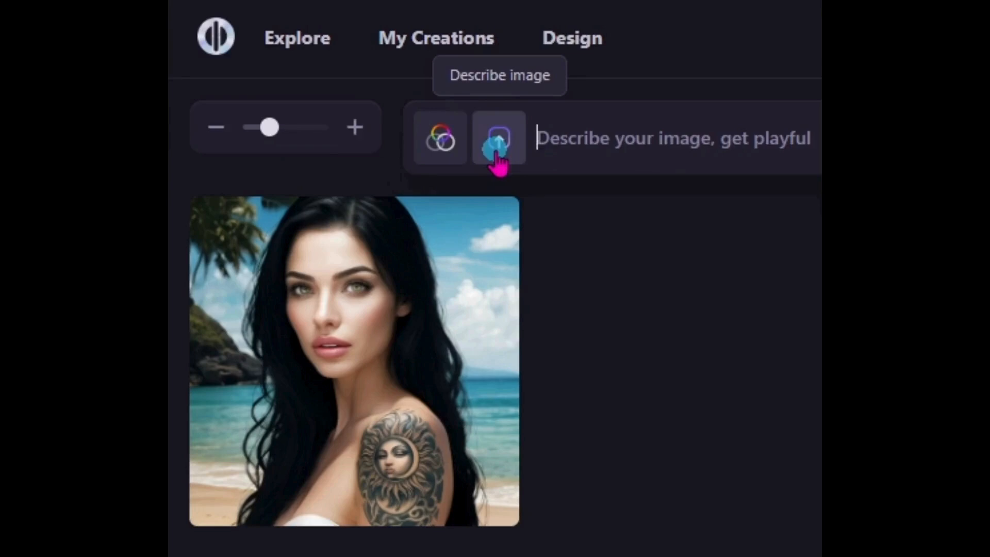
pyautogui.click(125, 102)
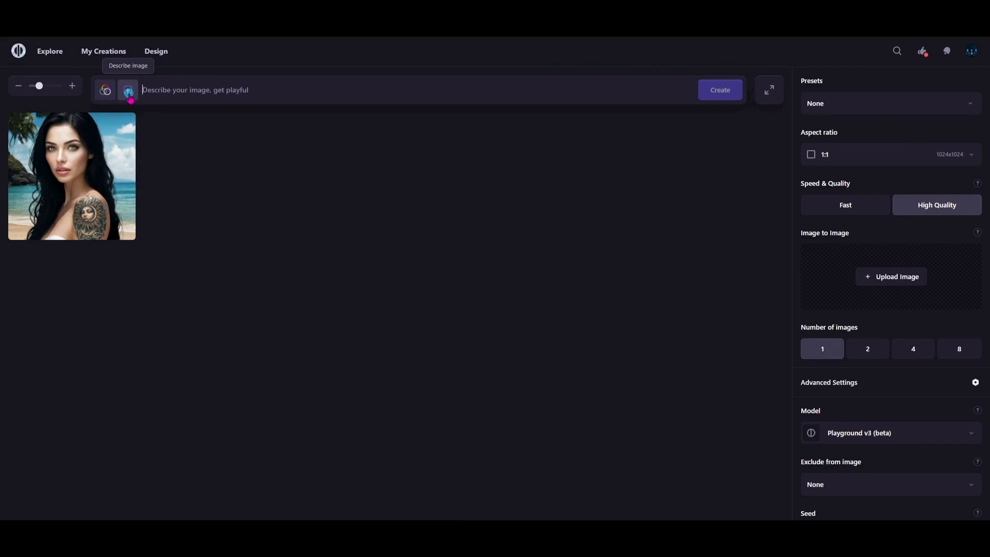
pyautogui.click(129, 96)
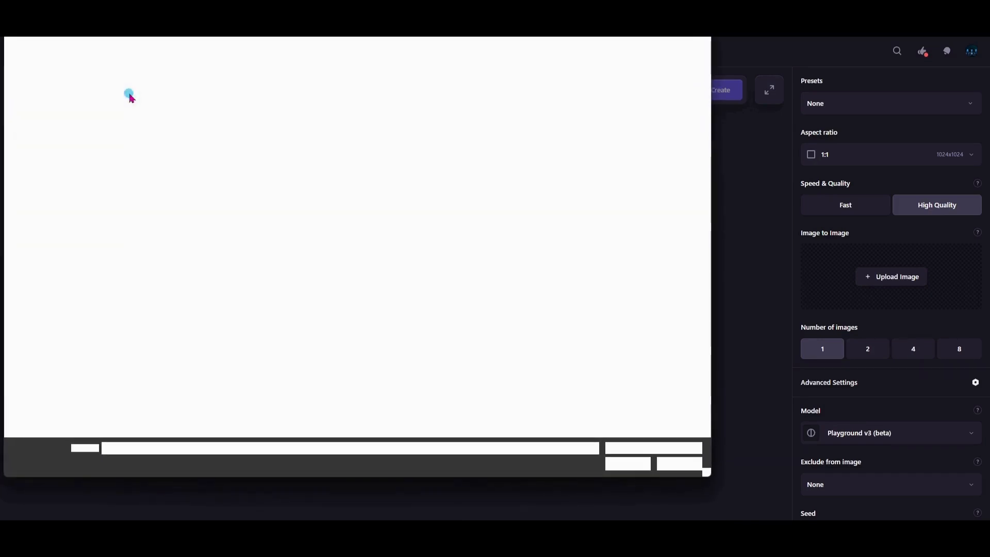
pyautogui.click(624, 462)
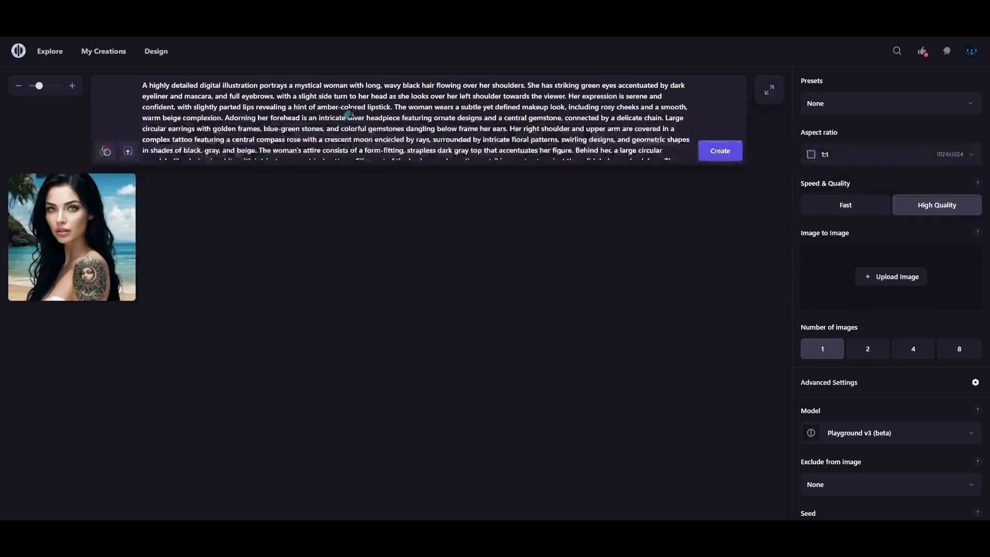
# Read through the description prompt, generate one image from it with Playground v3 (beta) and view the result enlarged.
pyautogui.scroll(-3, 349, 114)
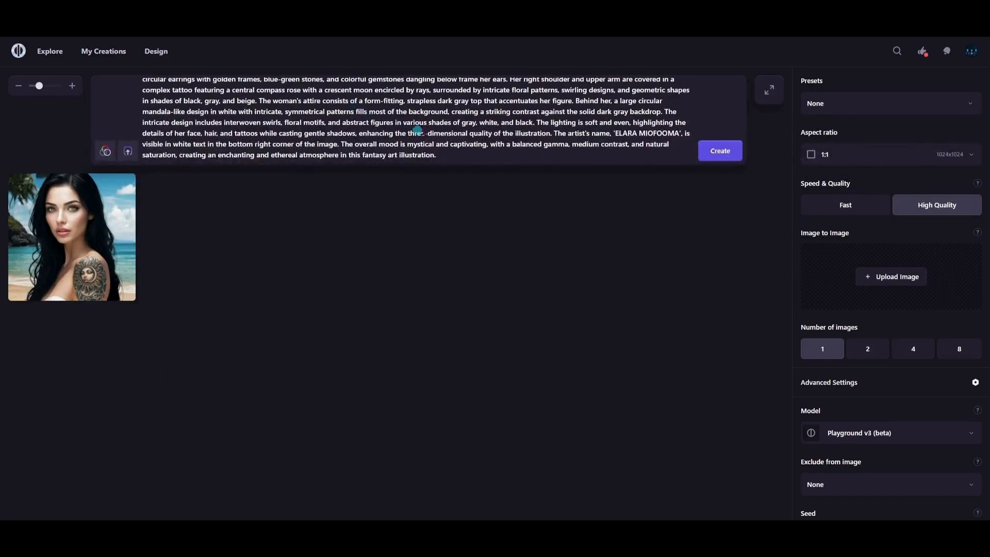
pyautogui.scroll(3, 441, 138)
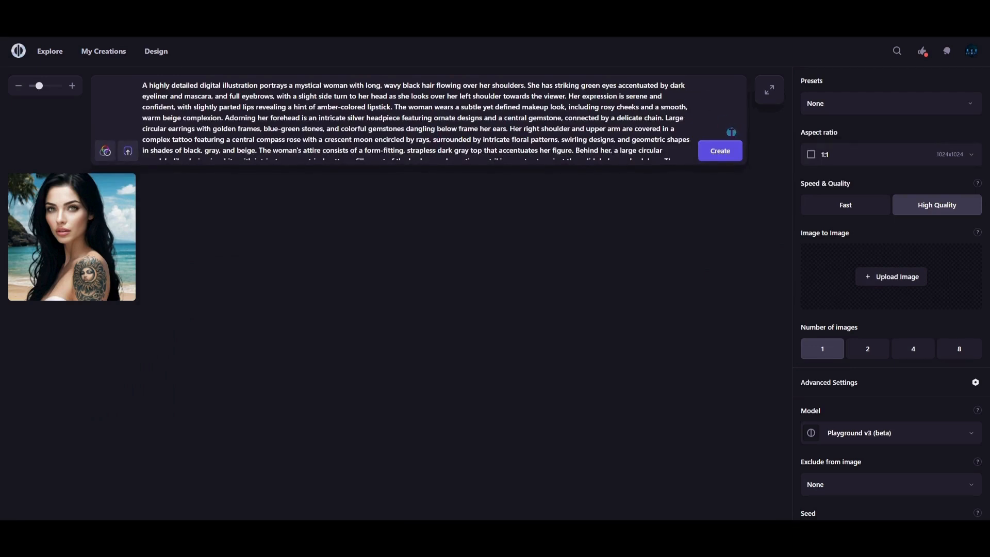
pyautogui.moveTo(73, 248)
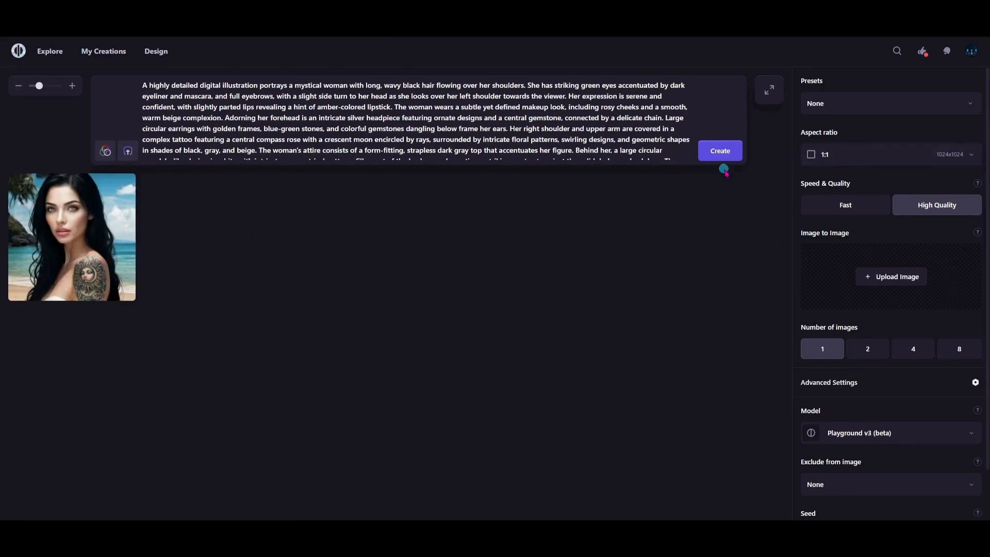
pyautogui.scroll(-2, 611, 123)
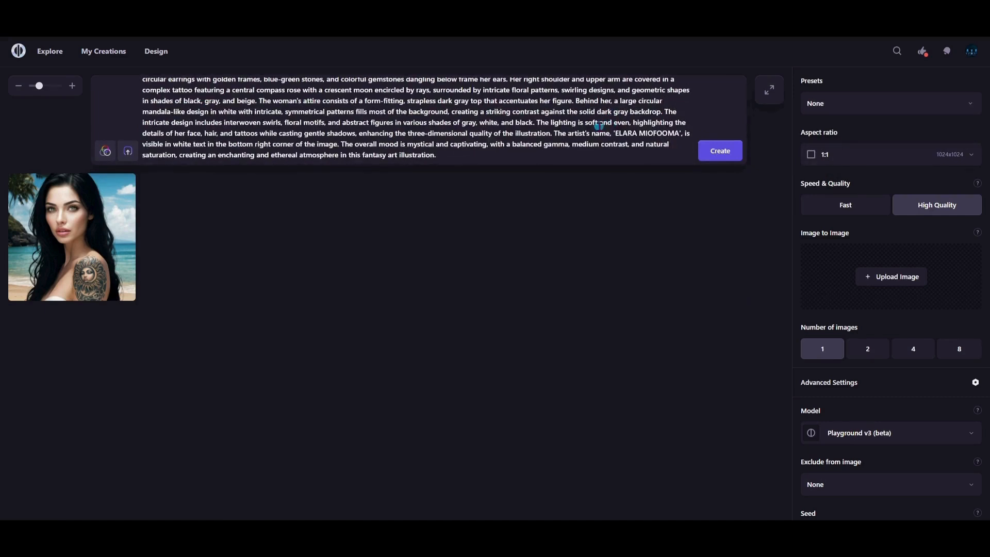
pyautogui.click(724, 156)
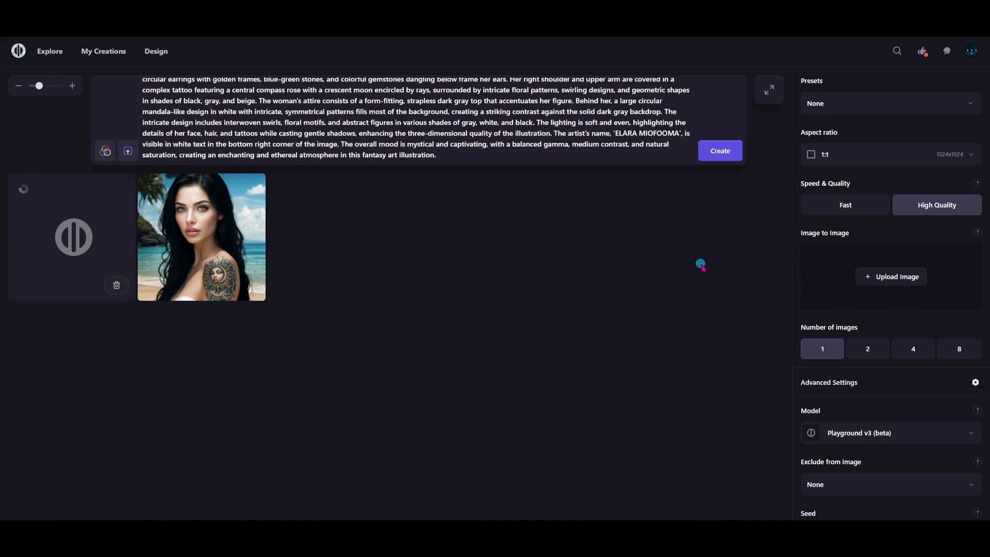
pyautogui.click(74, 234)
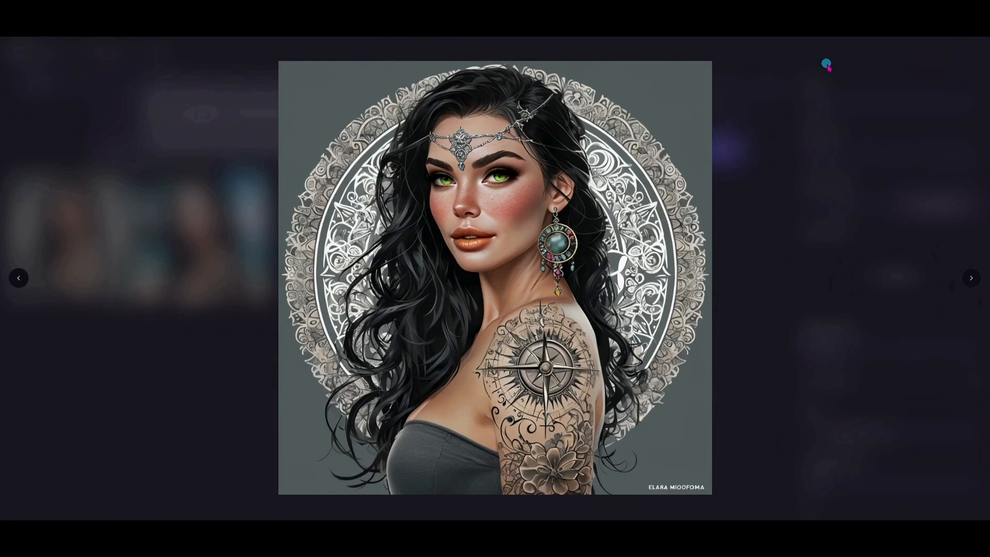
pyautogui.click(827, 65)
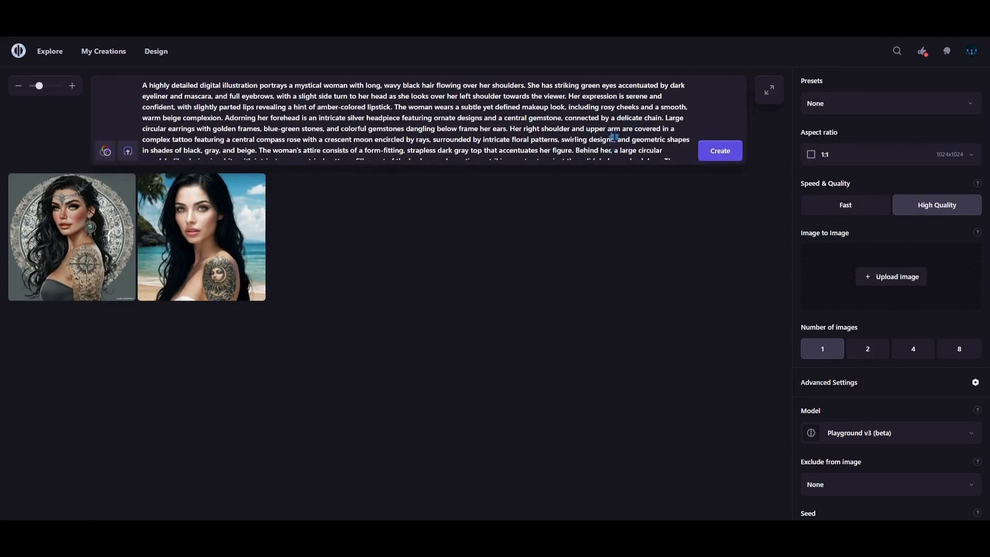
# Compare the description prompt with the generated mandala portrait and view the beach portrait enlarged.
pyautogui.scroll(-2, 613, 138)
pyautogui.scroll(1, 567, 151)
pyautogui.scroll(2, 568, 152)
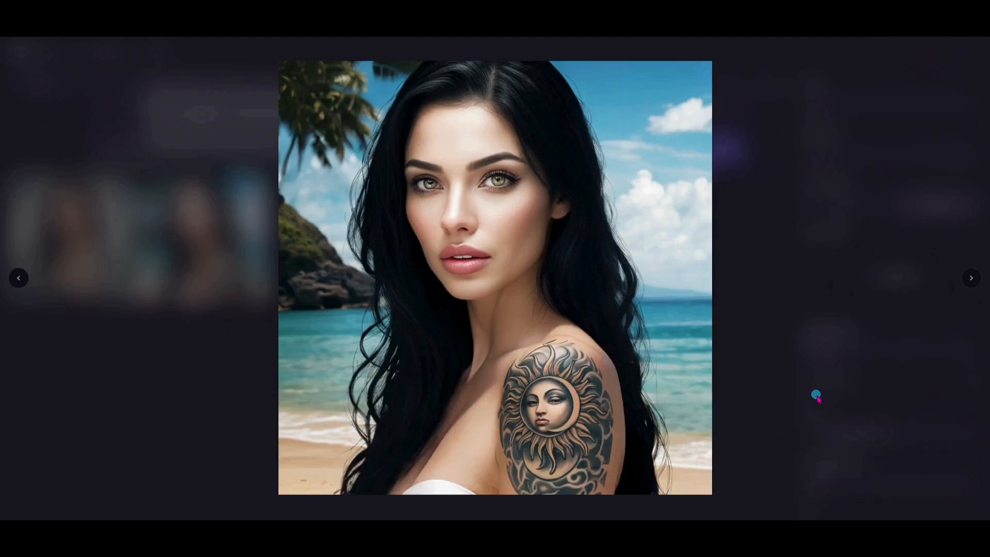
pyautogui.click(815, 395)
# Generate an image with Playground v2.5 from the prompt "a beautiful woman with blonde hair holding a sign that says, 'The Real AI Agents'".
pyautogui.click(185, 89)
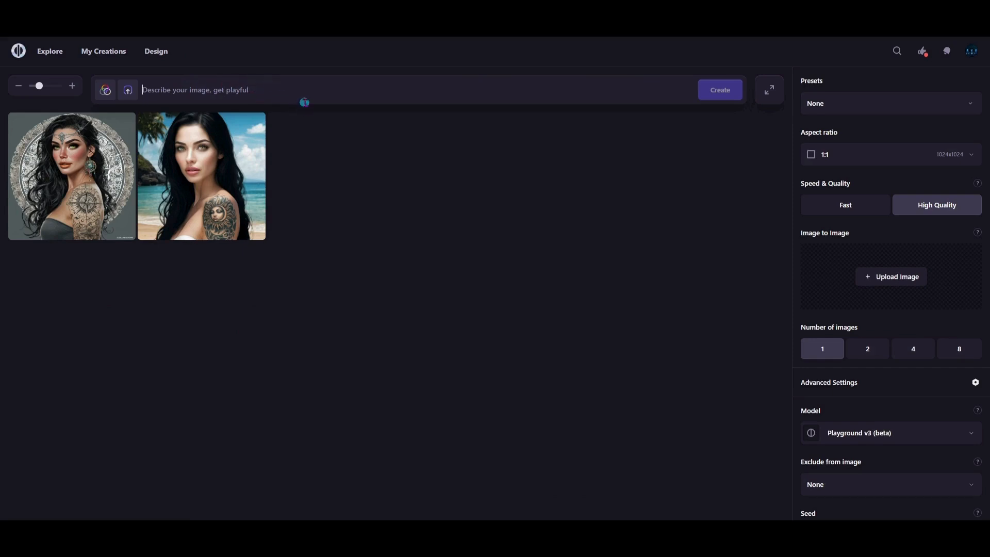
pyautogui.click(895, 436)
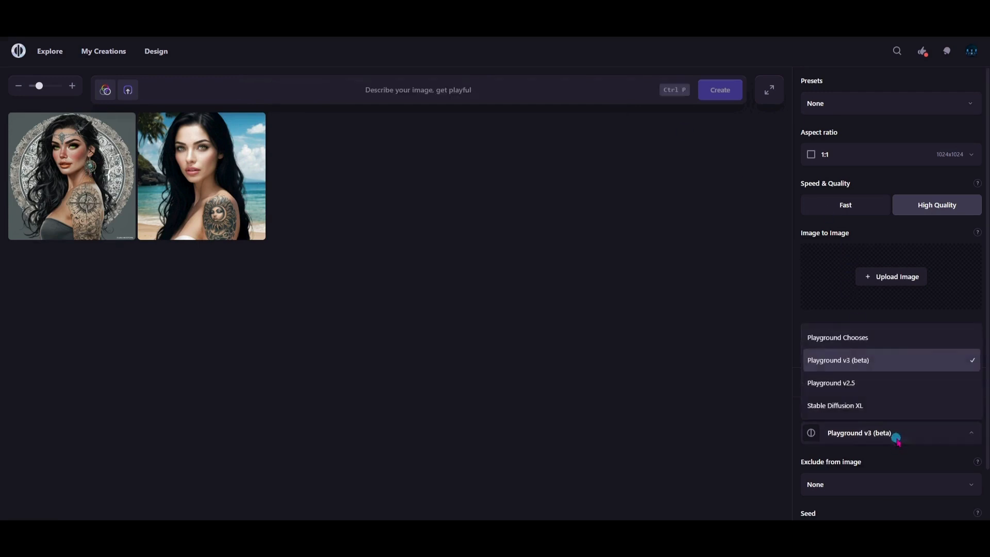
pyautogui.click(882, 387)
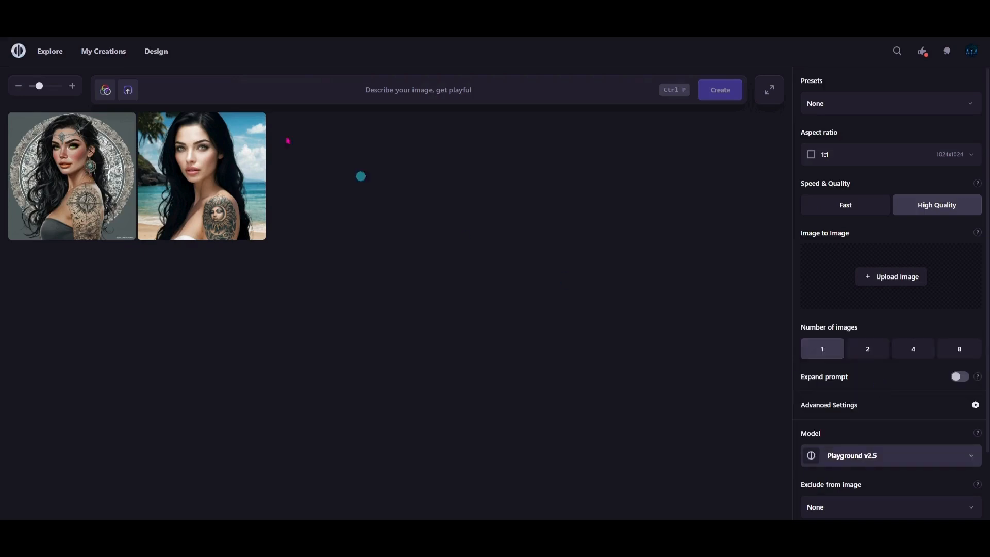
pyautogui.click(241, 90)
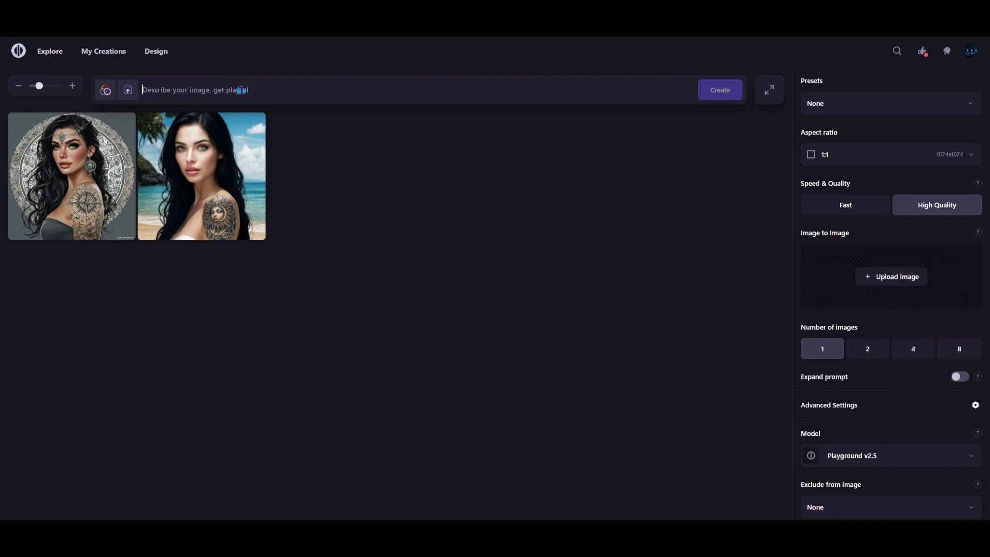
pyautogui.write("a beautiful woman with blonde hair holding a sign that says, 'The Real AI Agents'")
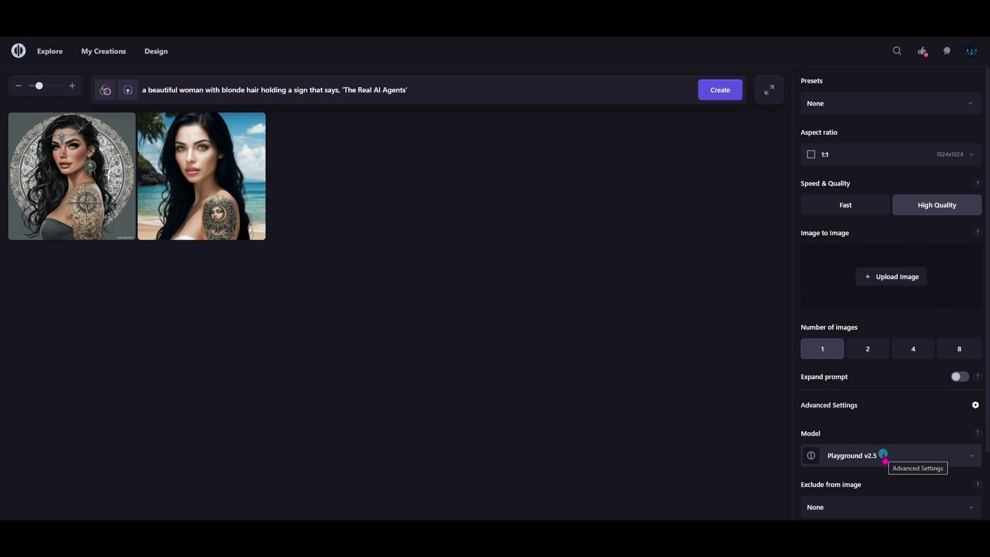
pyautogui.click(717, 96)
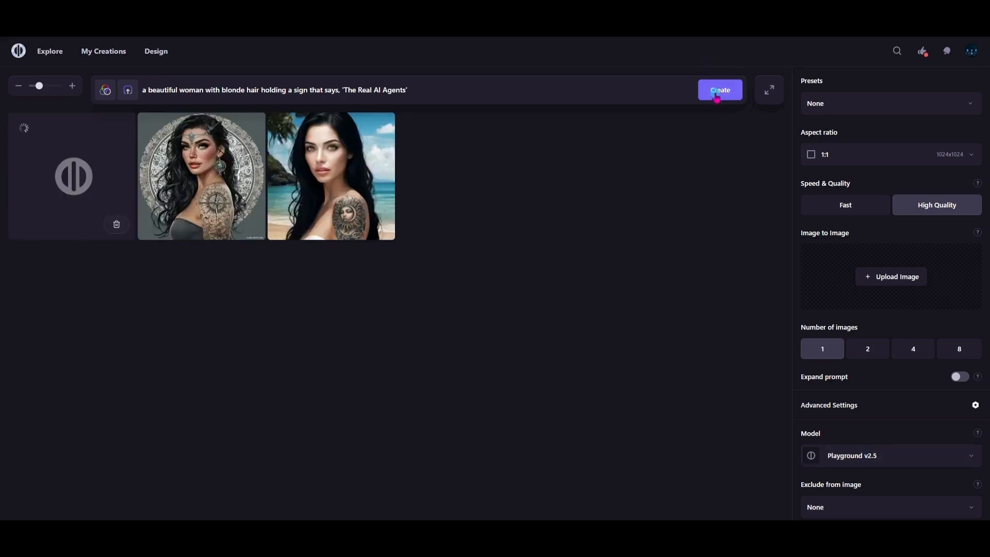
# Switch the model to Playground v3 (beta), generate the same sign prompt and view the result enlarged.
pyautogui.click(877, 456)
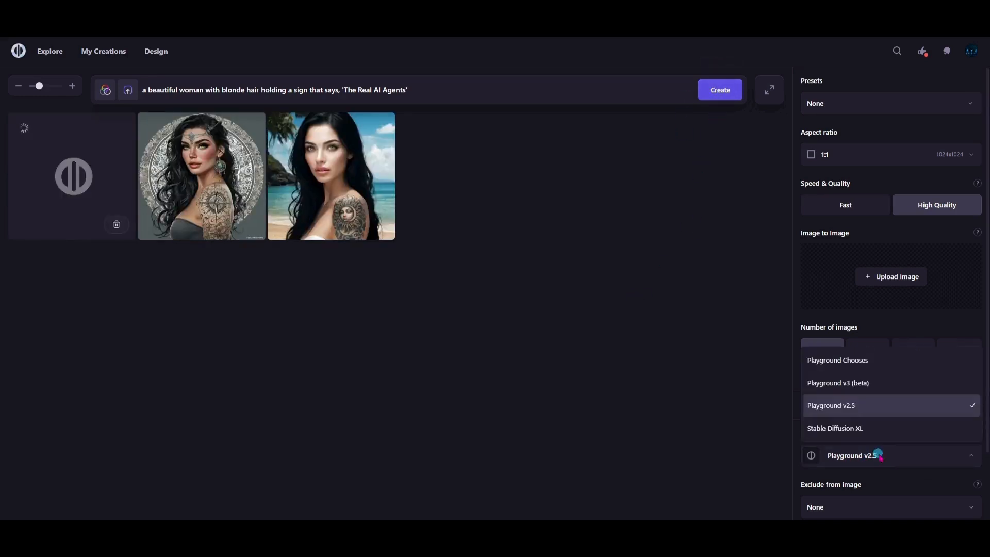
pyautogui.click(897, 383)
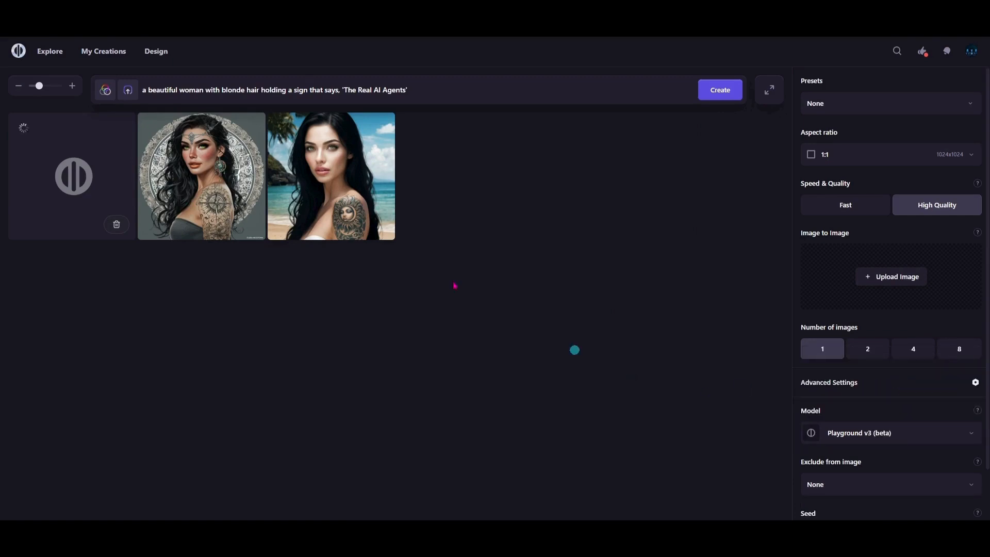
pyautogui.click(708, 92)
pyautogui.scroll(-2, 903, 395)
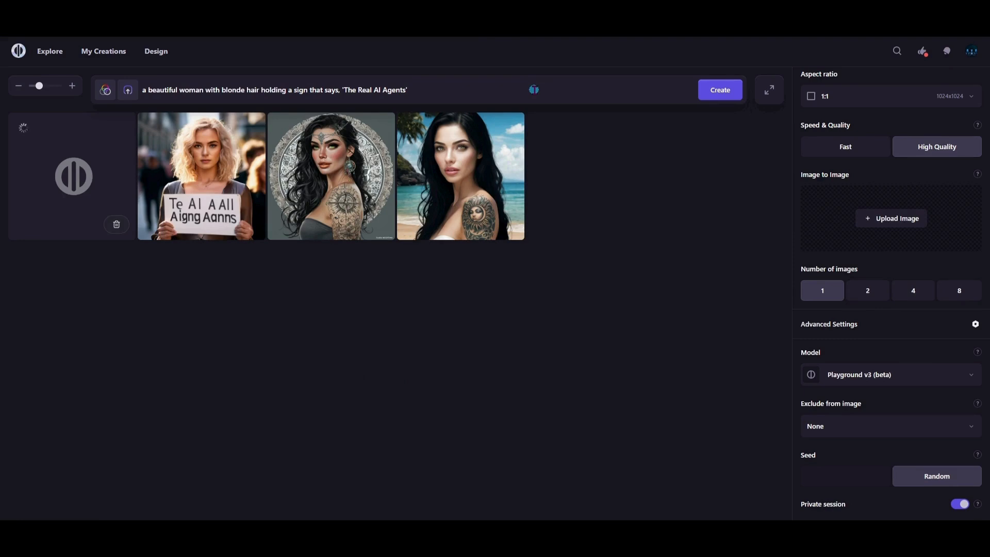
pyautogui.click(206, 176)
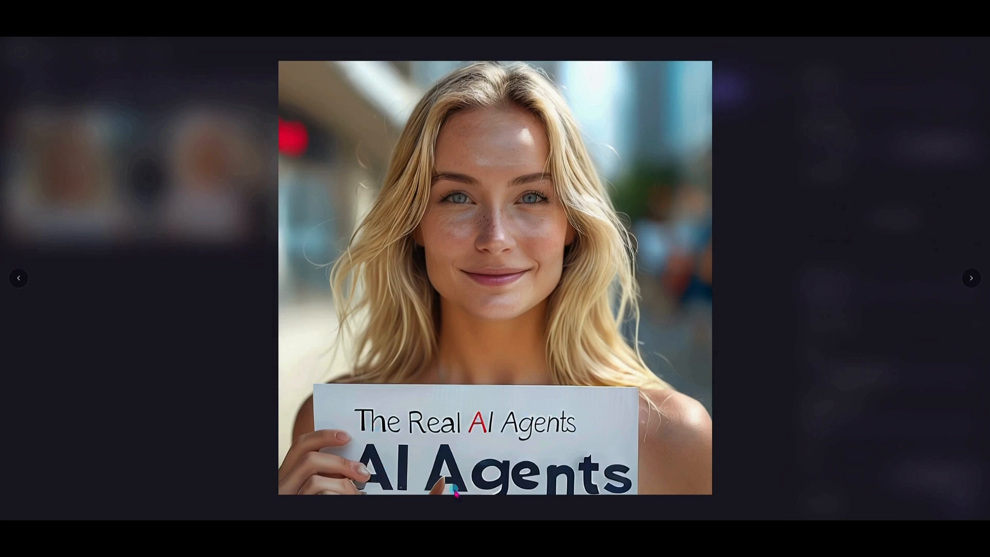
pyautogui.click(760, 138)
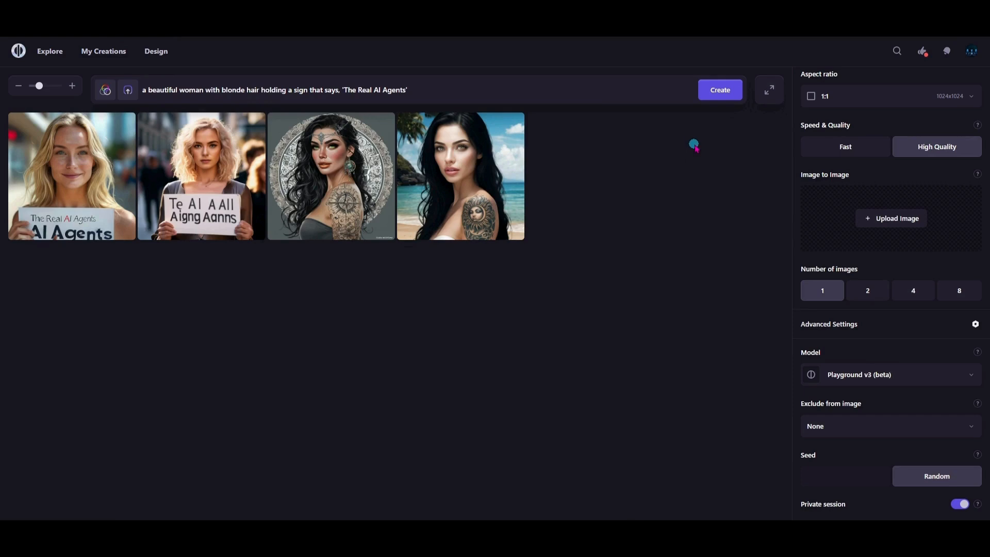
# Generate four more images of the blonde woman with the sign from the same prompt.
pyautogui.click(721, 91)
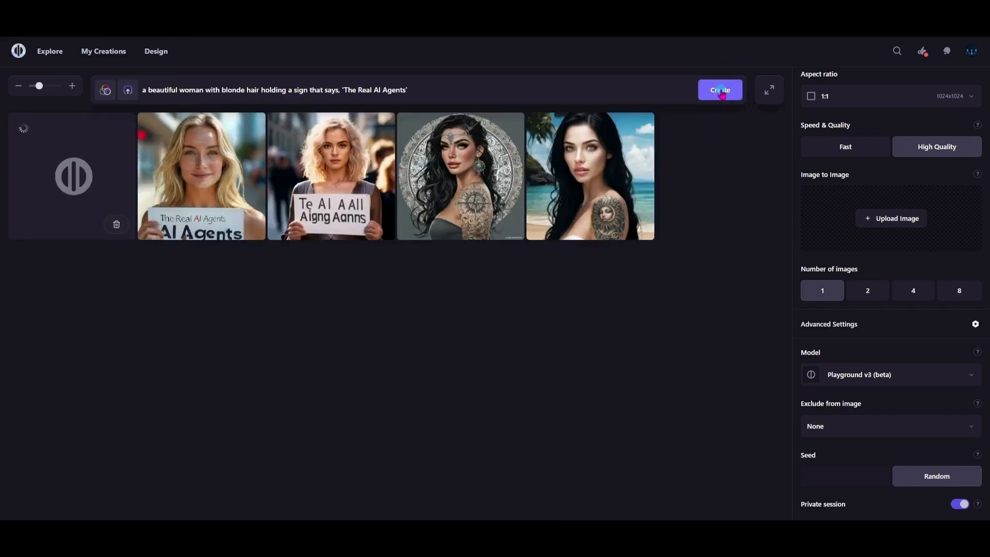
pyautogui.click(722, 93)
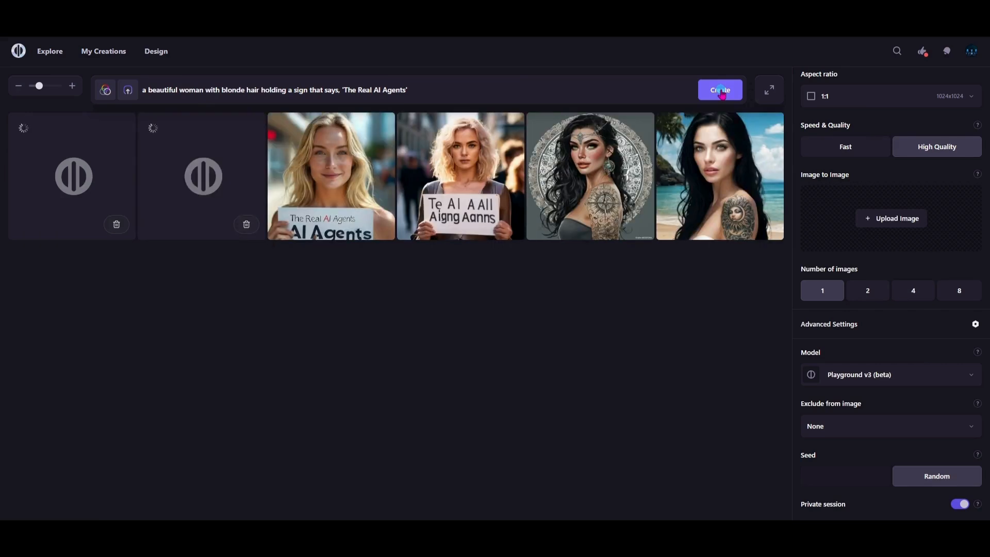
pyautogui.click(721, 93)
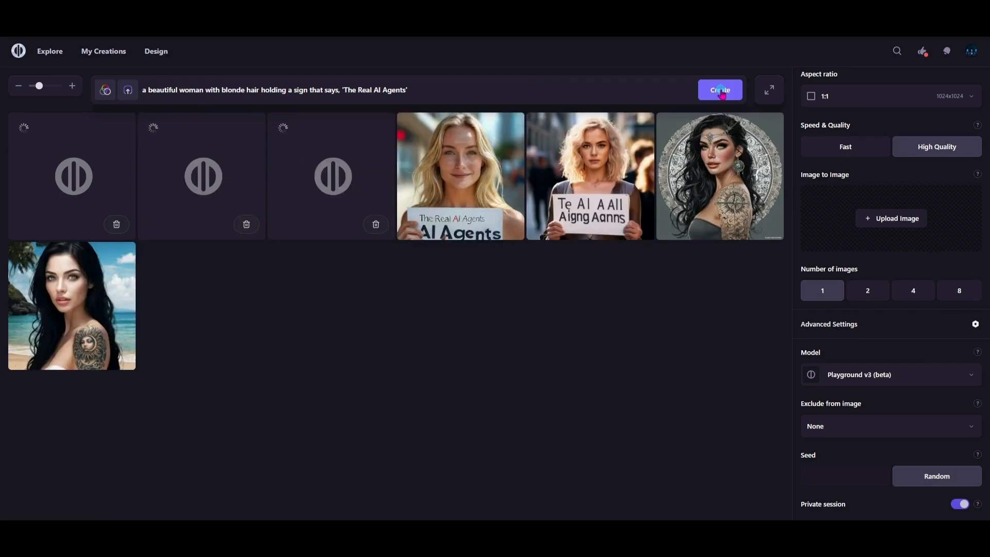
pyautogui.click(721, 93)
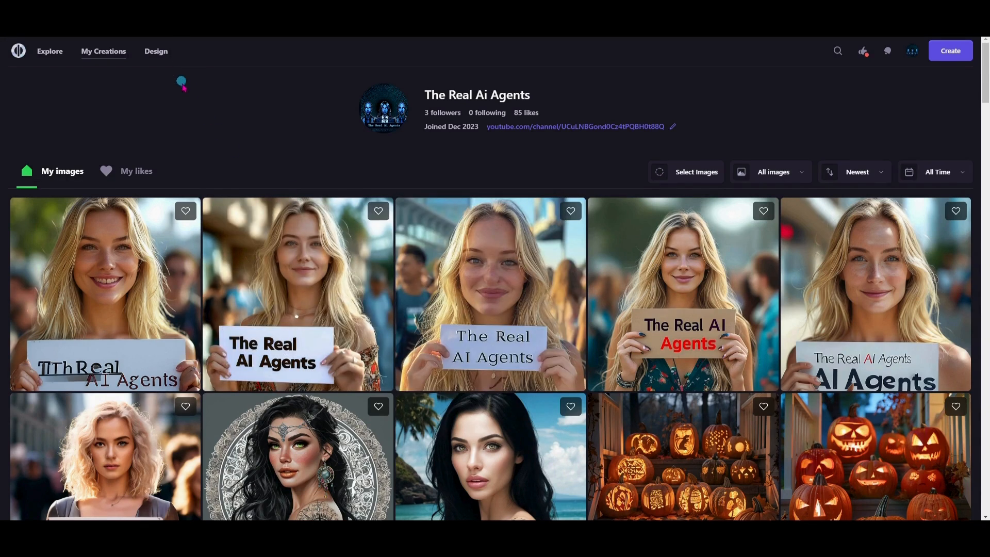
# Start a fresh creation, paste the detailed prompt of the ash-blonde woman holding a 'The Real AI Agents' sign and generate one image.
pyautogui.click(153, 54)
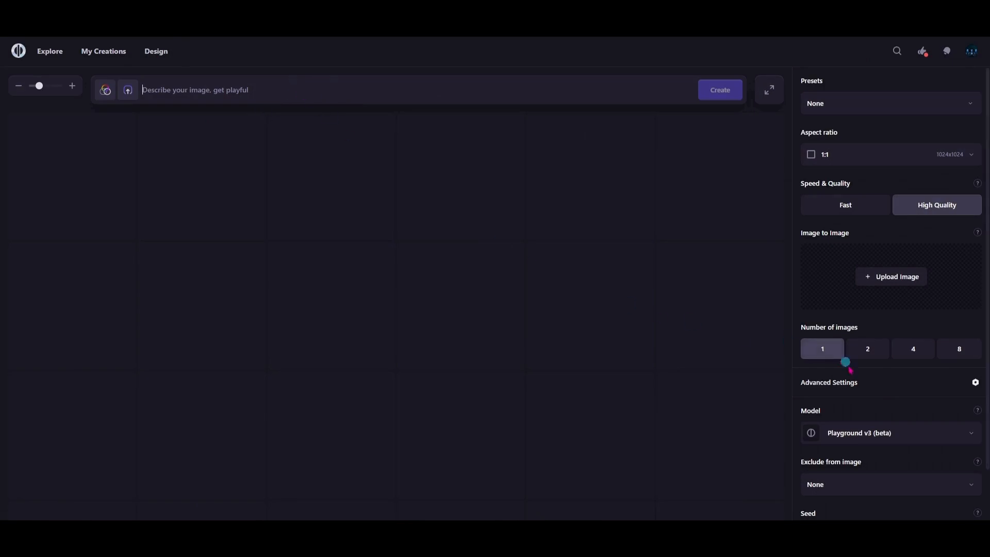
pyautogui.click(193, 91)
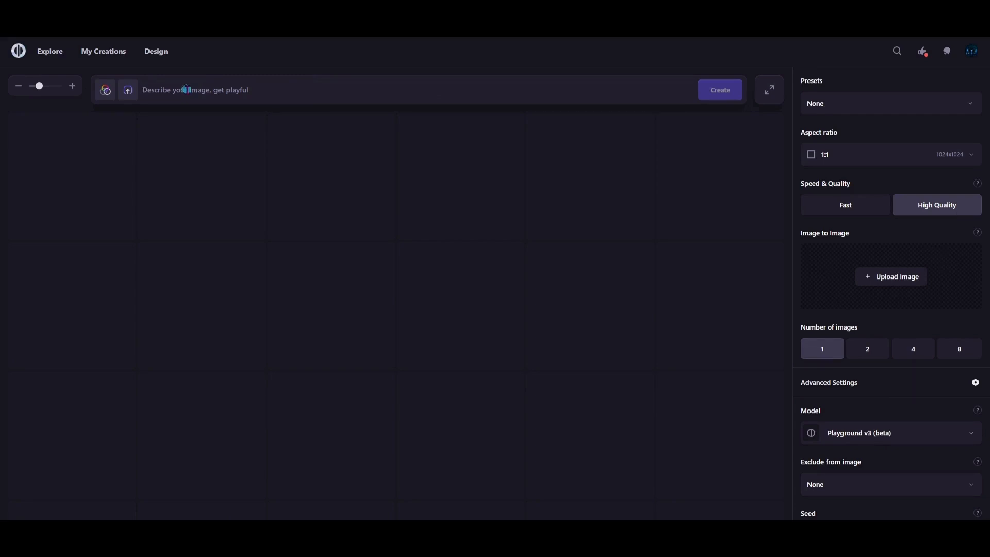
pyautogui.rightClick(191, 92)
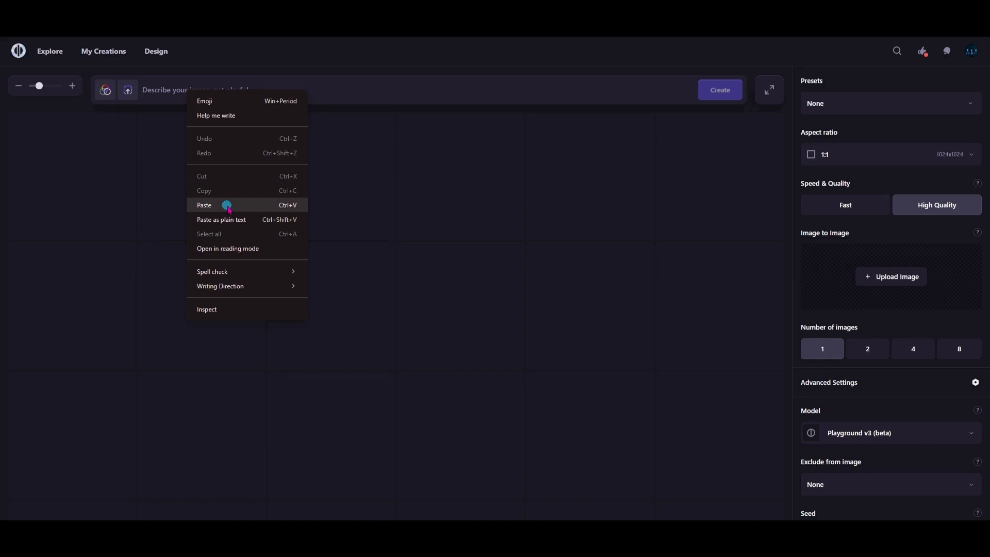
pyautogui.click(227, 206)
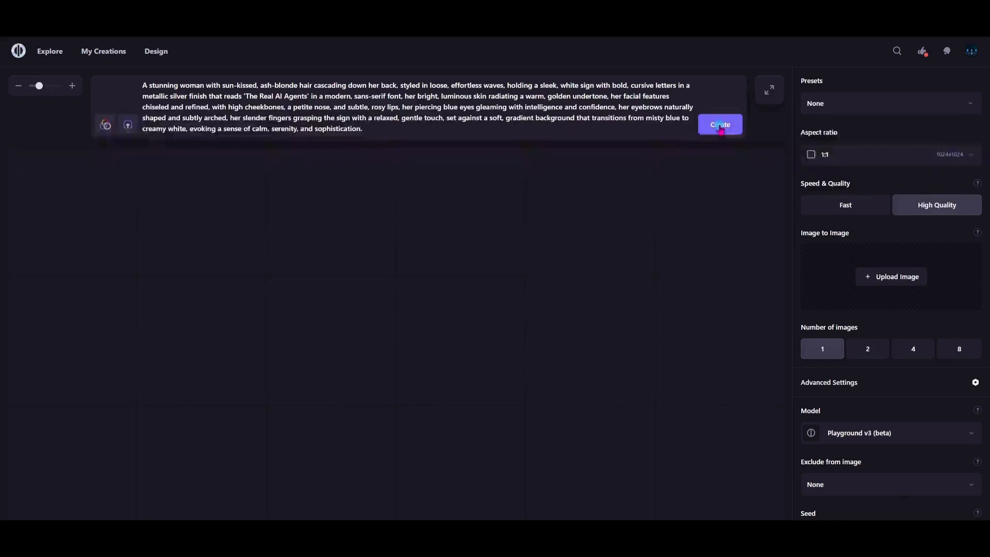
pyautogui.click(721, 125)
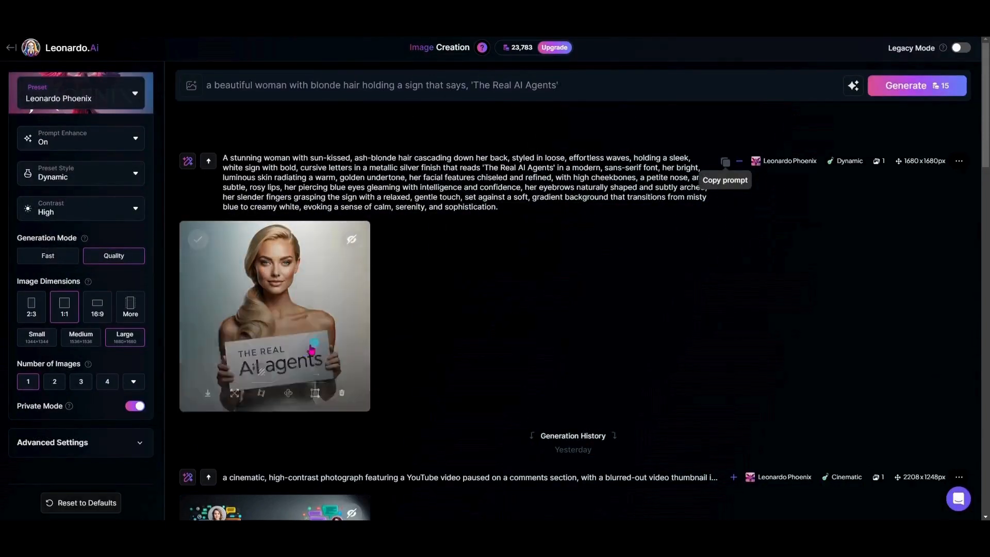
# Switch to Leonardo.Ai and examine the Leonardo Phoenix image of the woman with the sign enlarged, then close it.
pyautogui.click(295, 314)
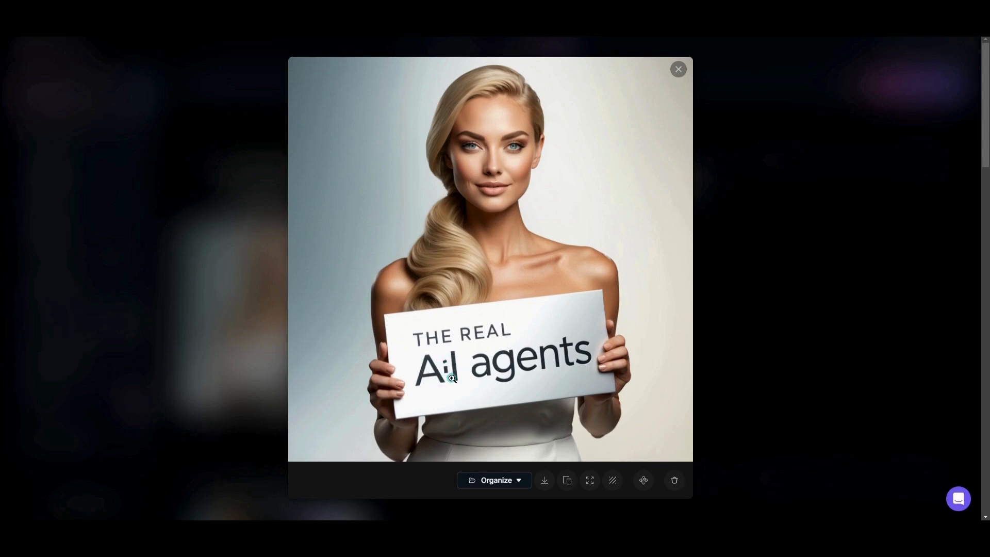
pyautogui.click(679, 71)
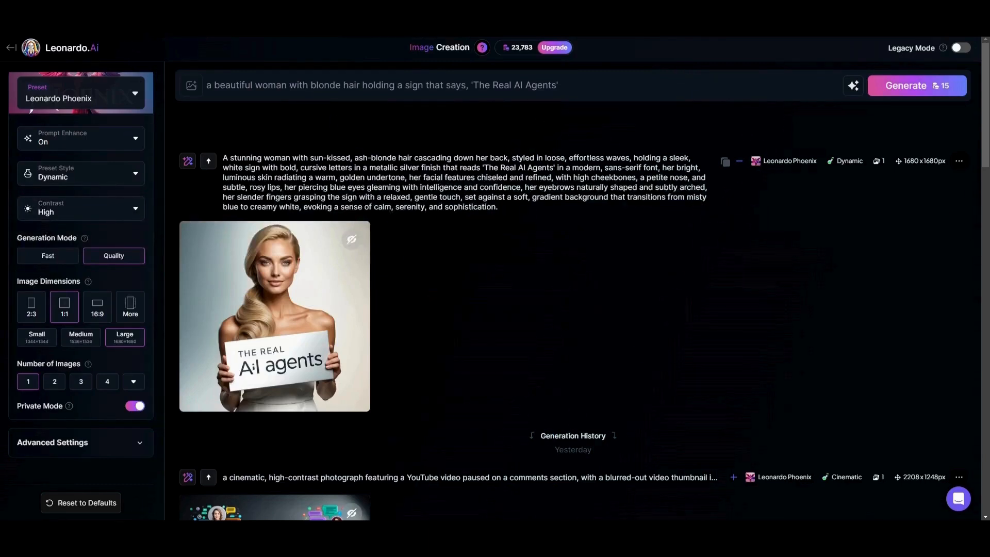
# Return to Playground and compare its enlarged image of the woman with the sign against the enlarged Leonardo Phoenix version.
pyautogui.click(178, 10)
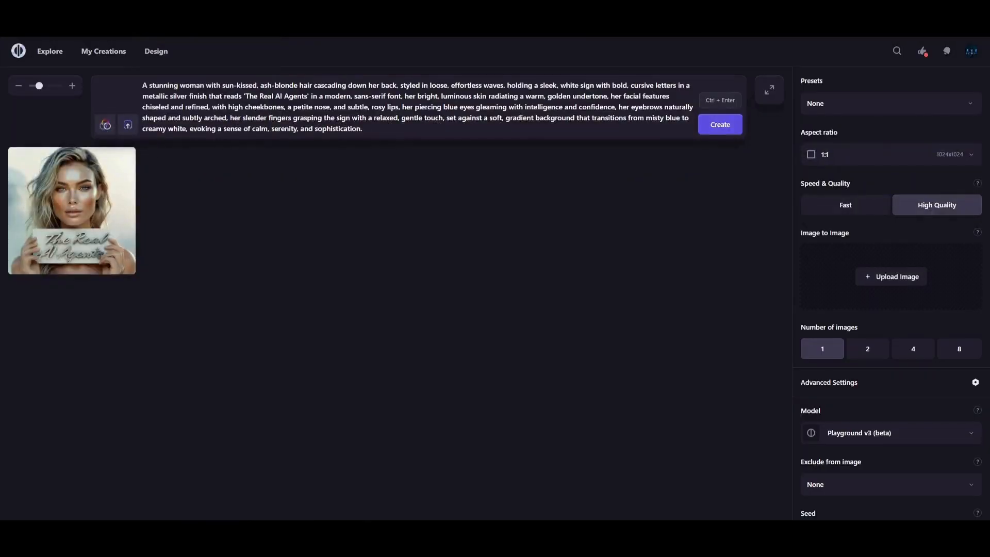
pyautogui.click(66, 196)
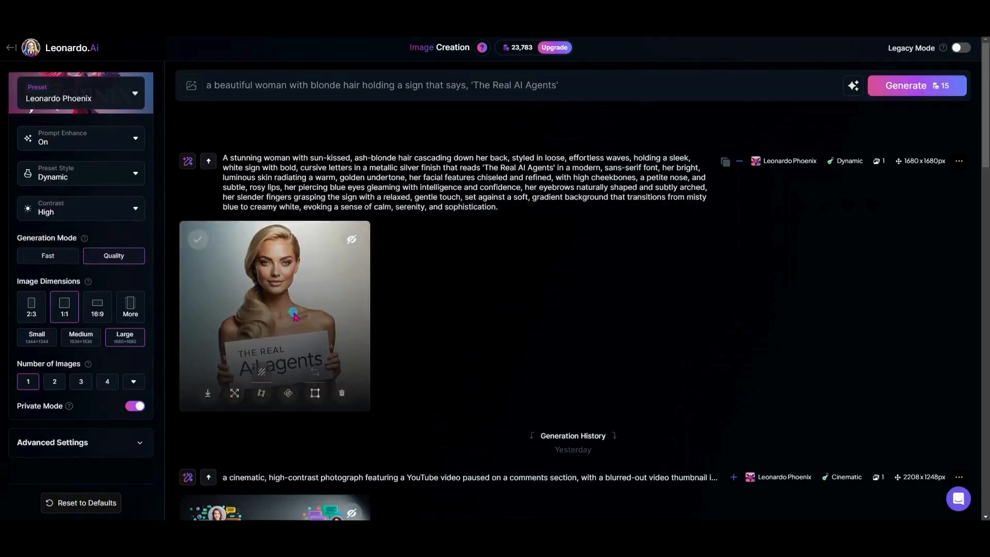
pyautogui.click(294, 313)
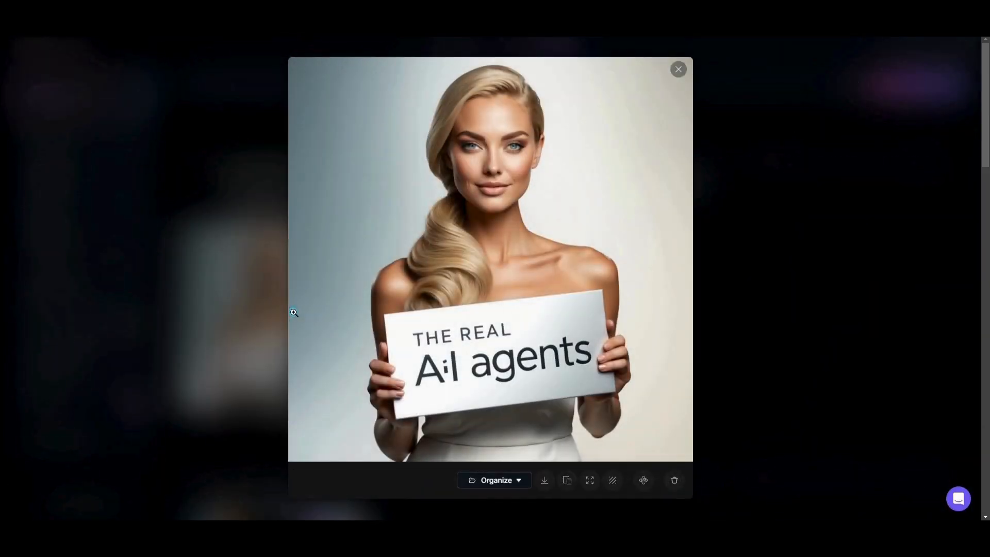
pyautogui.click(679, 71)
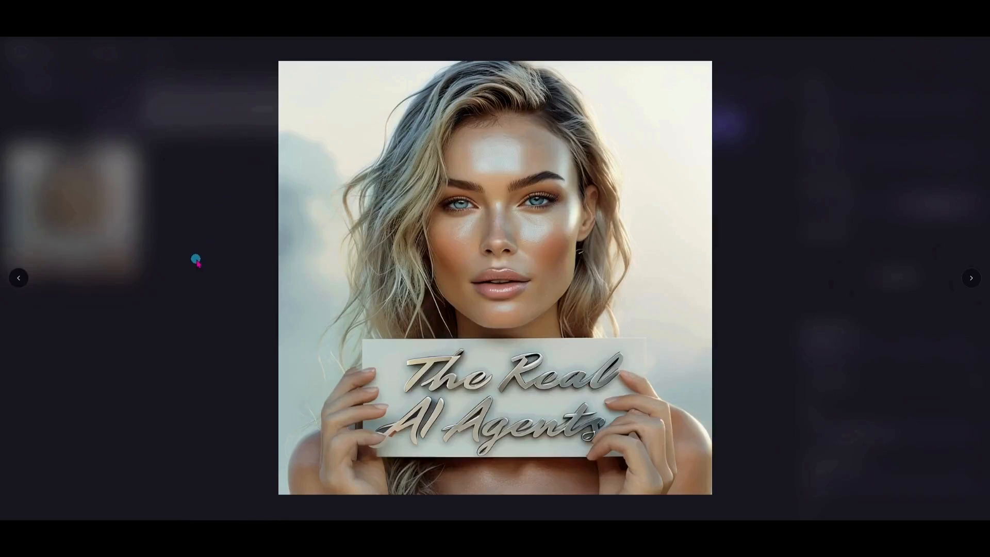
pyautogui.click(852, 268)
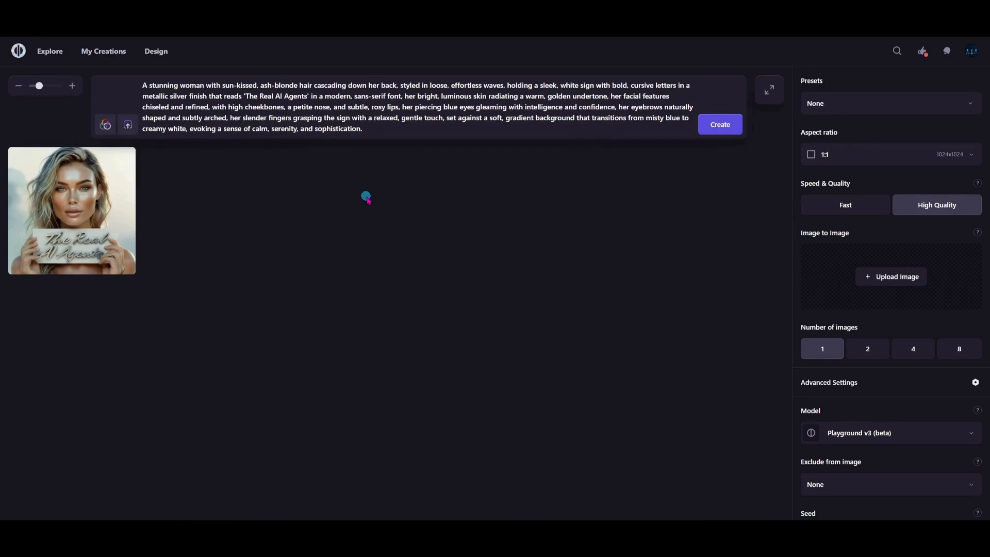
# Open Playground's Design workspace and its account options.
pyautogui.click(159, 57)
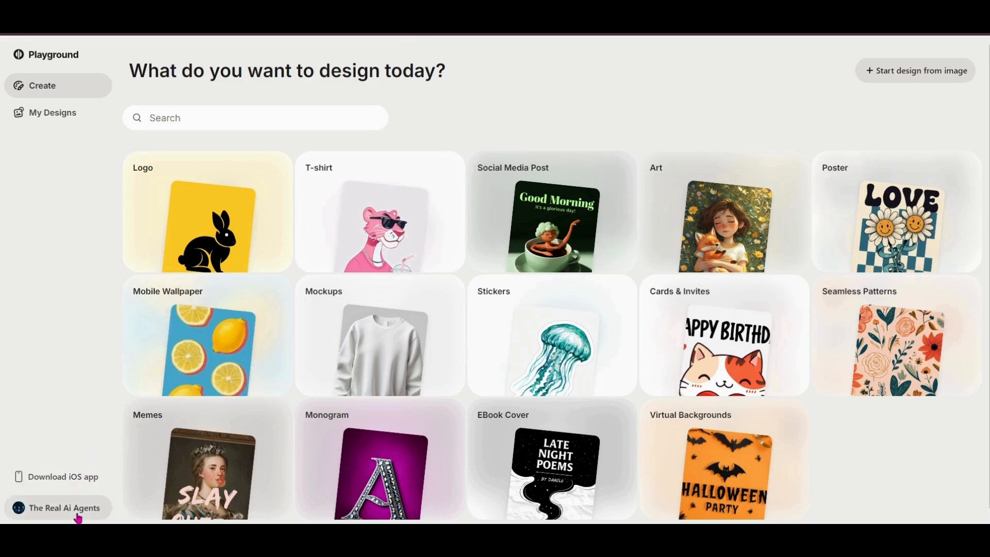
pyautogui.click(78, 516)
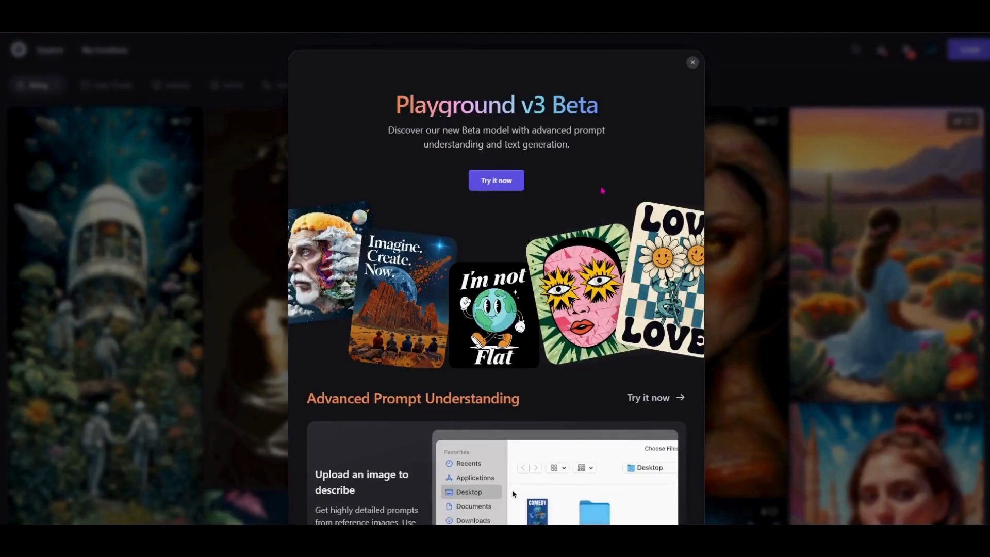
# Read through the Playground v3 Beta announcement, including the Advanced Prompt Understanding and Enhanced Text Generation sections.
pyautogui.scroll(-2, 602, 191)
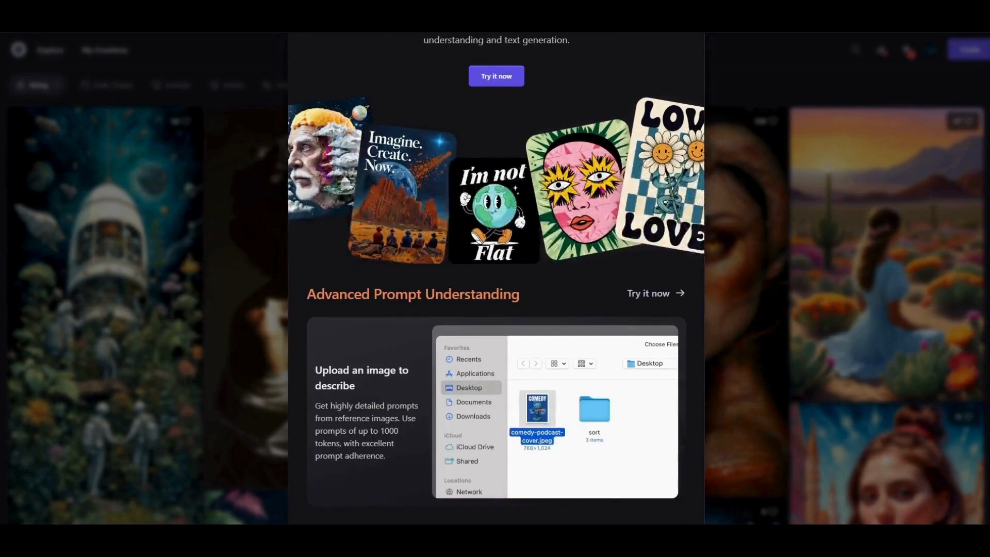
pyautogui.scroll(-1, 603, 191)
pyautogui.scroll(-1, 602, 191)
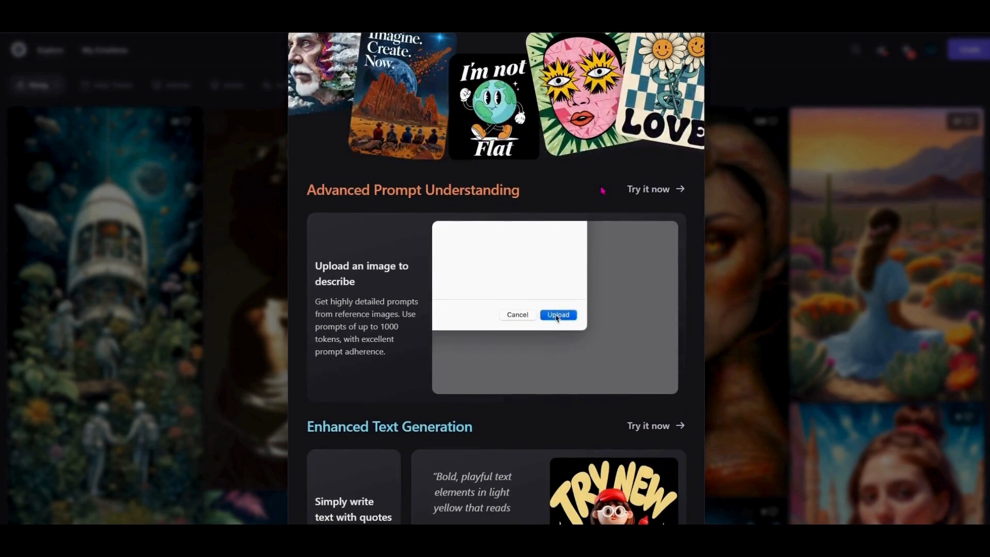
pyautogui.scroll(-1, 603, 191)
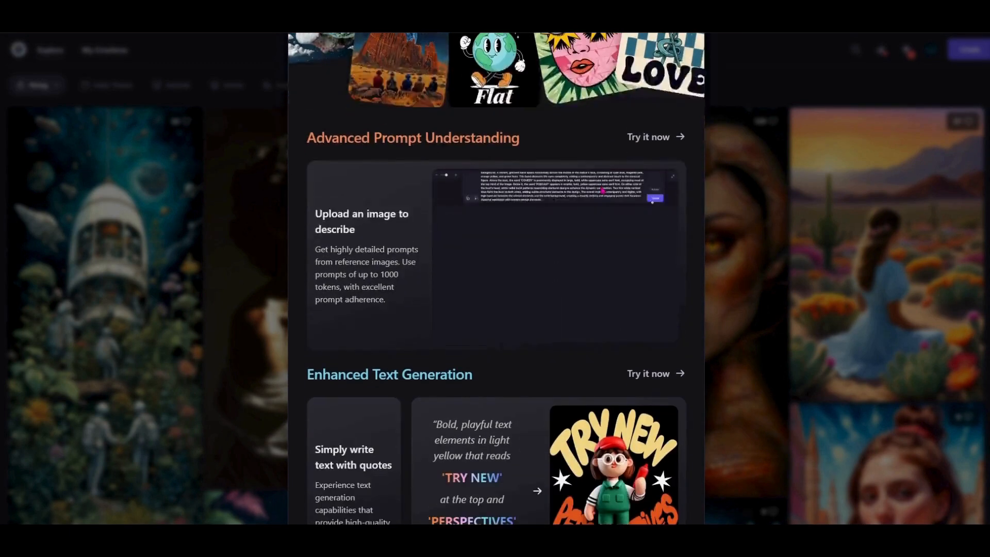
pyautogui.scroll(-3, 602, 191)
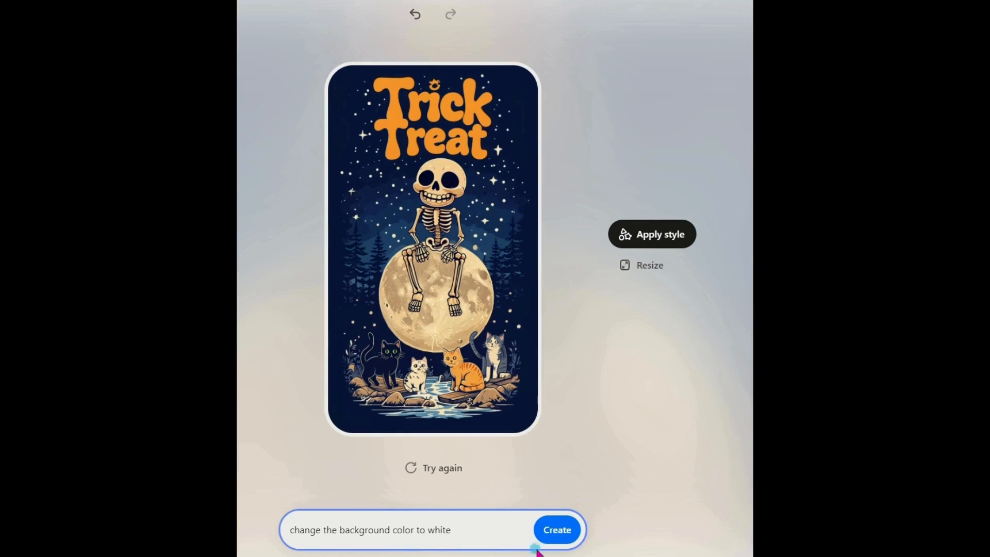
# Submit the instruction 'change the background color to white' for the 'Trick Treat' skeleton design.
pyautogui.click(559, 536)
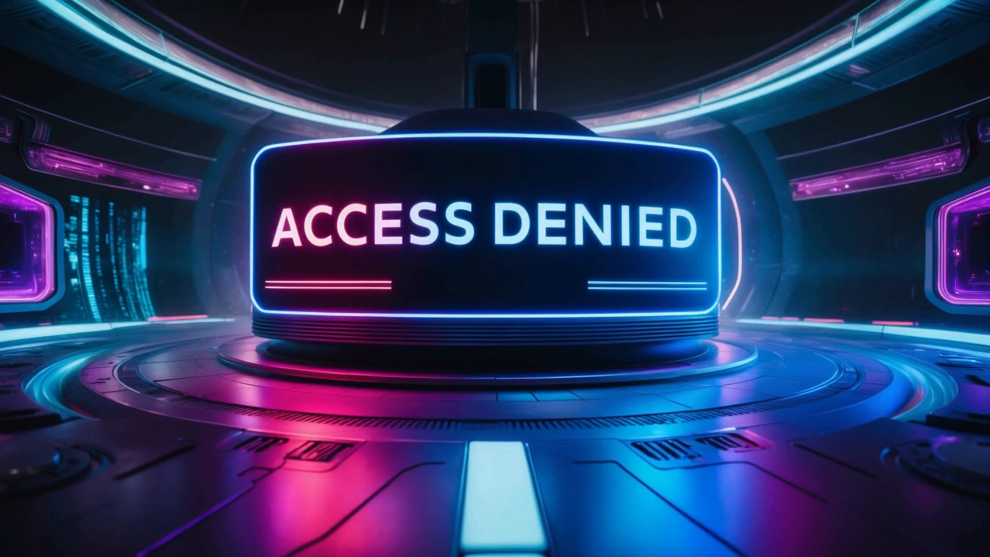
# Open the support live chat from the Design workspace's help options.
pyautogui.moveTo(62, 433)
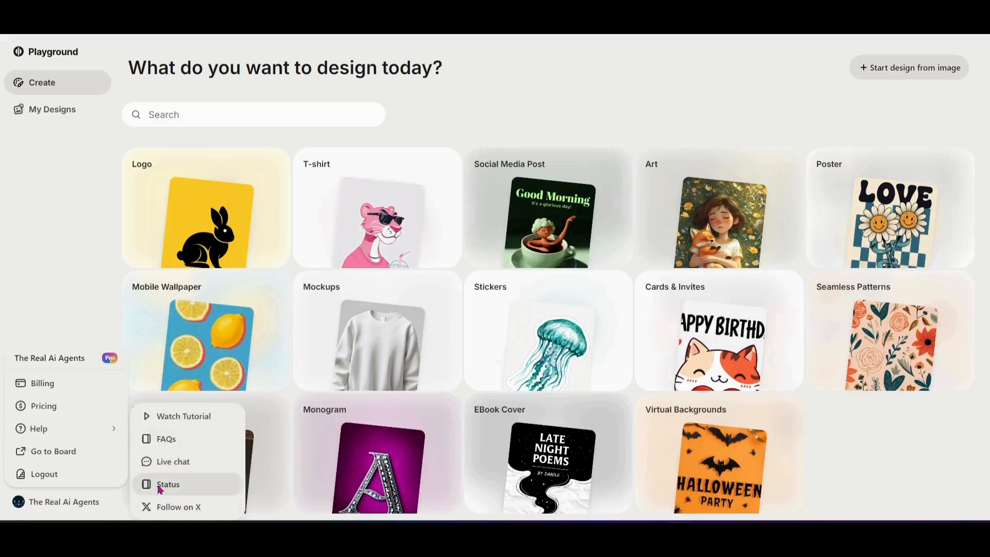
pyautogui.click(172, 461)
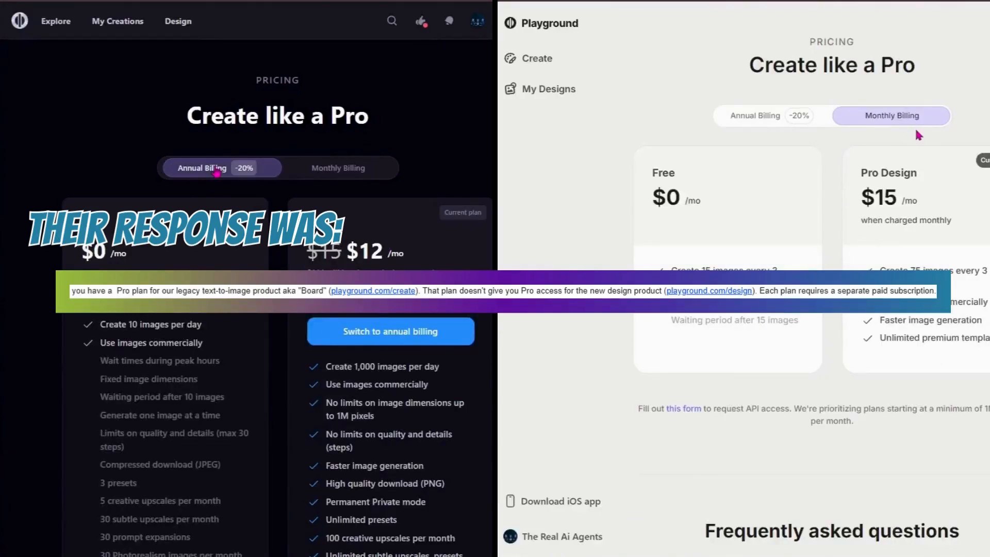
# Compare monthly and annual pricing of the Board and Design plans, and look through their features and frequently asked questions.
pyautogui.click(329, 168)
pyautogui.click(767, 118)
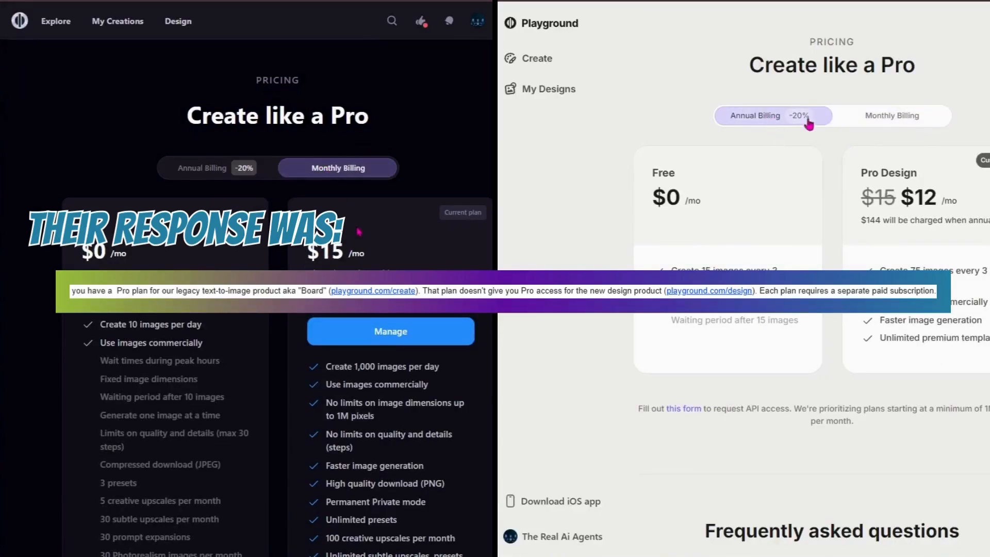
pyautogui.scroll(-5, 357, 228)
pyautogui.click(880, 118)
pyautogui.scroll(-7, 358, 230)
pyautogui.scroll(-7, 886, 222)
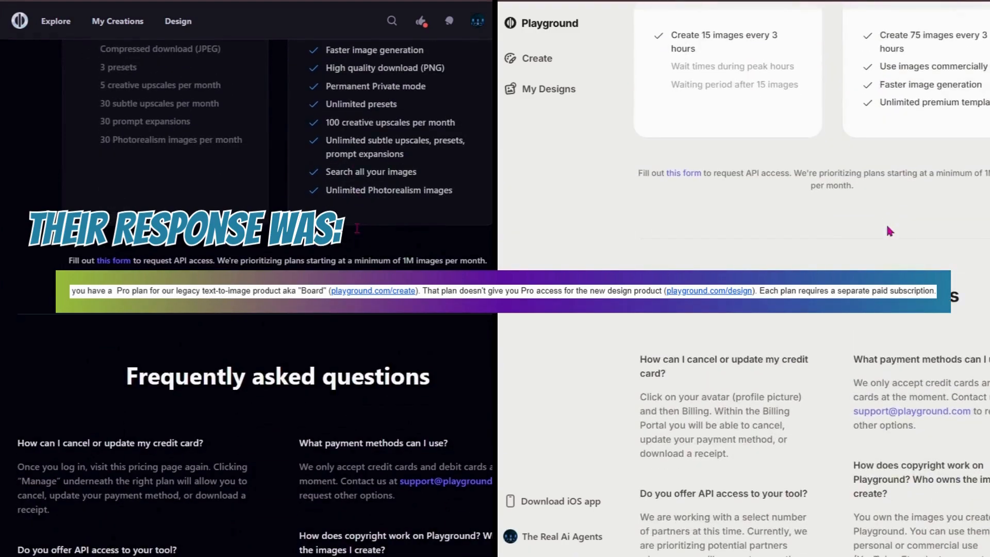
pyautogui.scroll(-3, 886, 222)
pyautogui.scroll(-5, 359, 233)
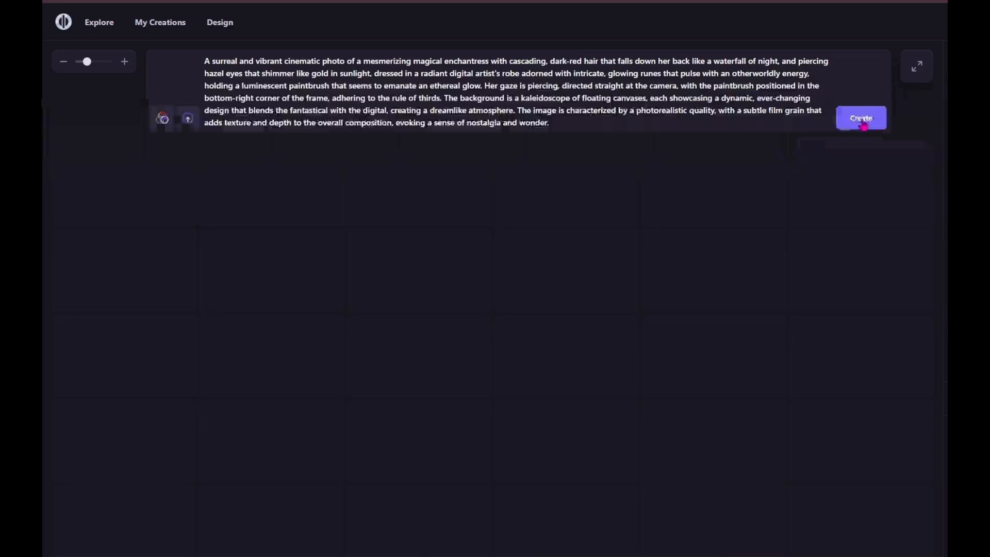
# Generate images from the surreal cinematic prompt of the dark-red-haired magical enchantress holding a luminescent paintbrush.
pyautogui.click(719, 85)
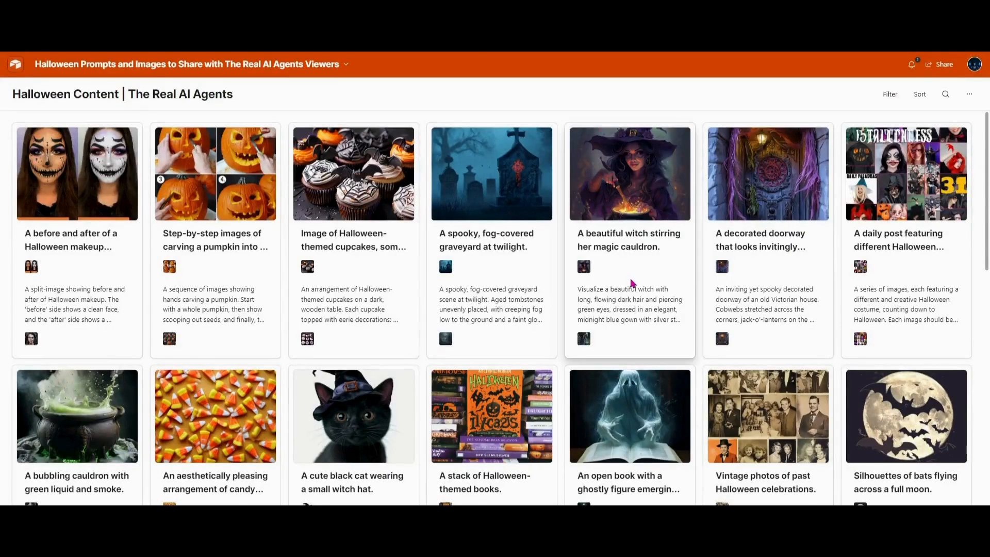
# Look through the shared Halloween Content gallery of prompts and images in Airtable.
pyautogui.scroll(-5, 632, 283)
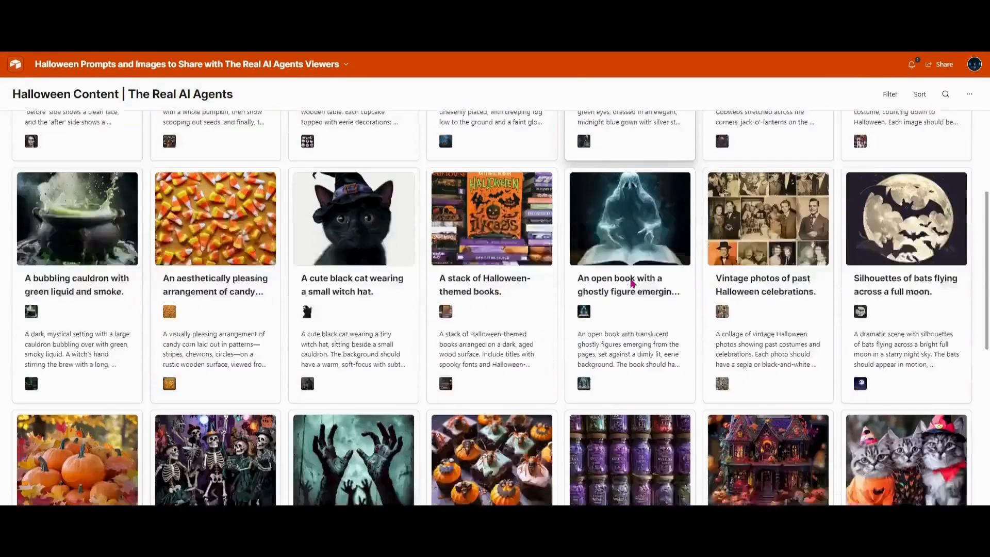
pyautogui.scroll(-4, 632, 283)
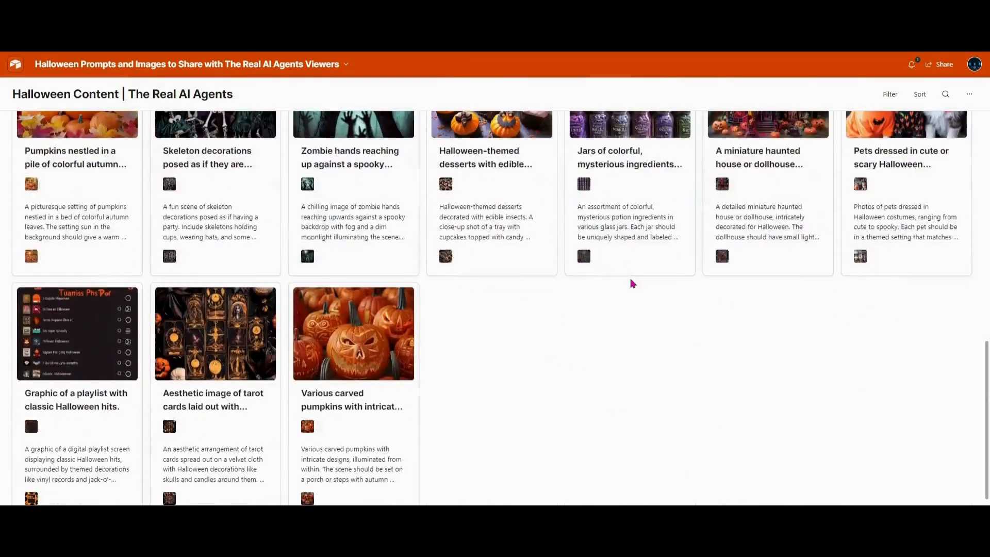
pyautogui.scroll(9, 632, 283)
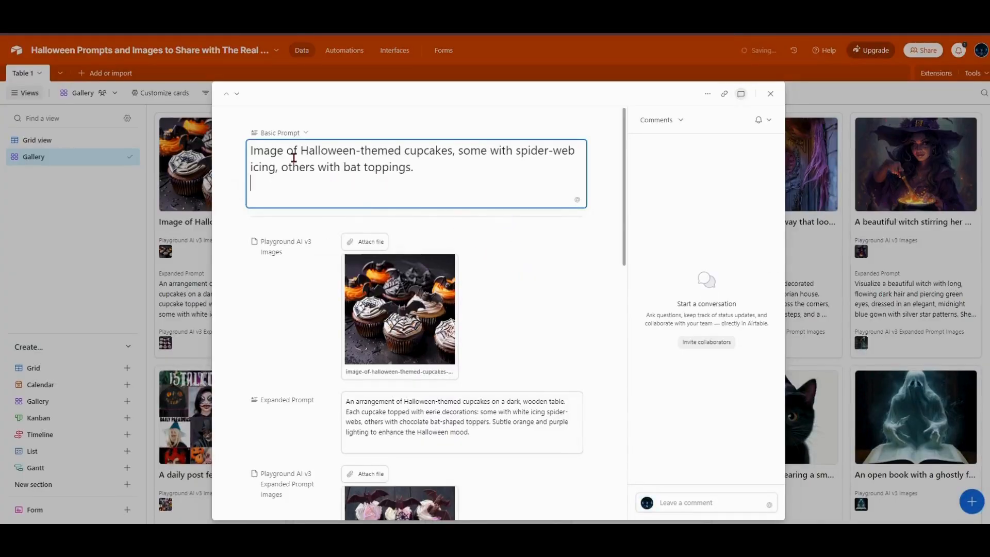
# Review the Halloween-themed cupcakes record's basic, expanded and master level prompts together with their images.
pyautogui.scroll(-2, 422, 349)
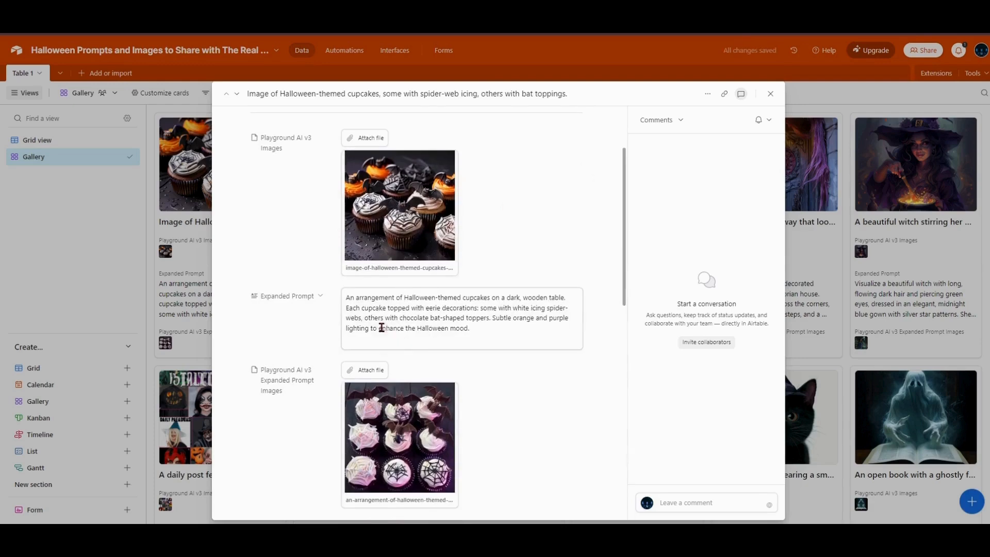
pyautogui.scroll(-6, 520, 329)
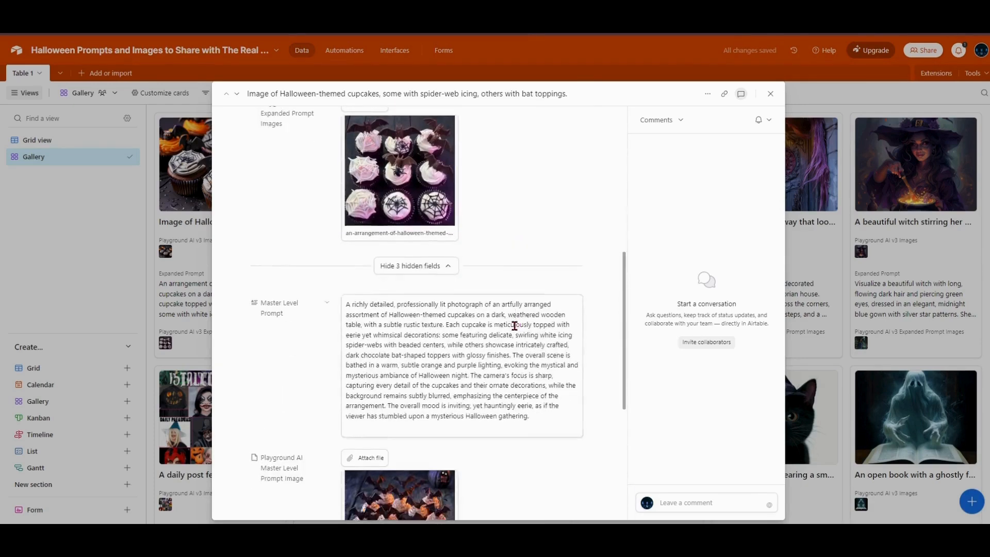
pyautogui.scroll(-2, 445, 324)
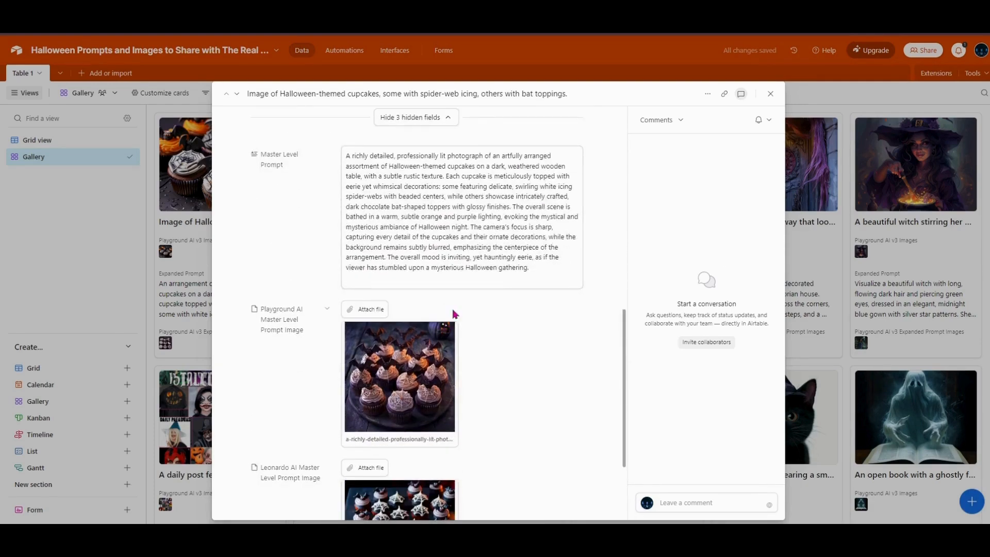
pyautogui.scroll(10, 439, 317)
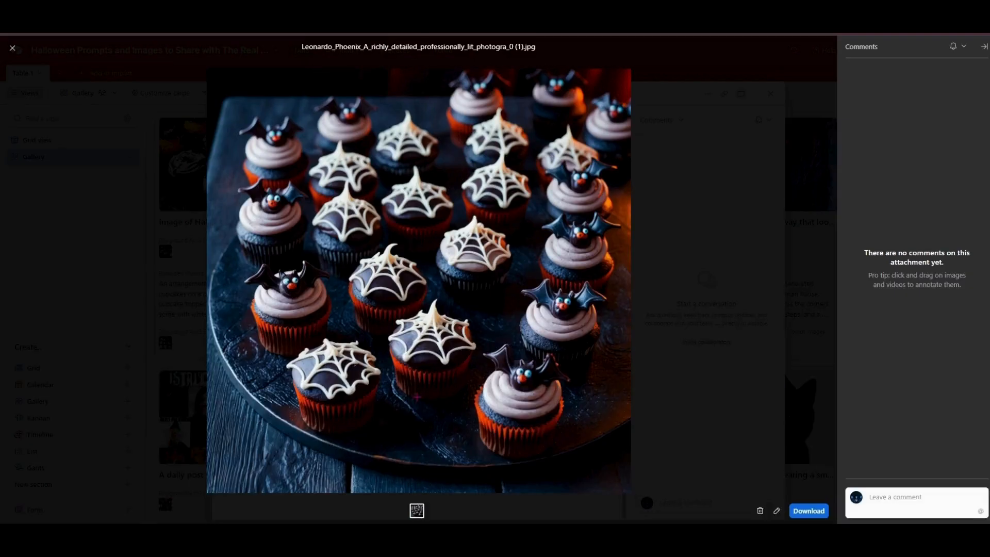
# Close the enlarged Leonardo cupcake image, examine Playground's master level prompt image enlarged and close it.
pyautogui.press('Escape')
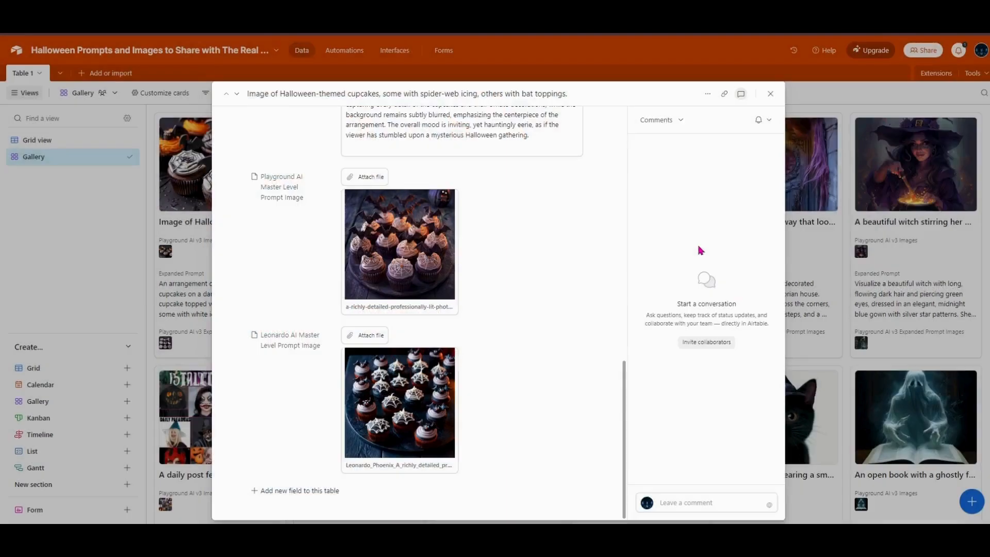
pyautogui.click(407, 263)
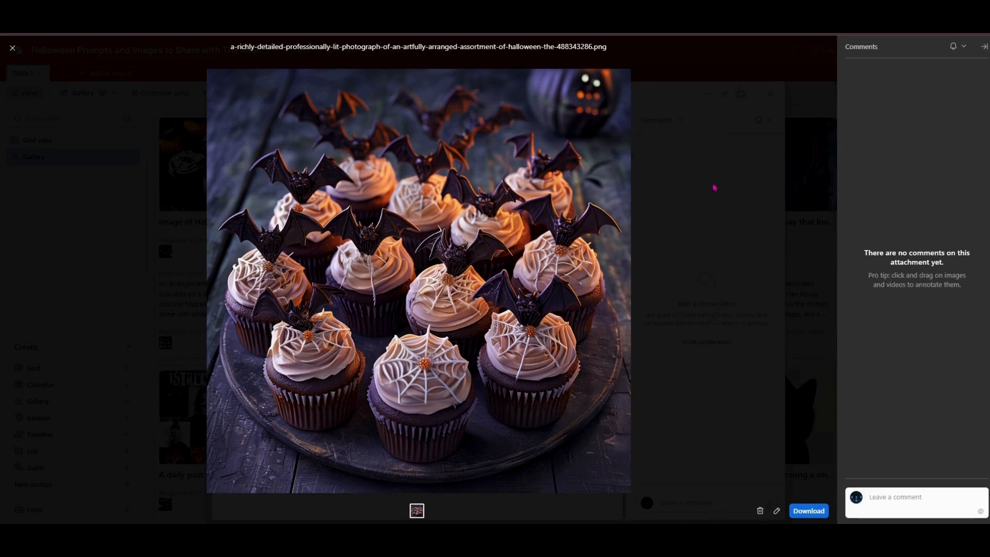
pyautogui.press('Escape')
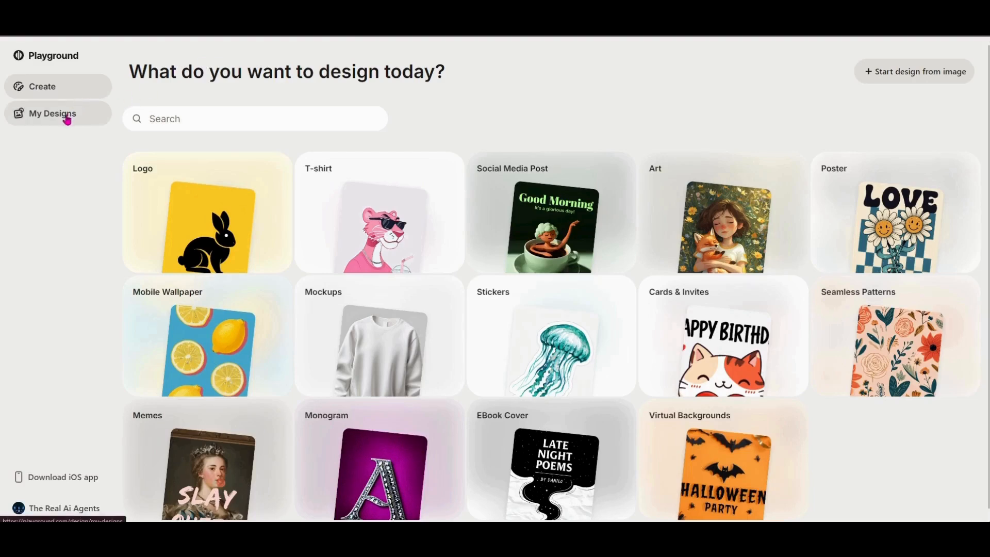
# Switch to Playground's Design workspace and browse the saved creations in My Designs.
pyautogui.click(67, 120)
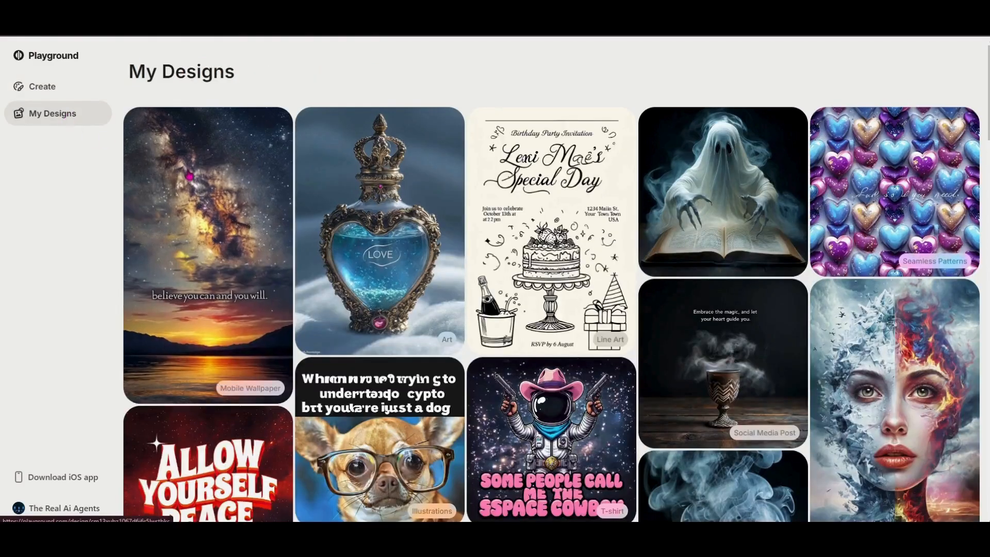
pyautogui.scroll(-3, 203, 179)
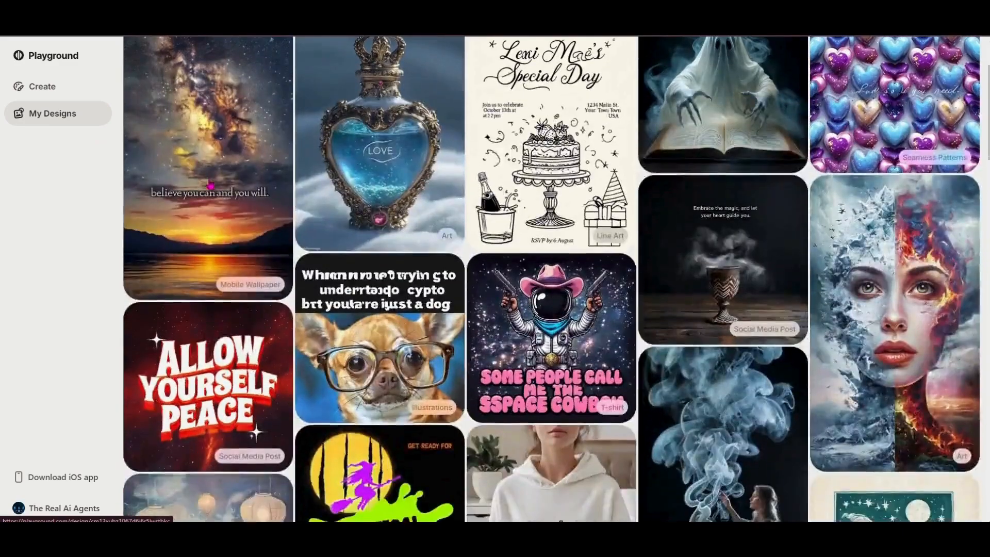
pyautogui.scroll(-5, 211, 187)
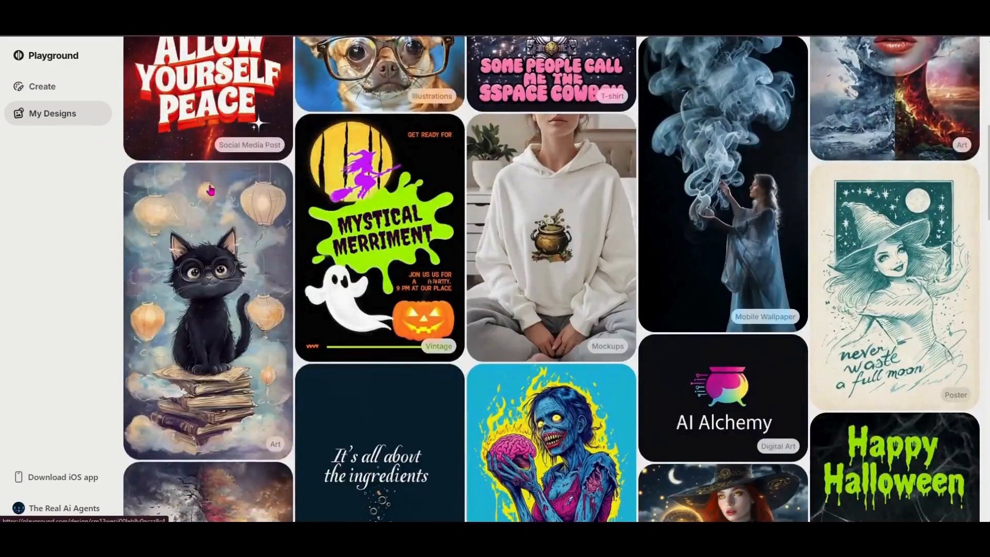
pyautogui.scroll(-3, 209, 193)
pyautogui.scroll(-4, 210, 194)
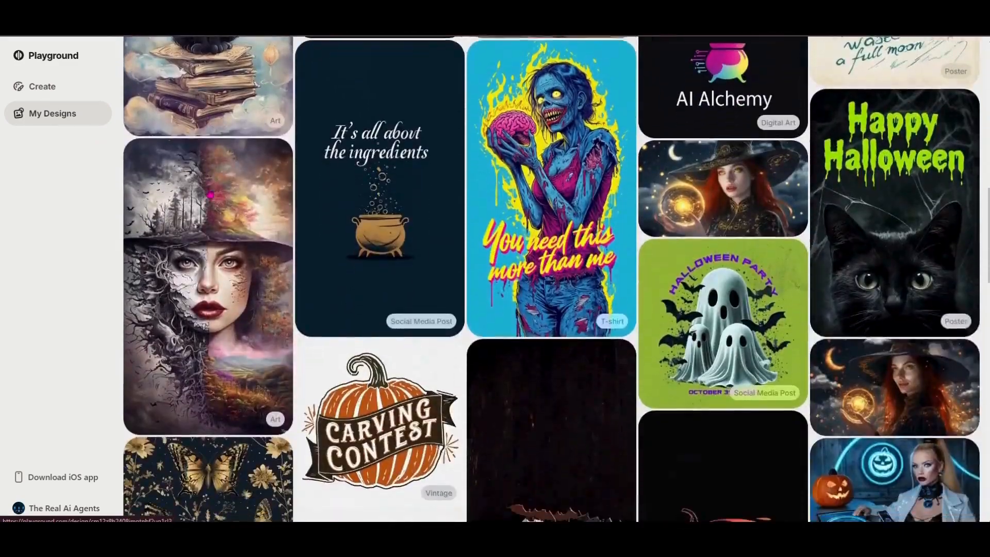
pyautogui.scroll(-2, 210, 195)
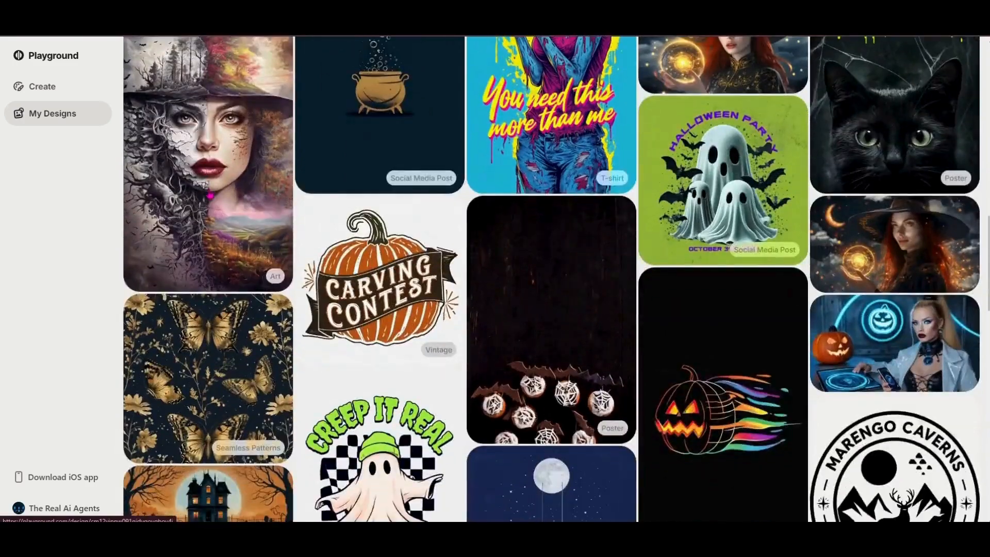
pyautogui.scroll(-2, 211, 194)
pyautogui.scroll(-3, 211, 194)
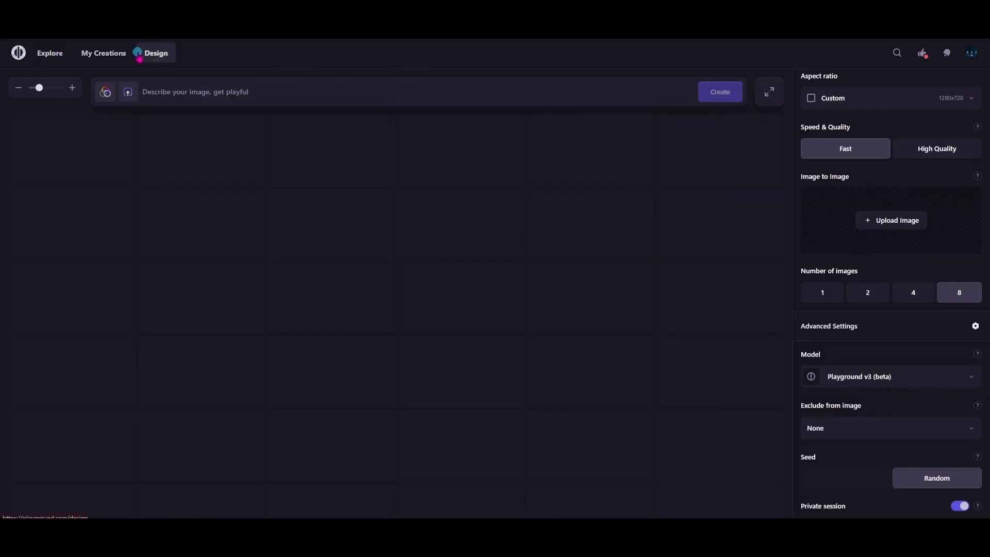
# Open the Design workspace from the Playground board.
pyautogui.click(154, 51)
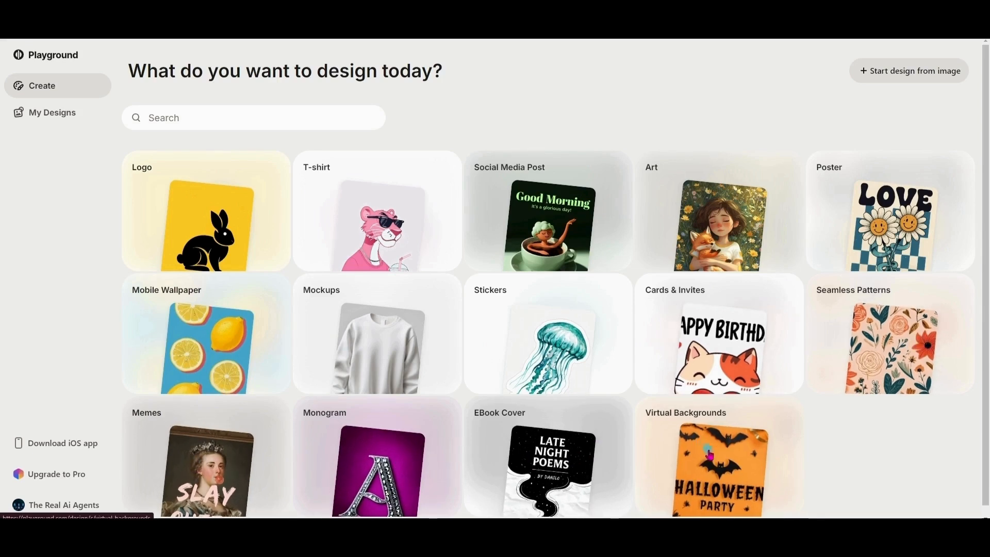
# Look over the design categories, open the Logo templates and browse the full collection.
pyautogui.scroll(-1, 895, 485)
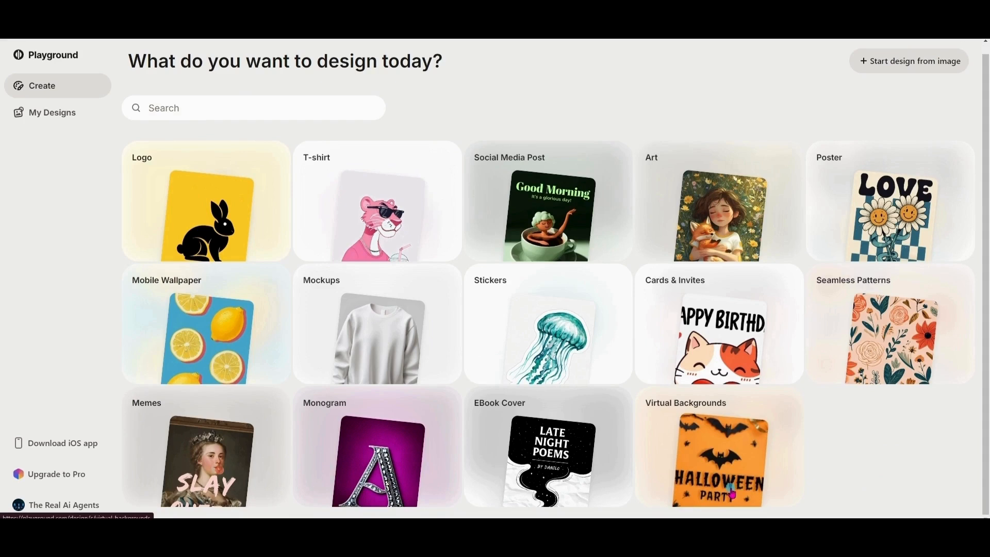
pyautogui.scroll(1, 864, 474)
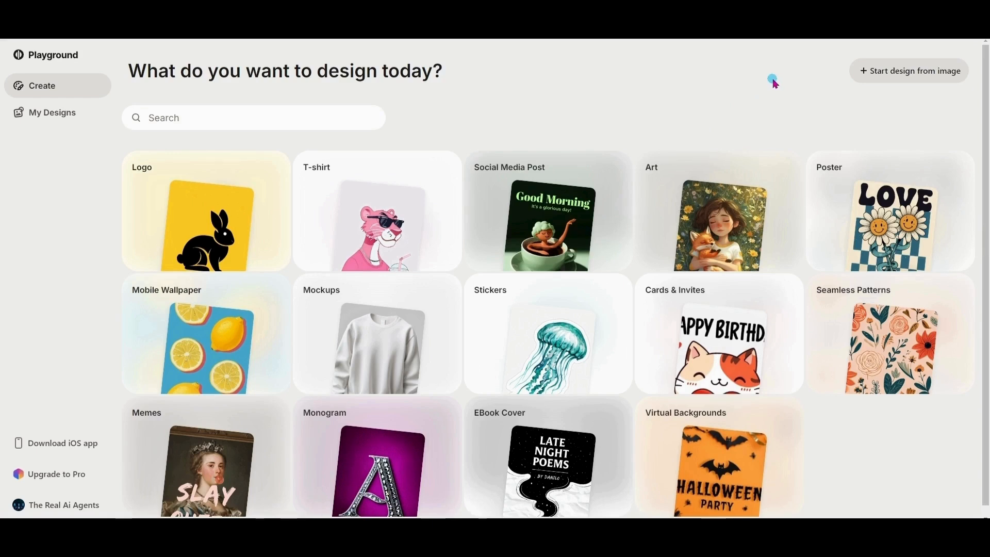
pyautogui.click(202, 235)
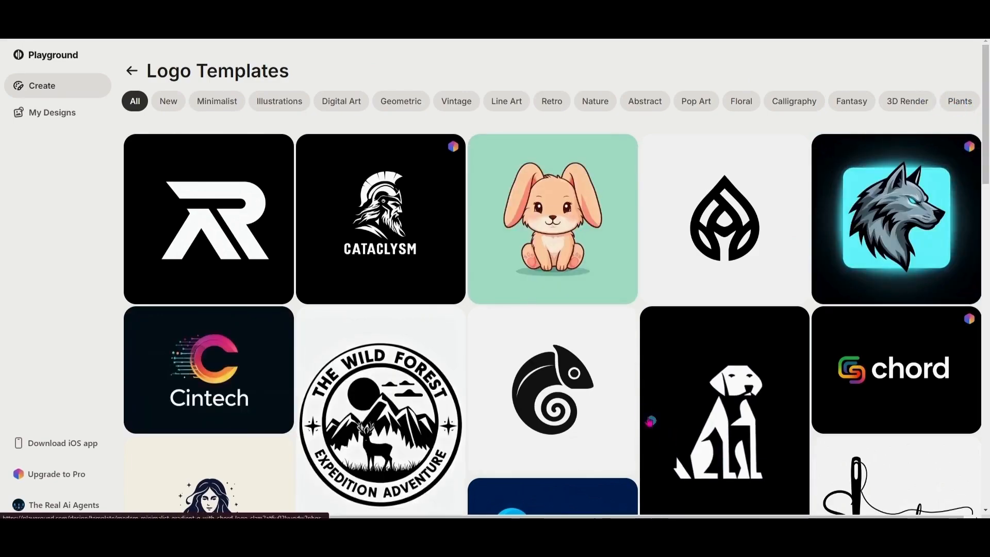
pyautogui.scroll(-2, 618, 348)
pyautogui.scroll(-8, 617, 348)
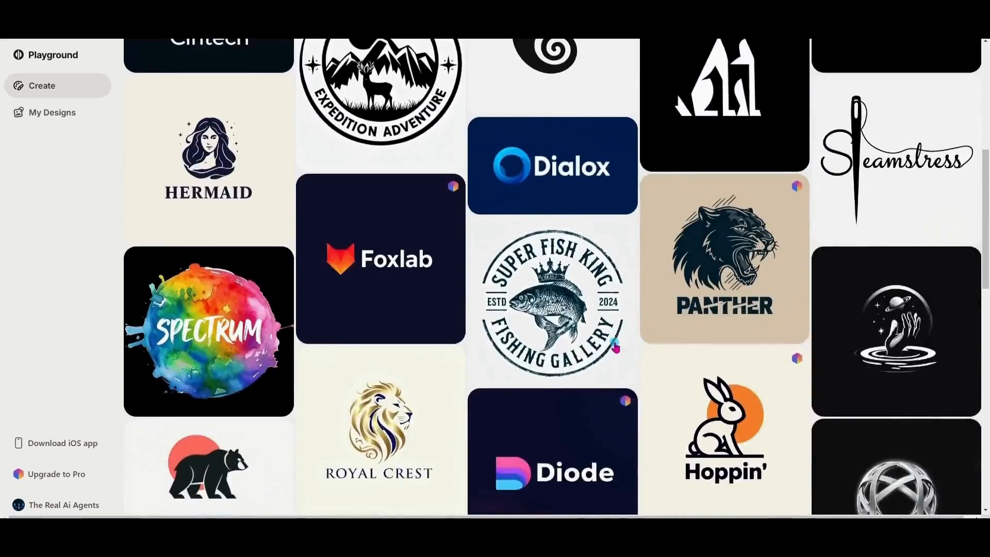
pyautogui.scroll(9, 616, 347)
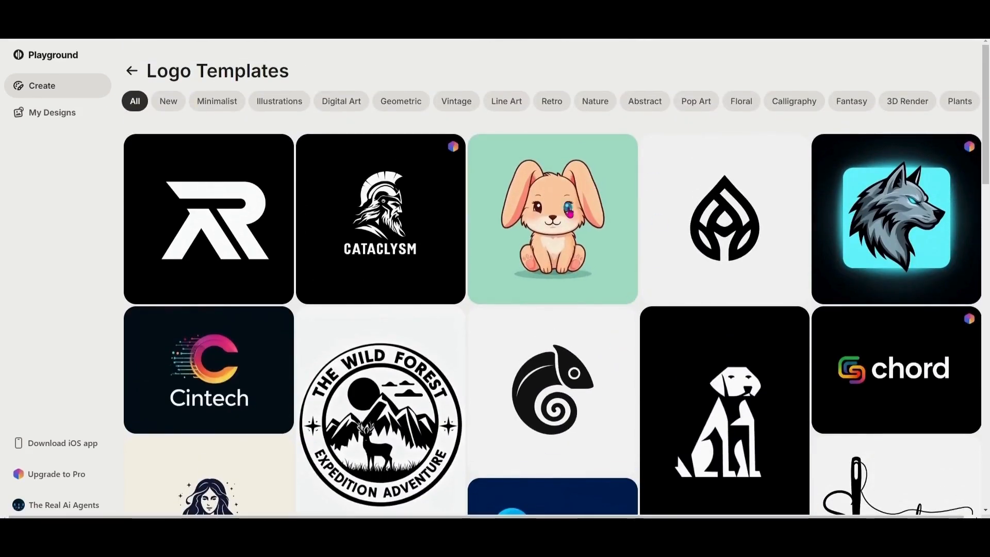
pyautogui.scroll(-4, 911, 342)
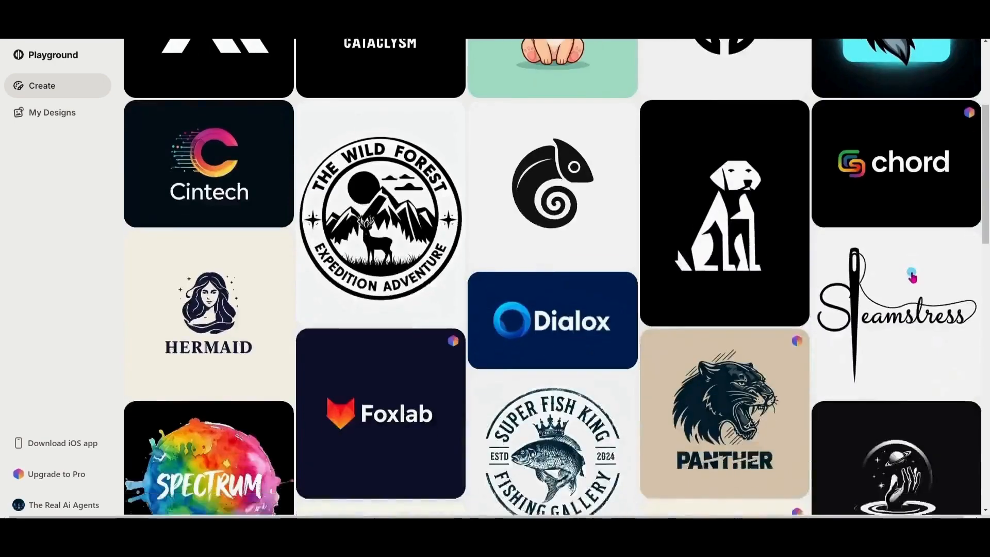
pyautogui.scroll(-15, 912, 277)
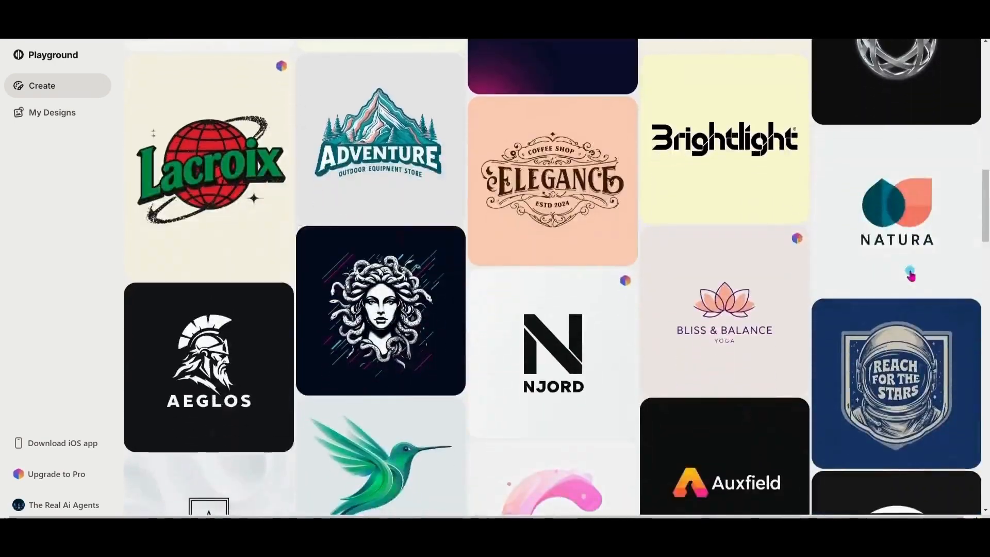
pyautogui.scroll(-8, 911, 275)
pyautogui.scroll(-9, 898, 283)
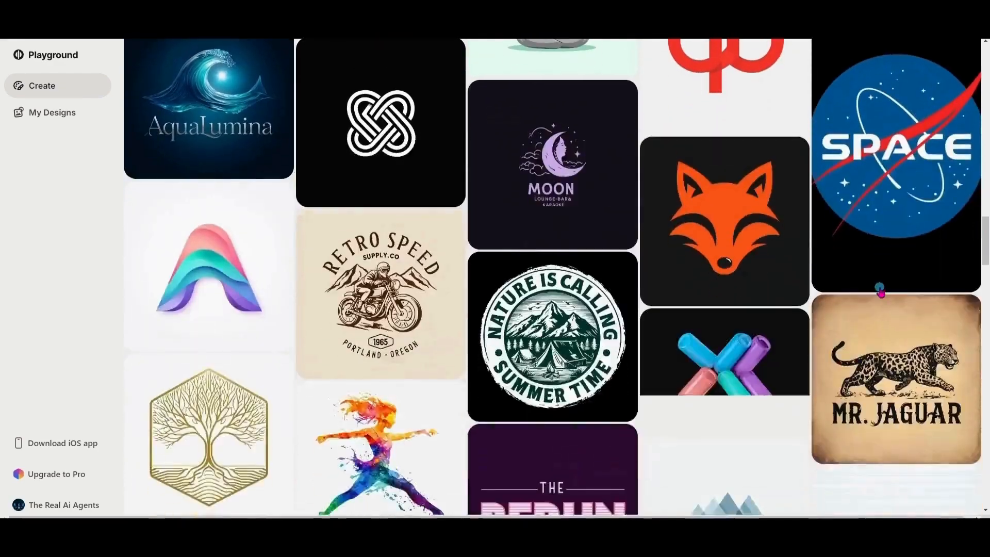
pyautogui.scroll(20, 880, 288)
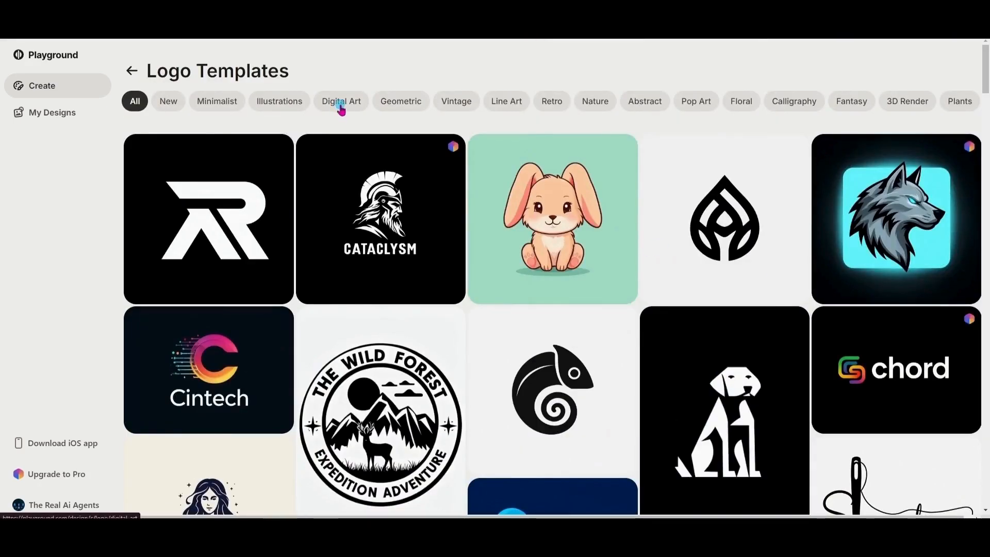
# Filter the logo templates to Digital Art and open the template with two rainbow-coloured knight helmets on black.
pyautogui.click(341, 103)
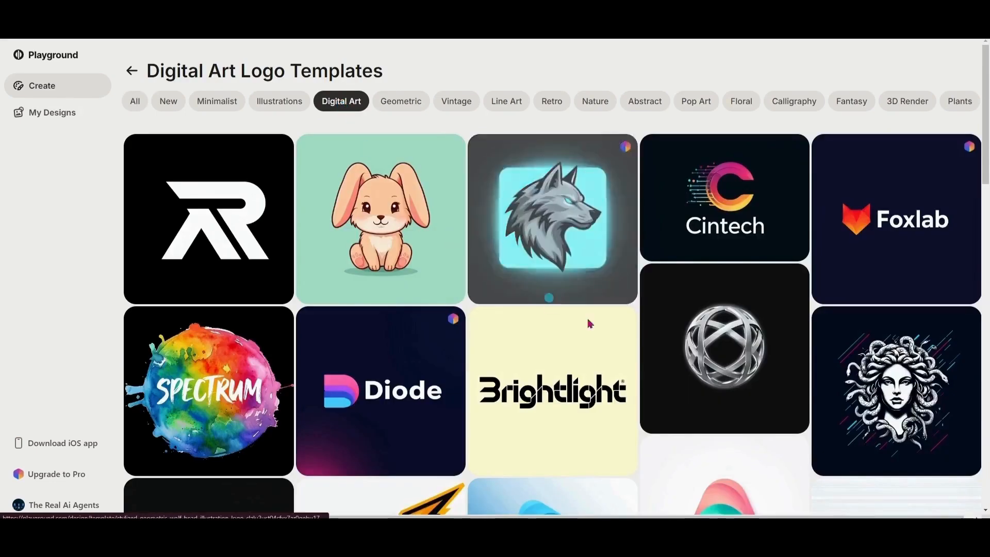
pyautogui.scroll(-10, 767, 311)
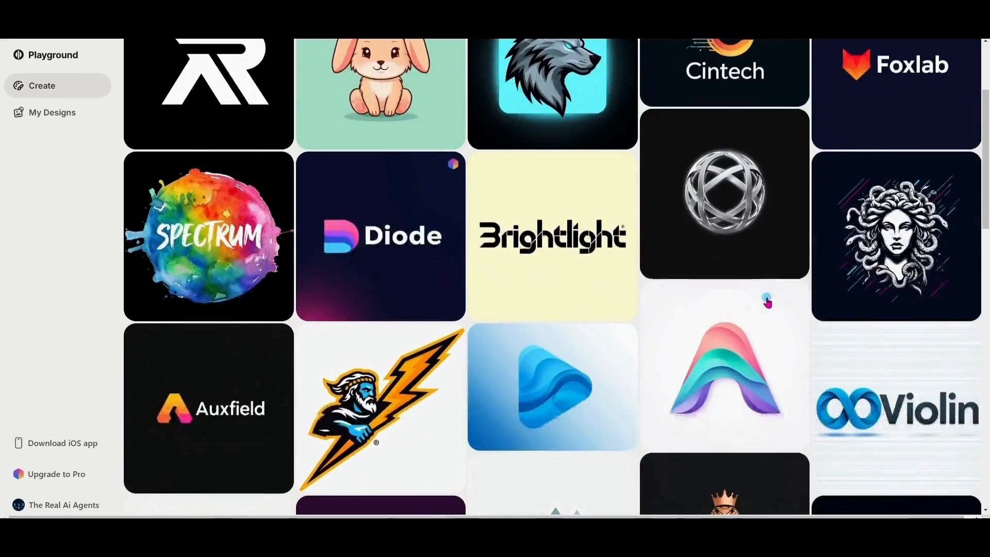
pyautogui.scroll(-5, 767, 302)
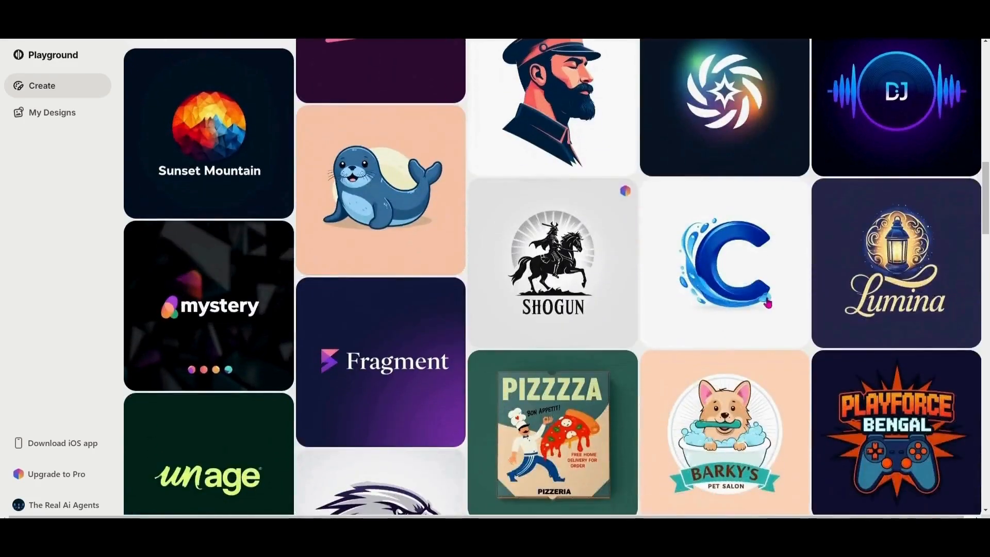
pyautogui.scroll(-2, 767, 304)
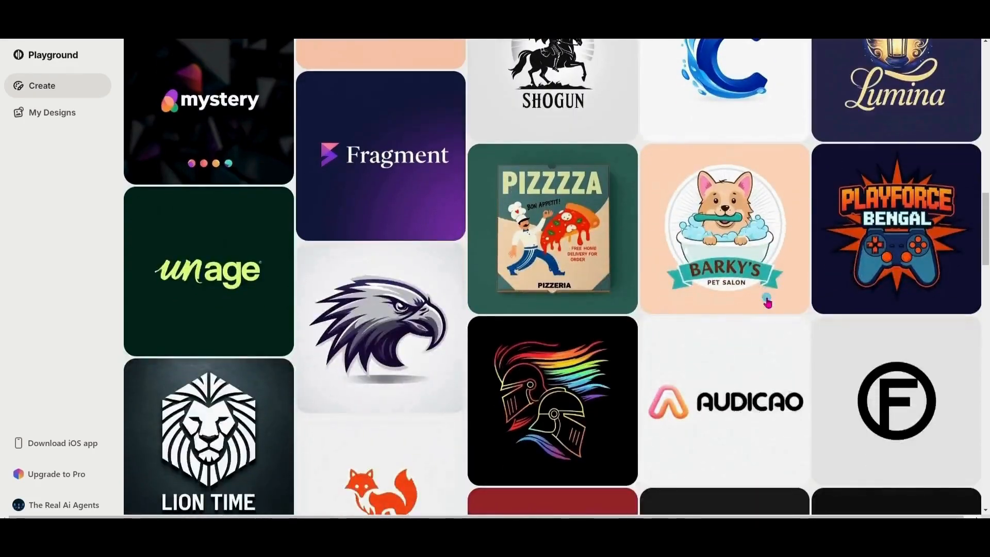
pyautogui.scroll(-1, 767, 303)
pyautogui.scroll(-3, 767, 302)
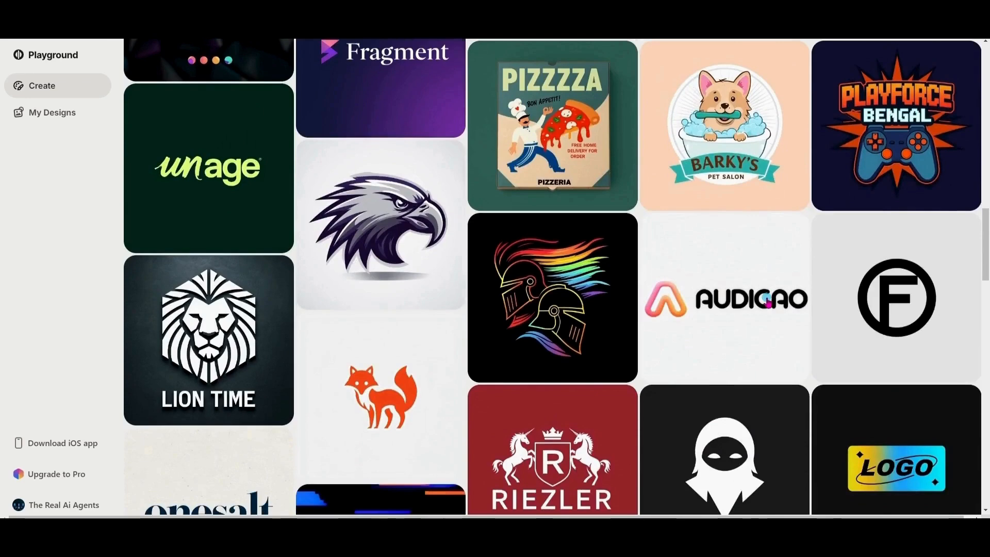
pyautogui.scroll(-2, 767, 302)
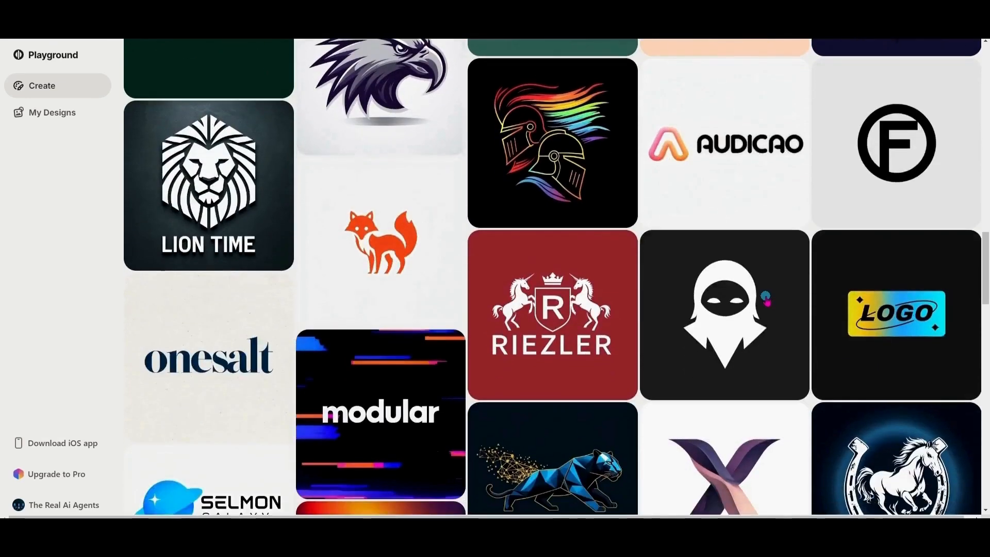
pyautogui.scroll(3, 681, 251)
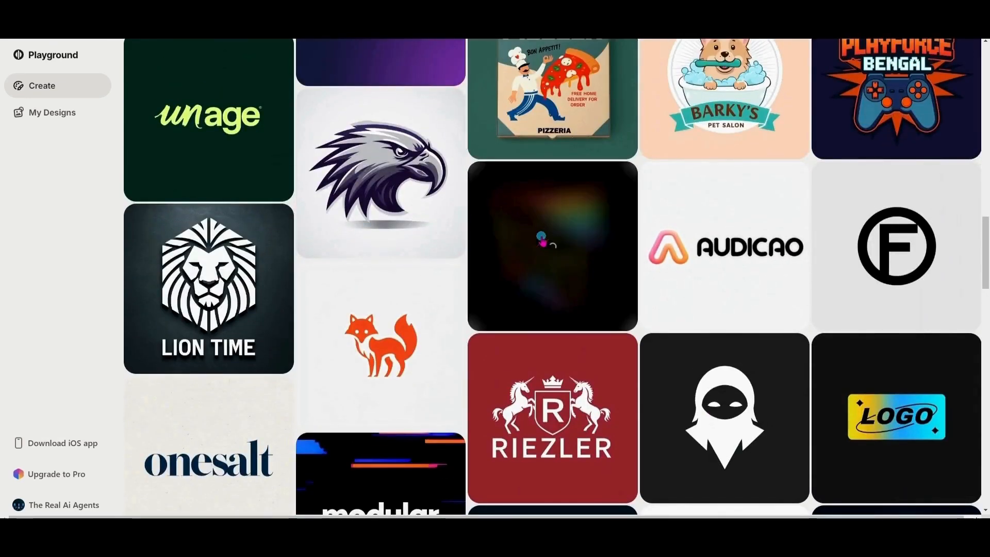
pyautogui.click(555, 241)
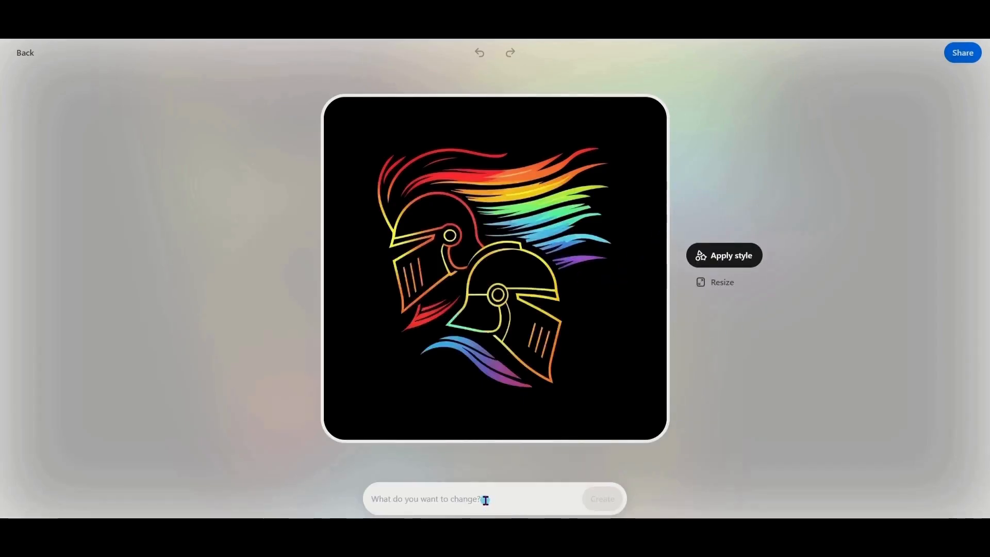
# Generate a new version of the helmet logo with the prompt "change the image to a beautiful enchantress stirring her cauldron".
pyautogui.click(486, 499)
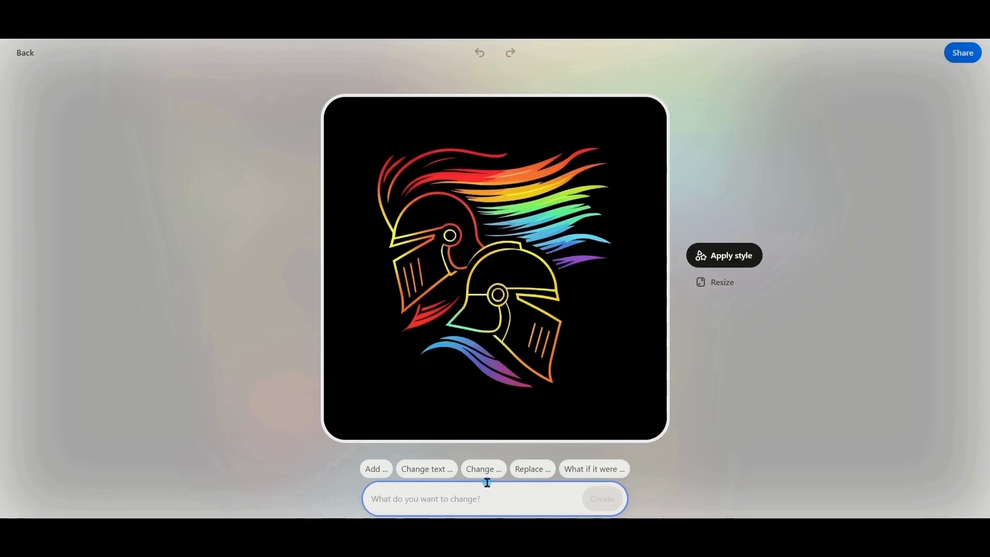
pyautogui.write('change the image to a beautiful enchantress stirring her cauldron')
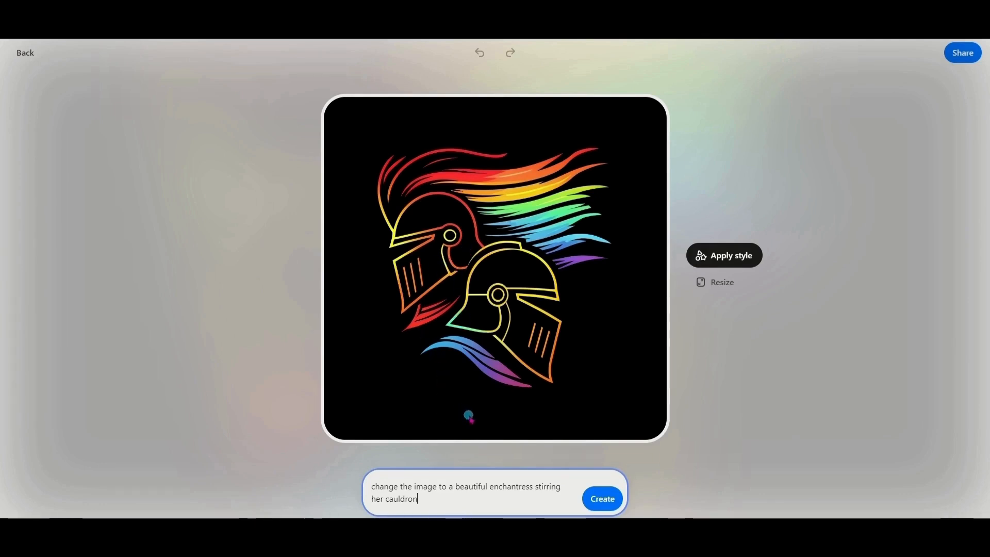
pyautogui.click(608, 500)
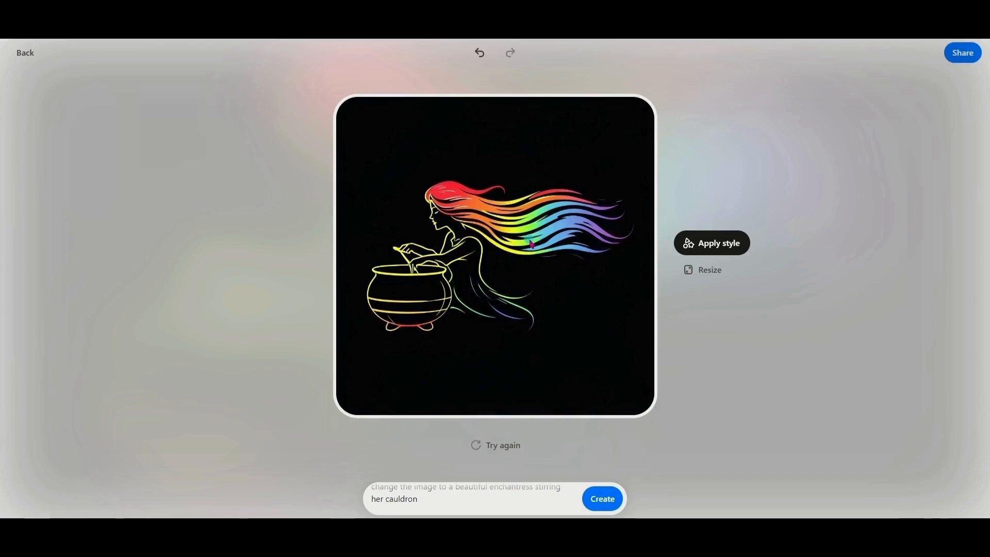
# Replace the prompt with "change the image to a carved jack-o-lantern" and generate the new image.
pyautogui.click(530, 503)
pyautogui.moveTo(419, 499); pyautogui.dragTo(322, 459)
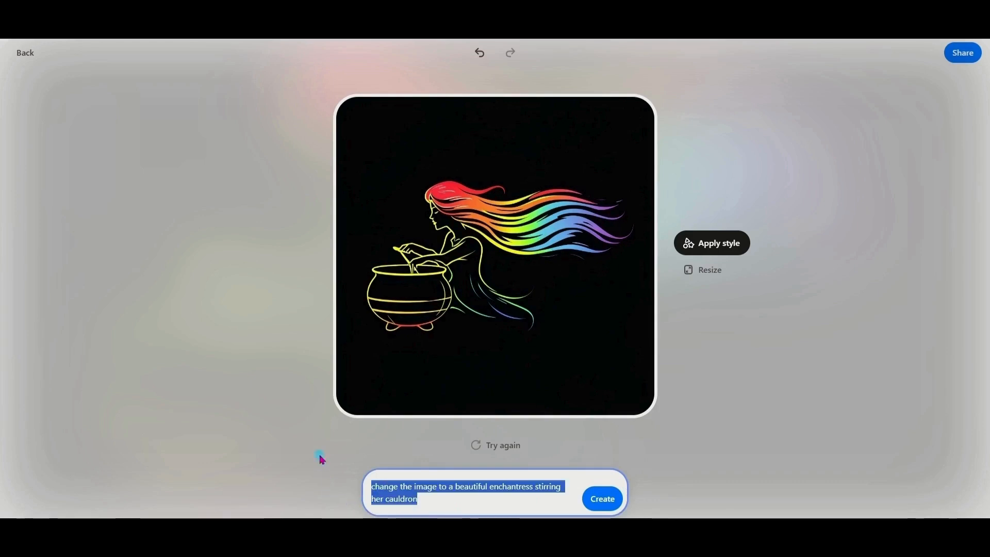
pyautogui.click(420, 488)
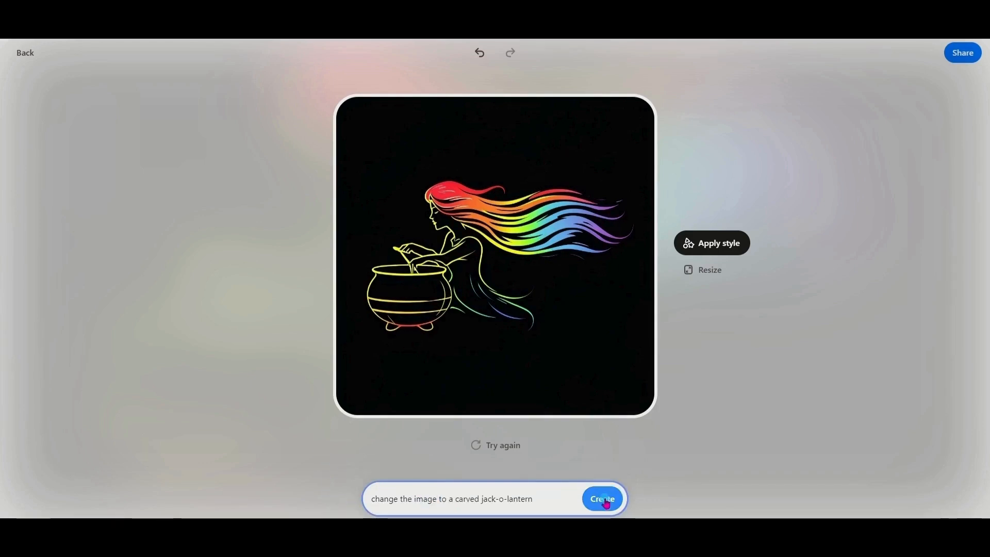
pyautogui.click(606, 502)
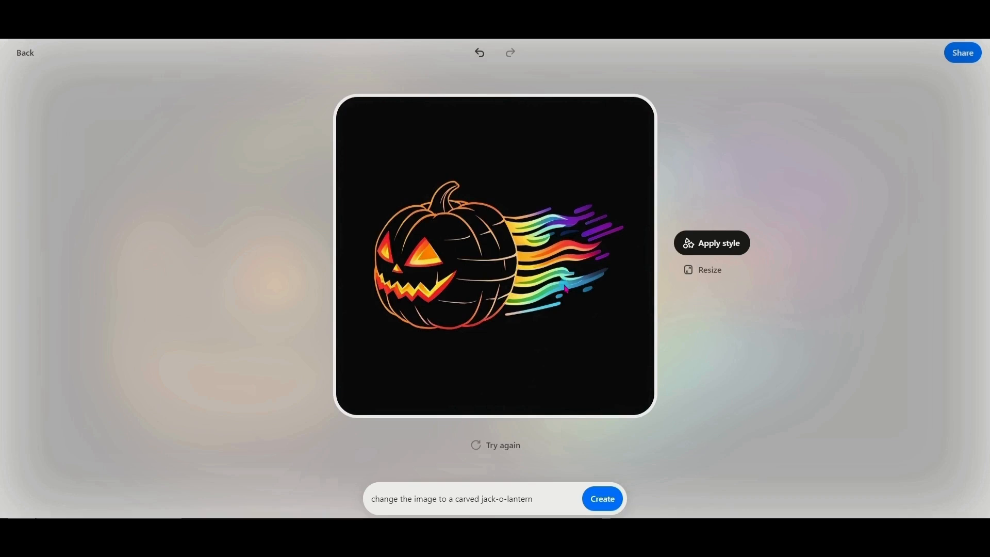
# Browse the available styles, try Urban Hues on the jack-o-lantern image and undo it.
pyautogui.click(736, 251)
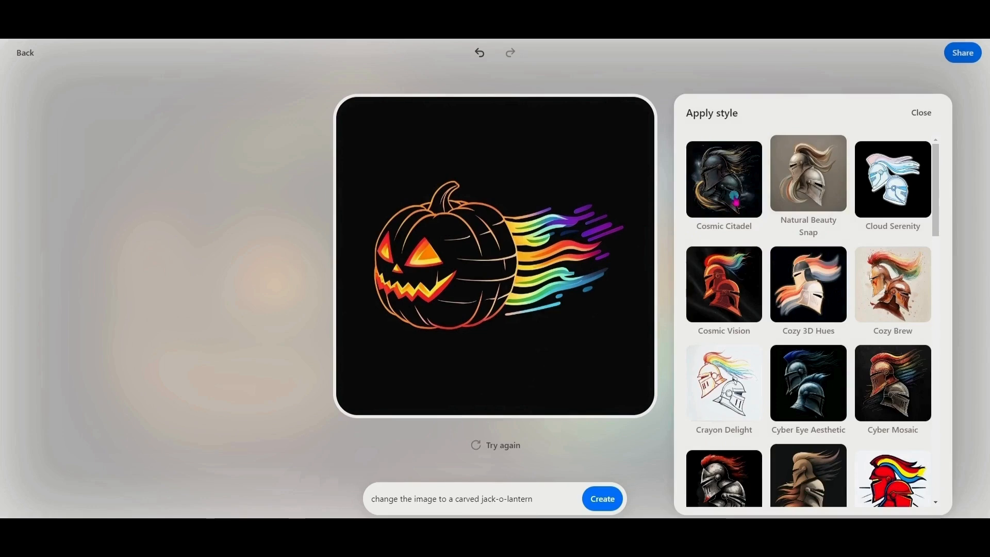
pyautogui.scroll(-1, 867, 373)
pyautogui.scroll(-7, 867, 372)
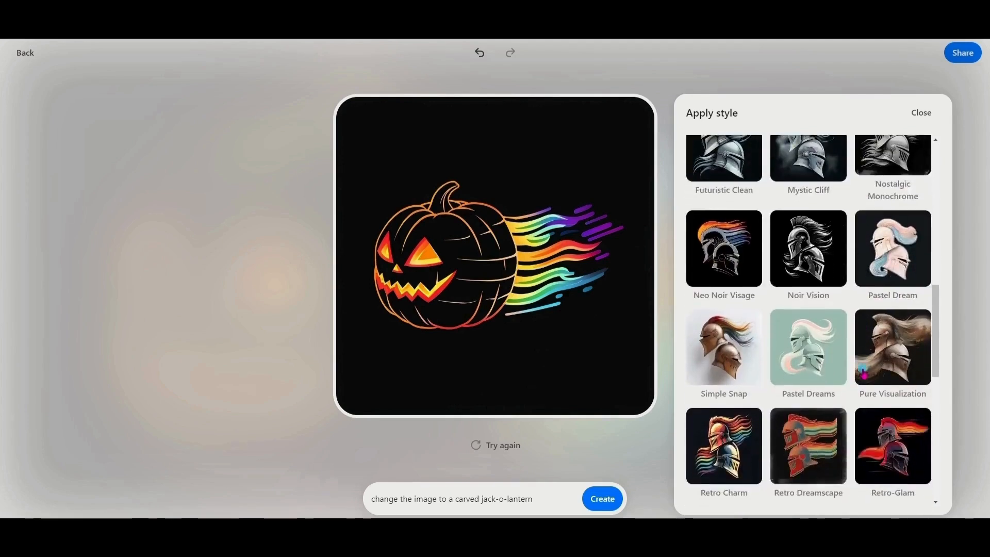
pyautogui.scroll(-4, 862, 372)
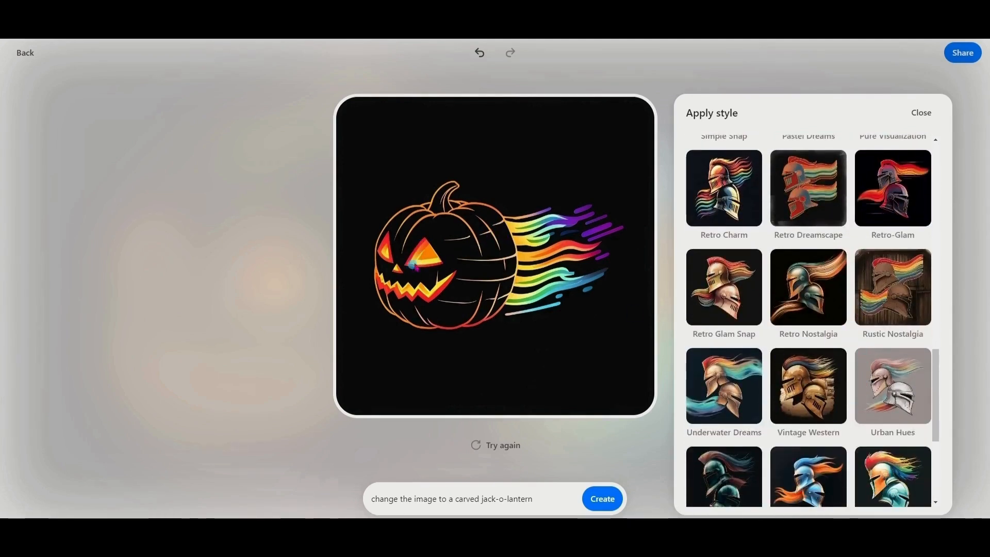
pyautogui.scroll(-4, 895, 406)
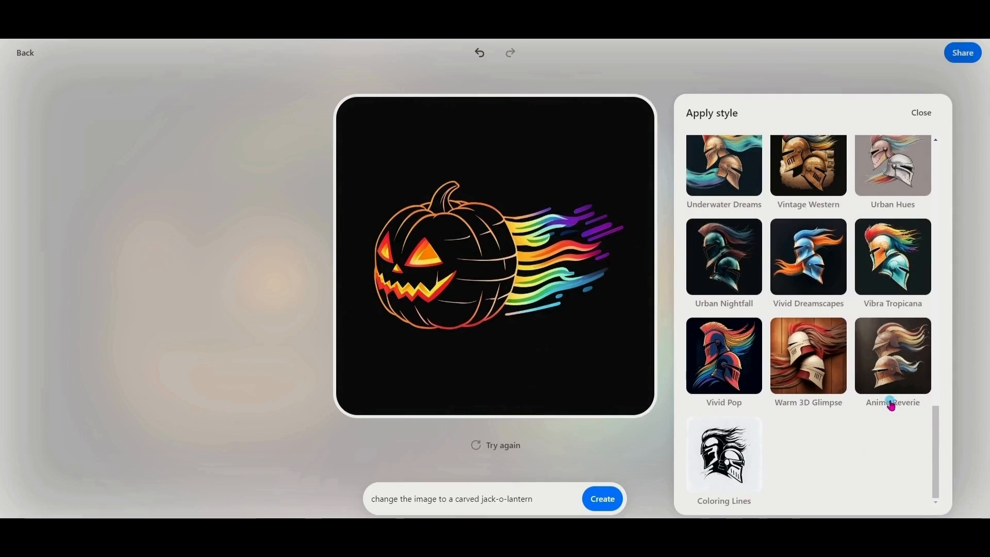
pyautogui.scroll(2, 894, 408)
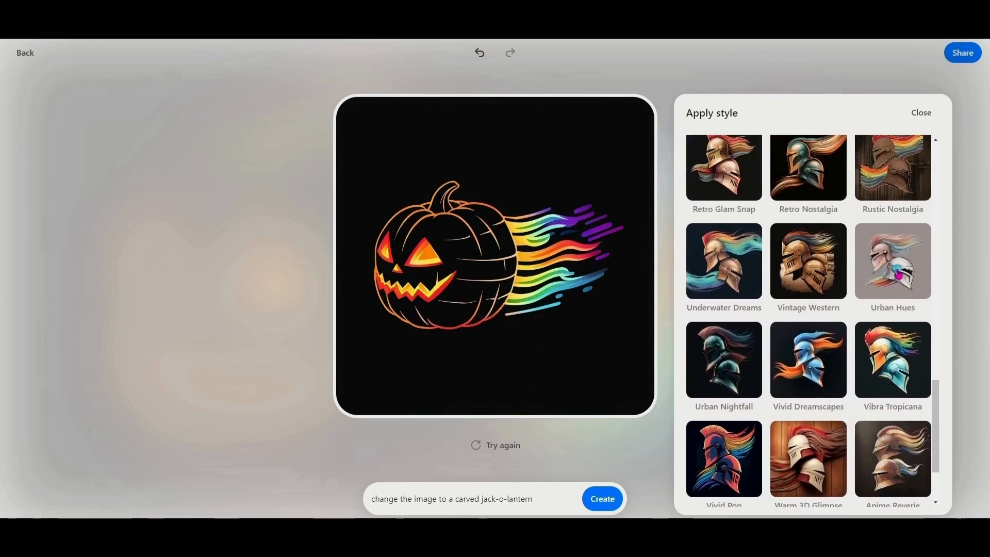
pyautogui.click(898, 275)
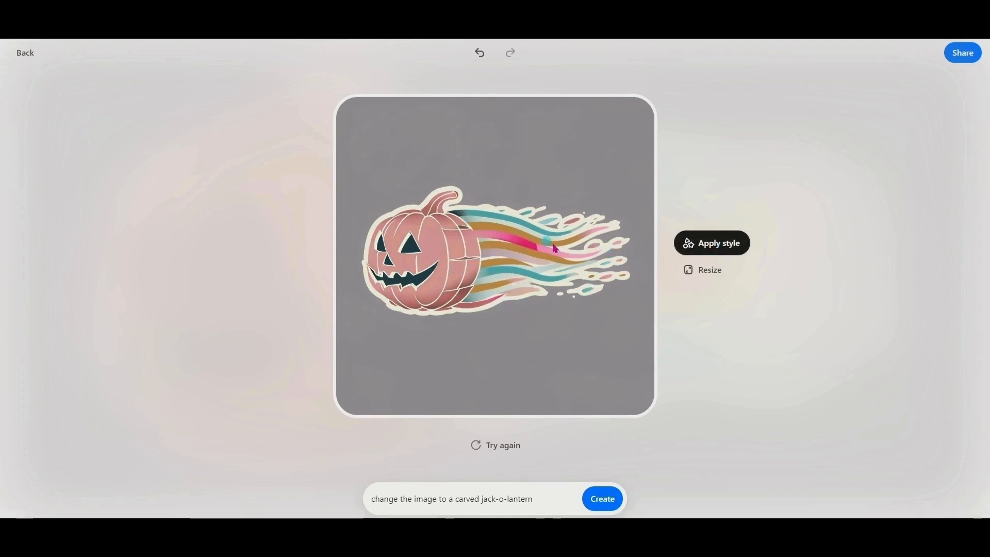
pyautogui.click(479, 54)
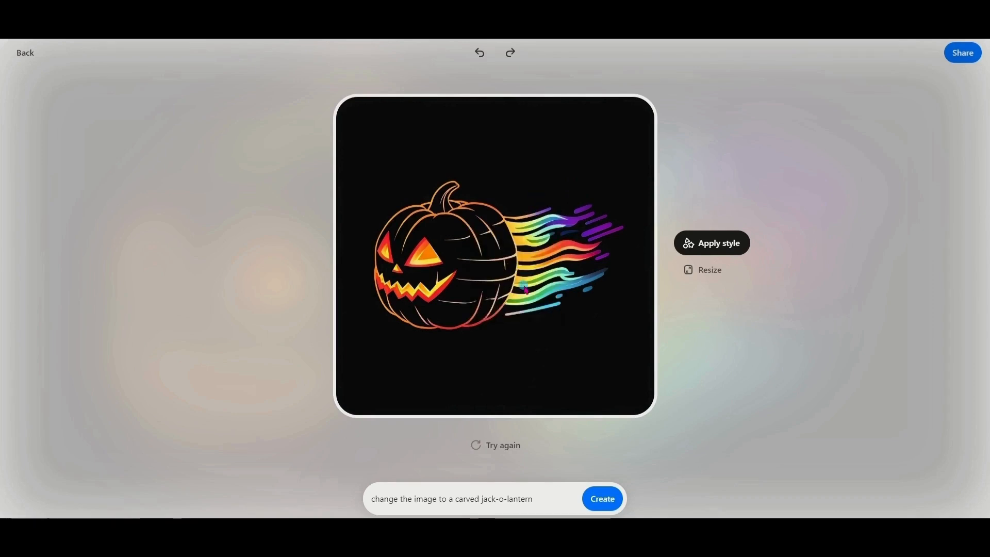
# Download the jack-o-lantern image from the share options and return to the editor.
pyautogui.click(967, 59)
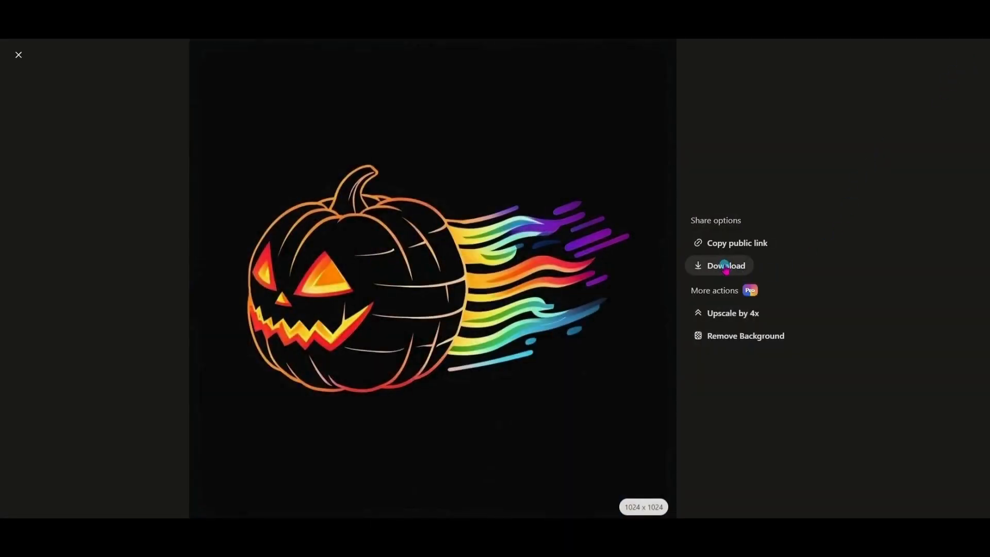
pyautogui.click(725, 267)
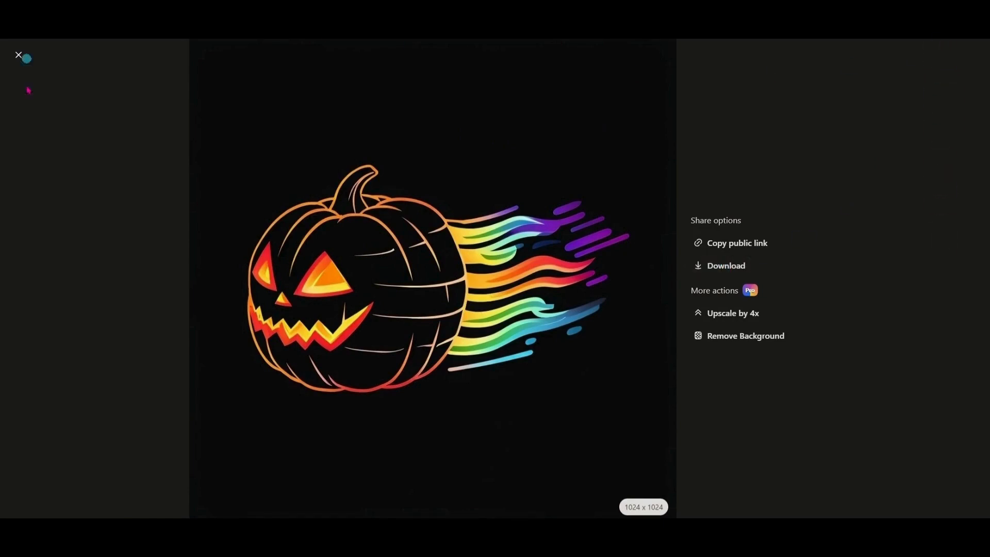
pyautogui.click(18, 55)
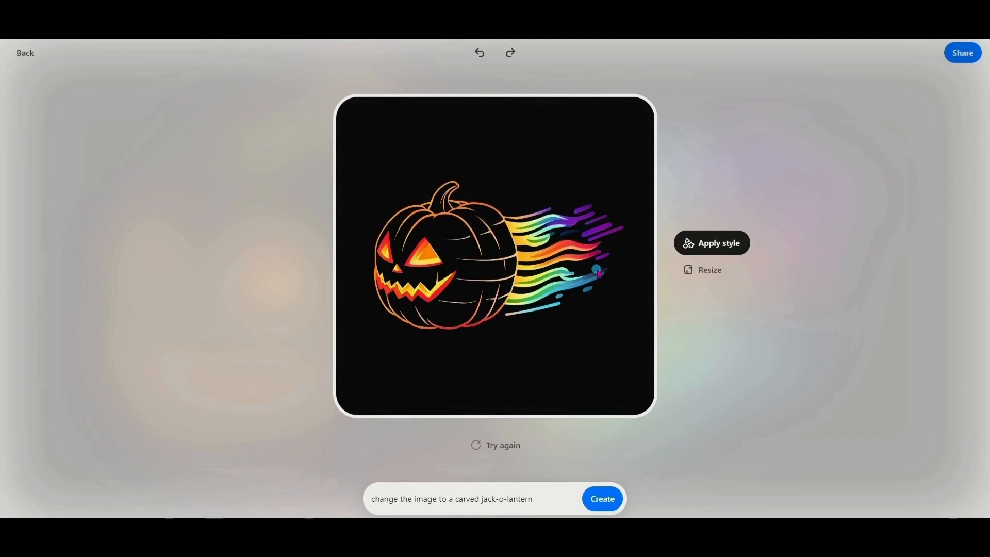
# Resize the jack-o-lantern image to the 9:16 format, 768×1344.
pyautogui.click(716, 277)
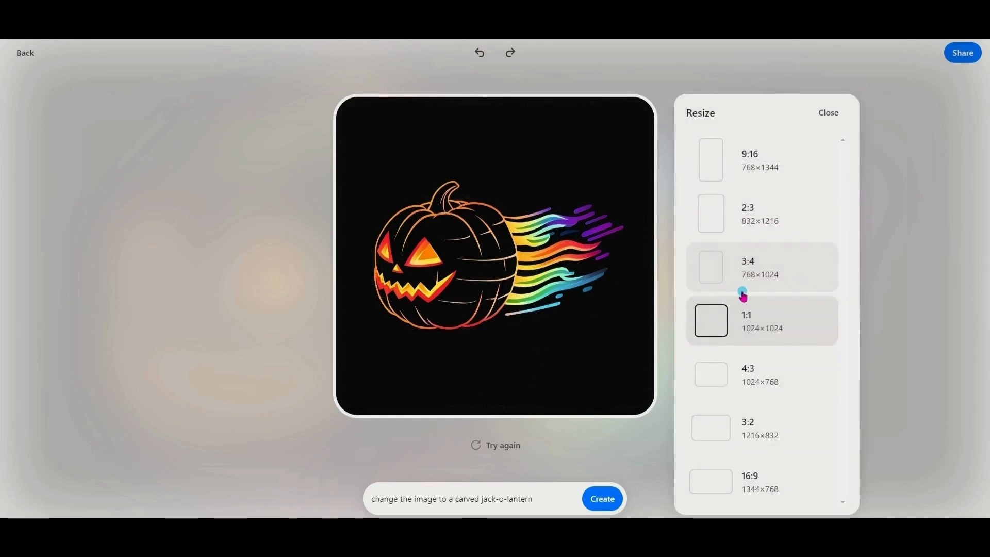
pyautogui.click(751, 476)
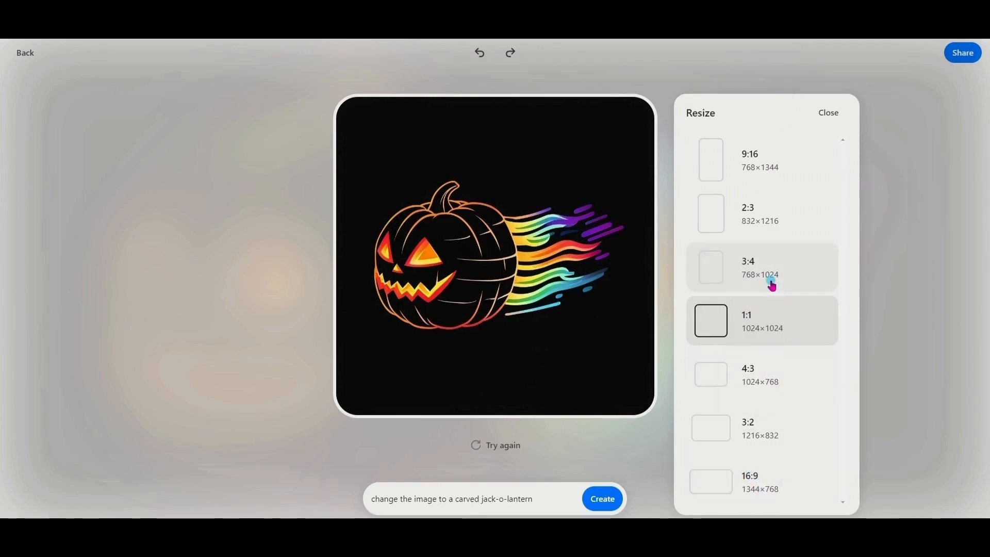
pyautogui.click(768, 164)
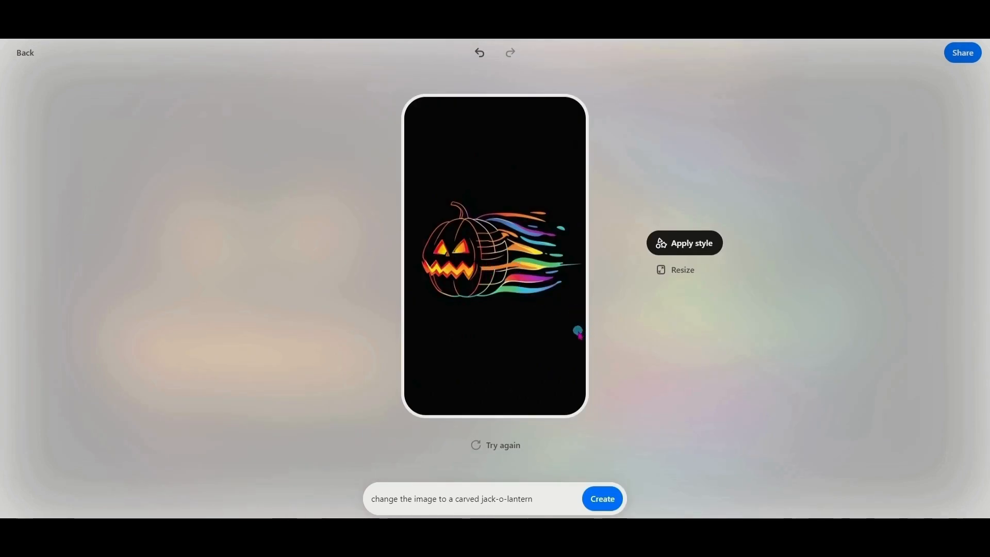
# Return to the logo templates, look through the Line Art and Vintage categories, and open the Vintage "Nature Is Calling Summer Time" badge.
pyautogui.click(25, 51)
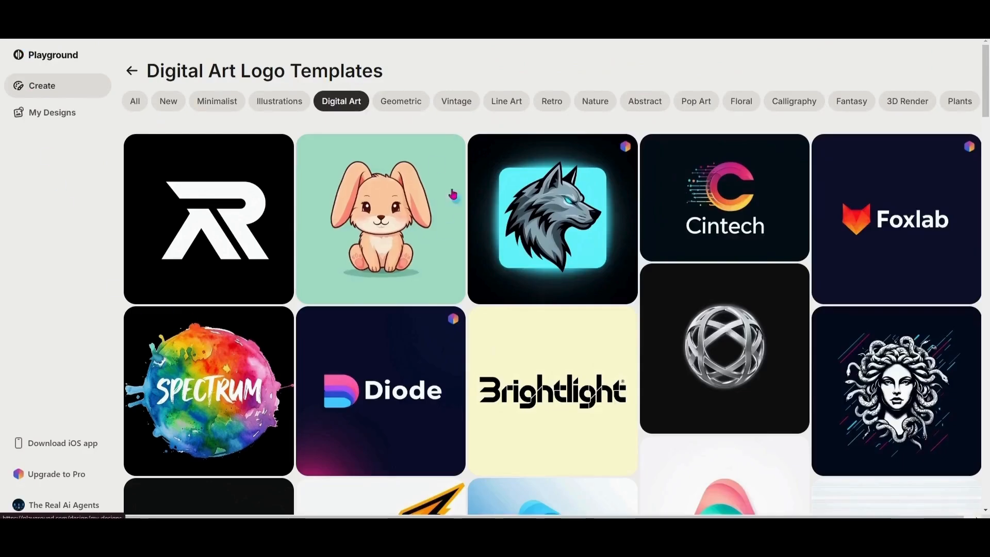
pyautogui.click(408, 108)
pyautogui.click(447, 105)
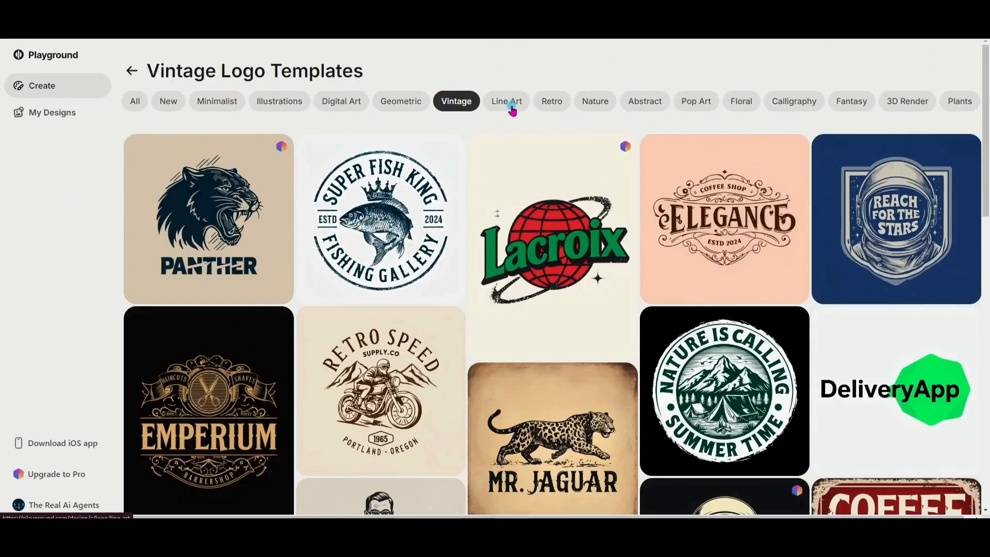
pyautogui.click(510, 106)
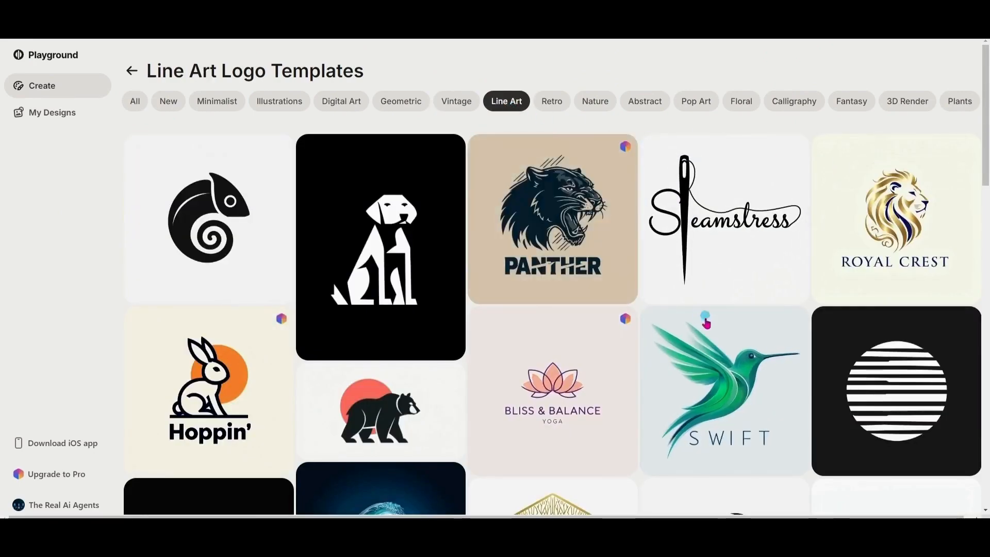
pyautogui.click(454, 103)
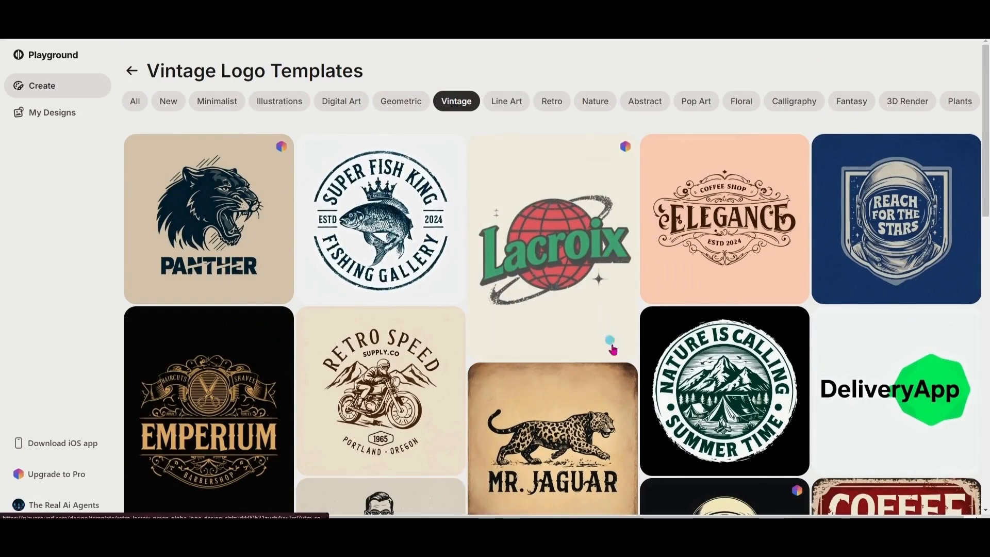
pyautogui.scroll(-6, 598, 343)
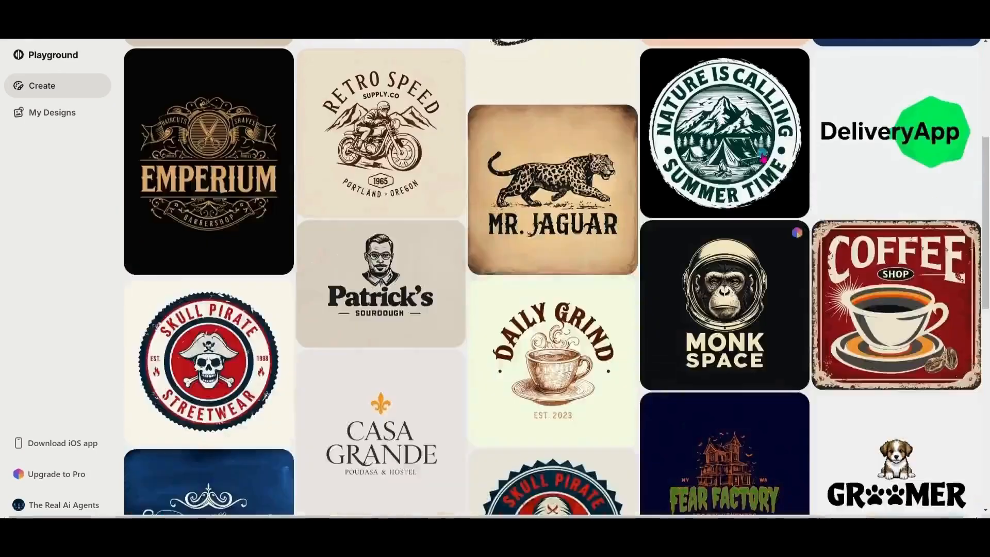
pyautogui.click(725, 113)
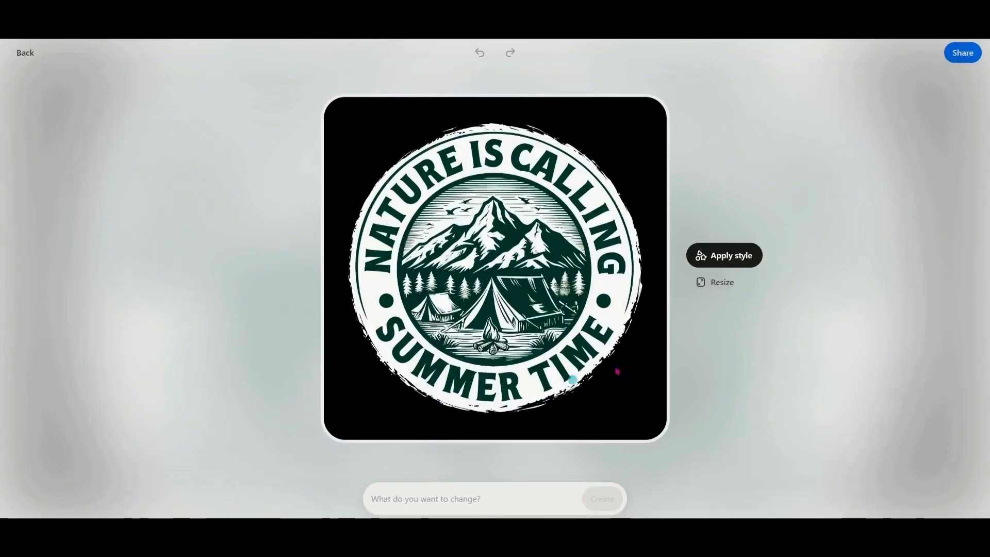
# Generate a new version of the badge with the prompt "Change the text to A night under the full moon".
pyautogui.click(467, 502)
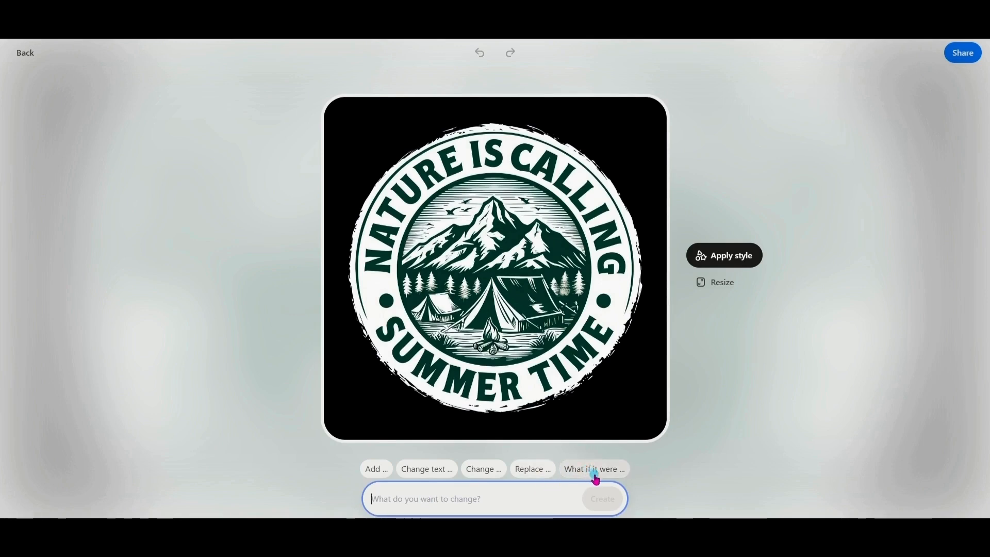
pyautogui.click(438, 470)
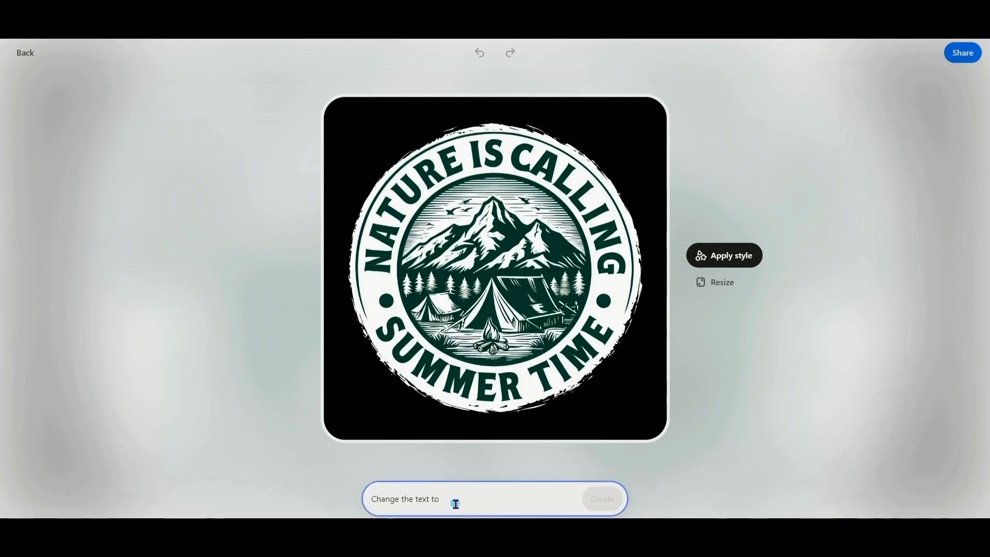
pyautogui.write('A night under the full moon')
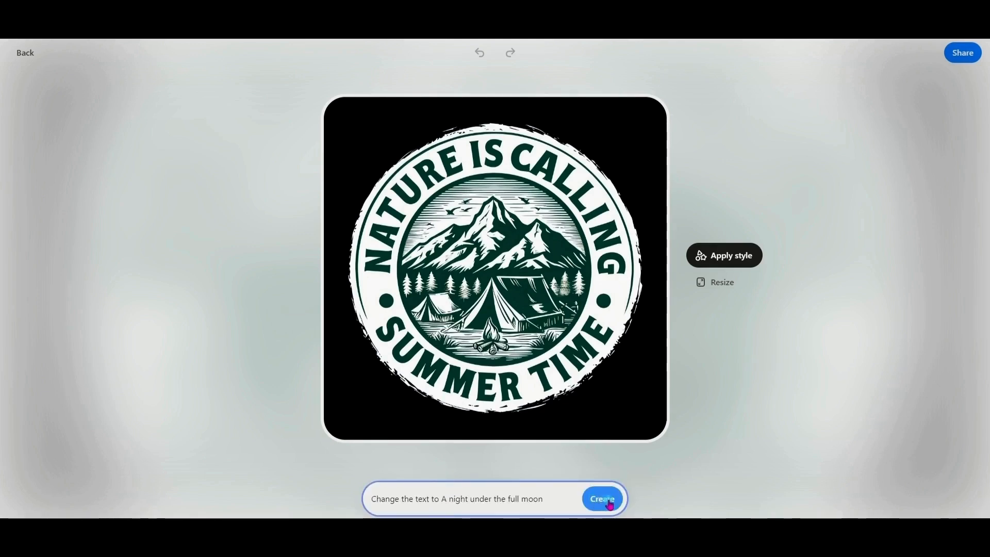
pyautogui.click(610, 504)
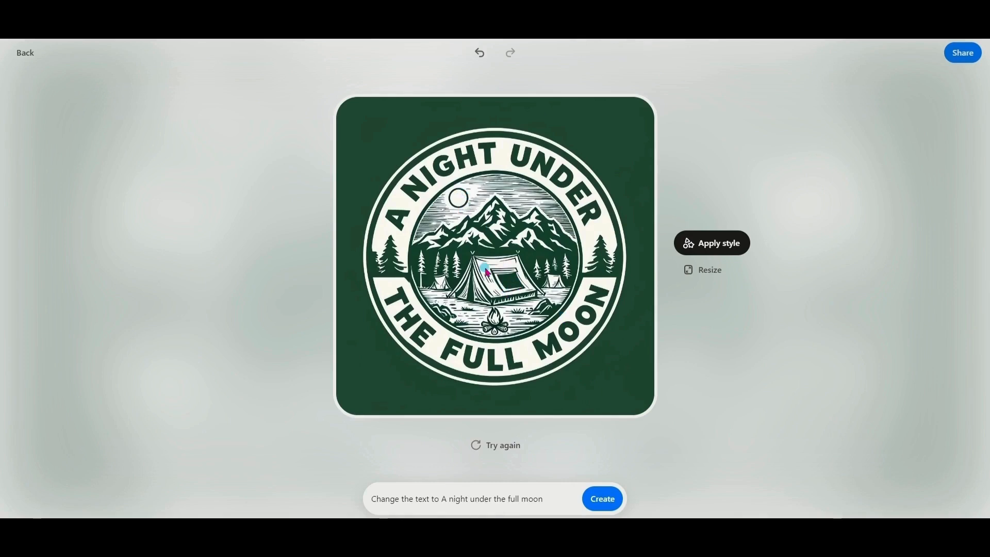
# Replace the prompt with "Replace the tent with a cauldron" and generate the new badge.
pyautogui.click(553, 495)
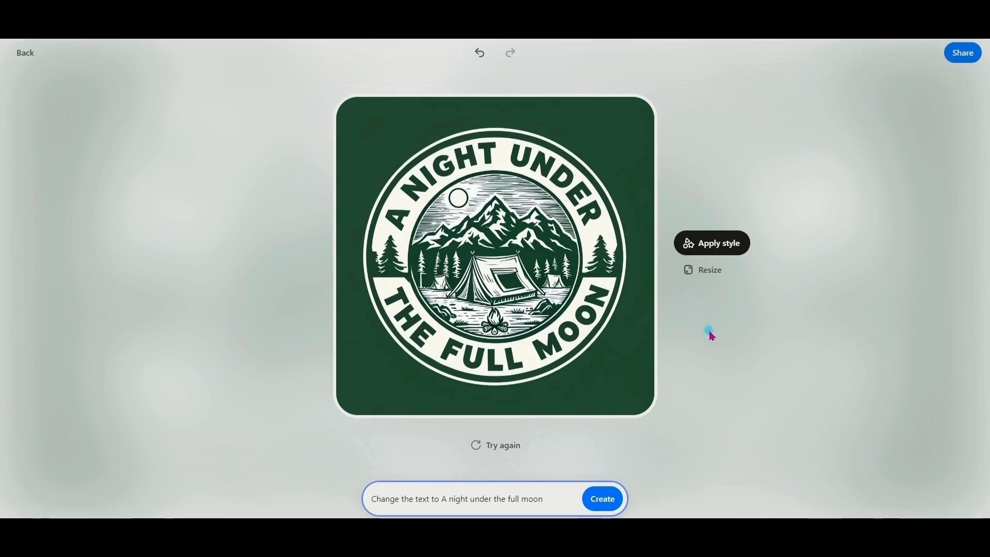
pyautogui.hotkey('ctrl', 'a')
pyautogui.press('BackSpace')
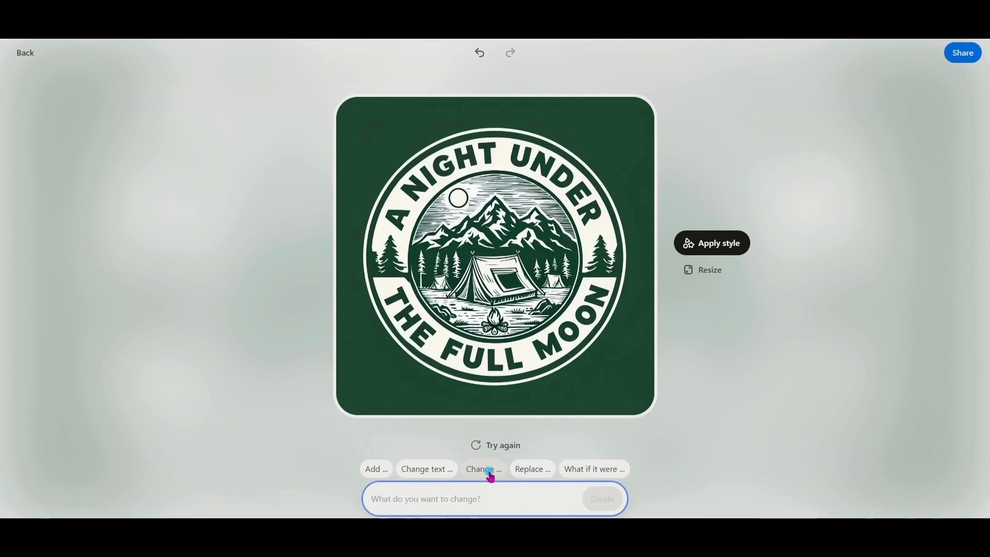
pyautogui.click(540, 471)
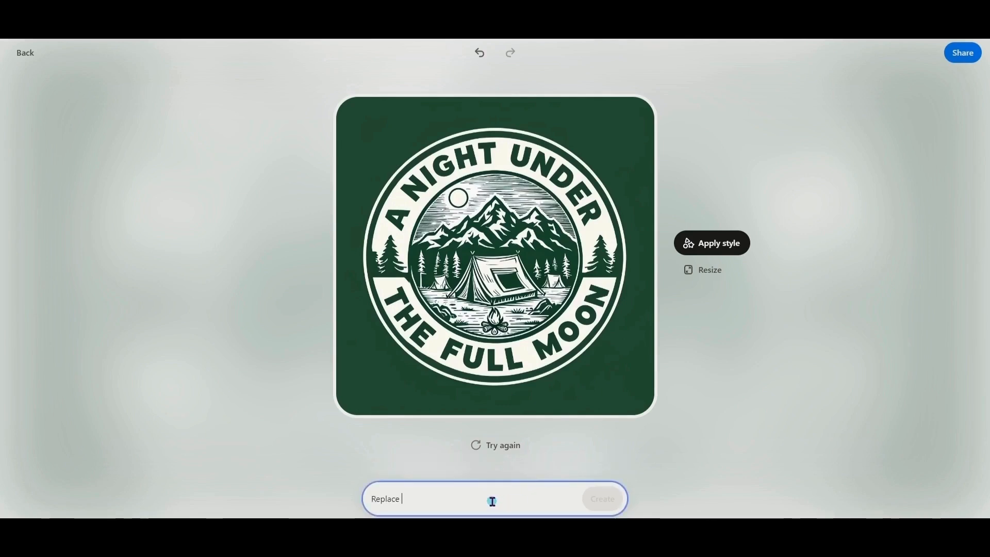
pyautogui.write('the tent with a cauldron')
pyautogui.click(600, 500)
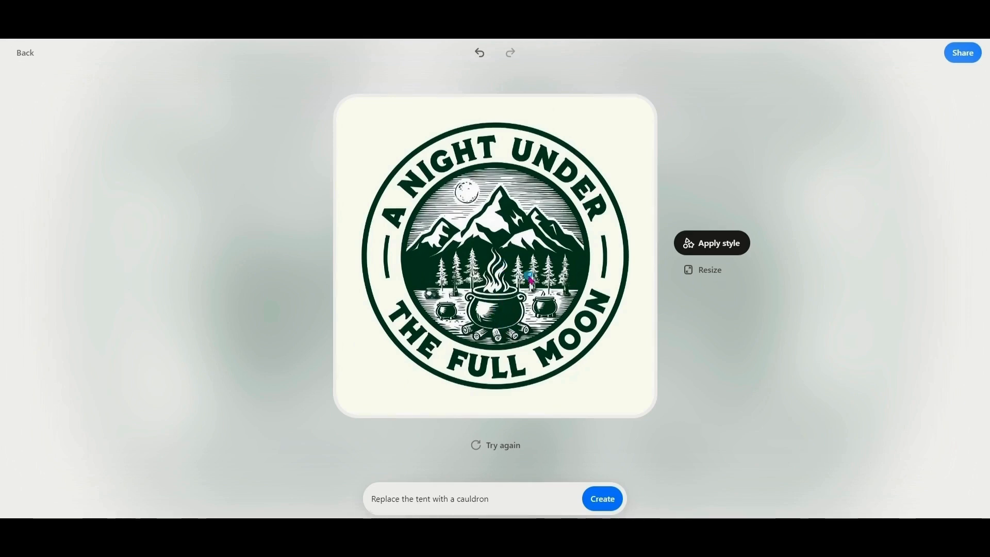
# Look through the whole list of styles available for the cauldron badge without applying one.
pyautogui.click(718, 243)
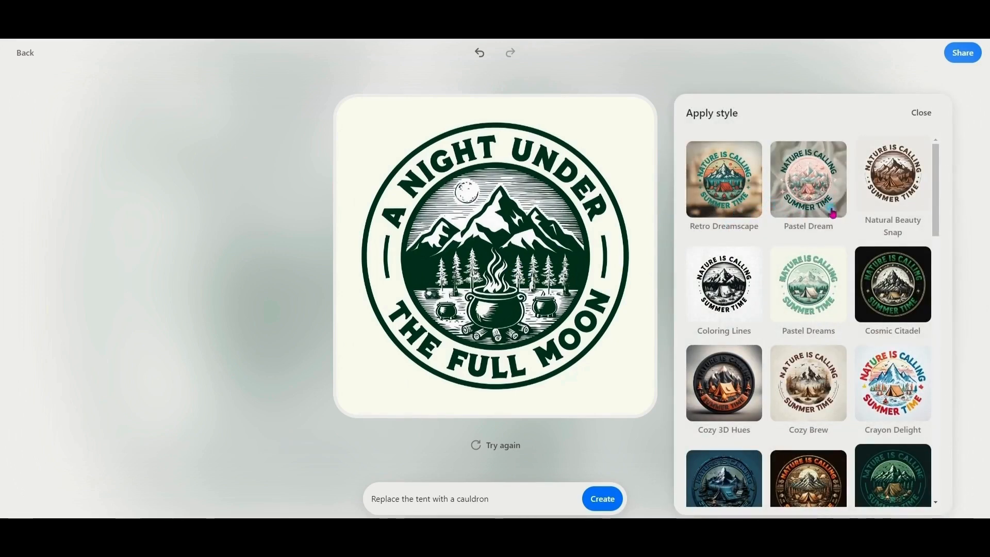
pyautogui.scroll(-3, 900, 252)
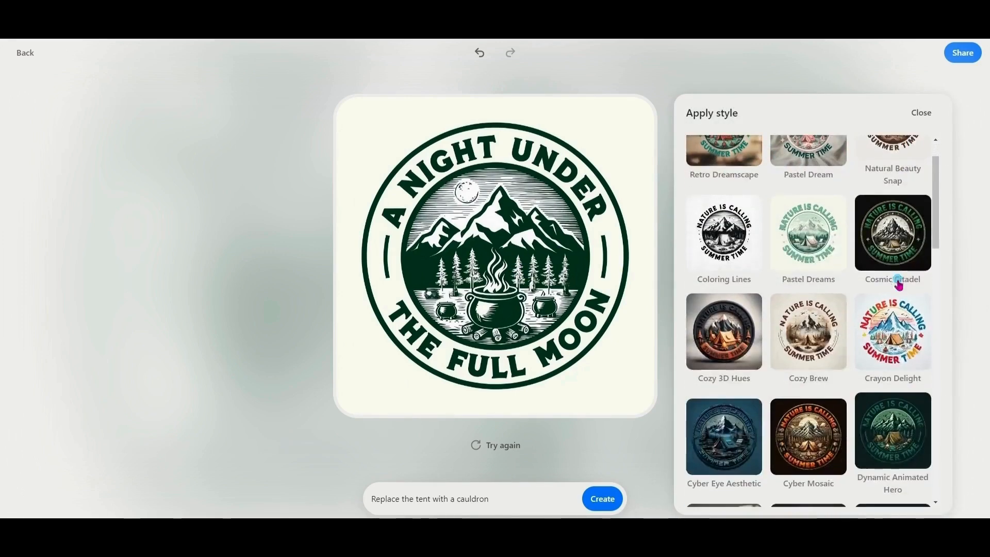
pyautogui.scroll(-6, 905, 304)
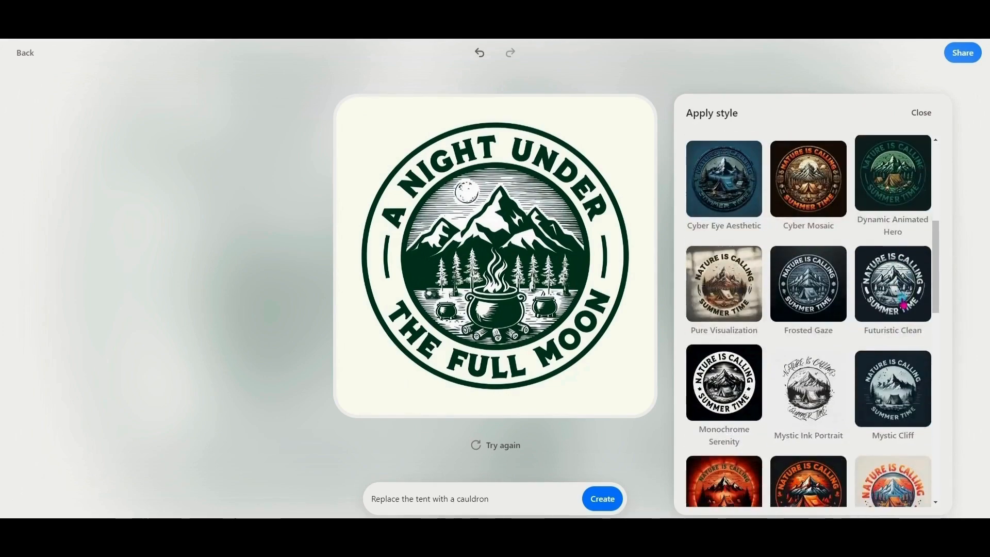
pyautogui.scroll(-10, 900, 308)
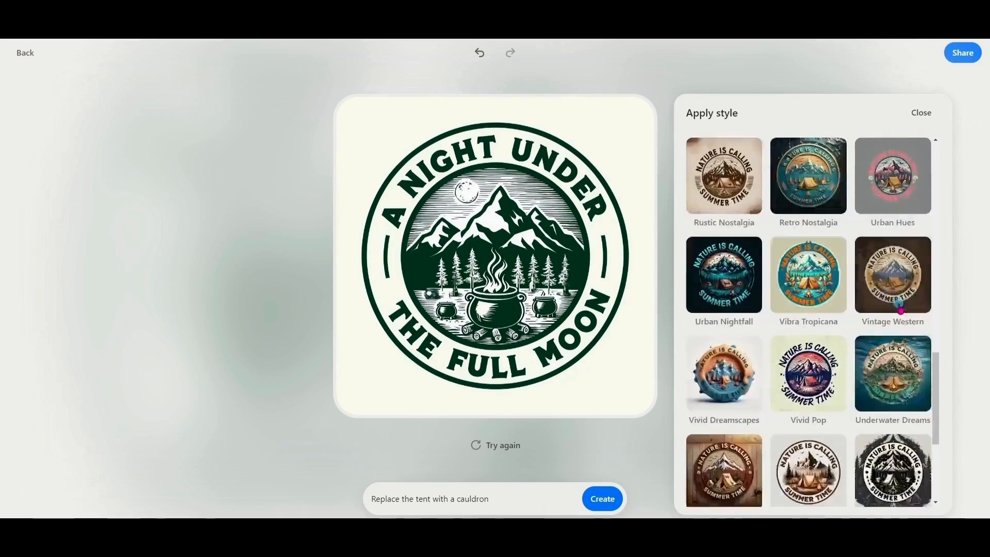
pyautogui.scroll(-2, 900, 309)
pyautogui.scroll(9, 808, 395)
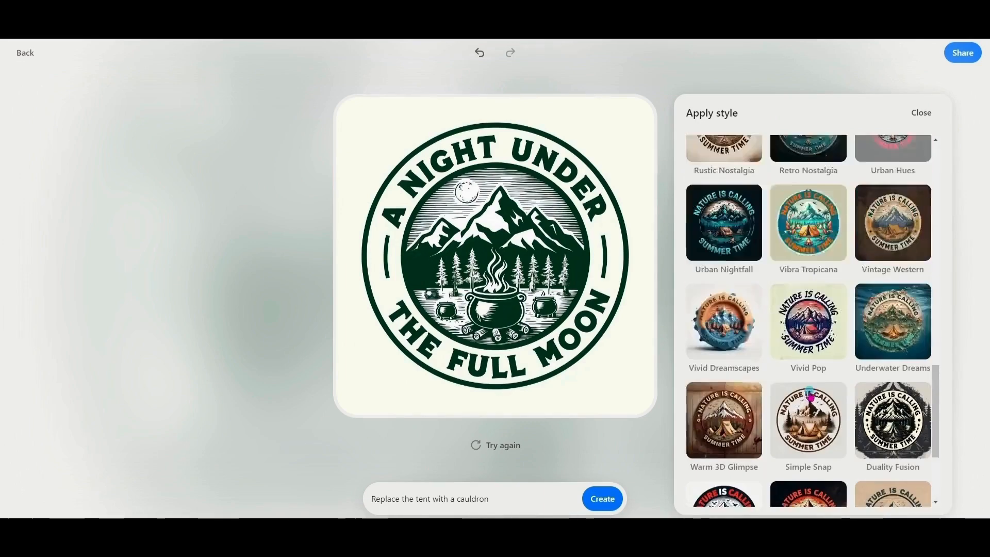
pyautogui.scroll(15, 808, 395)
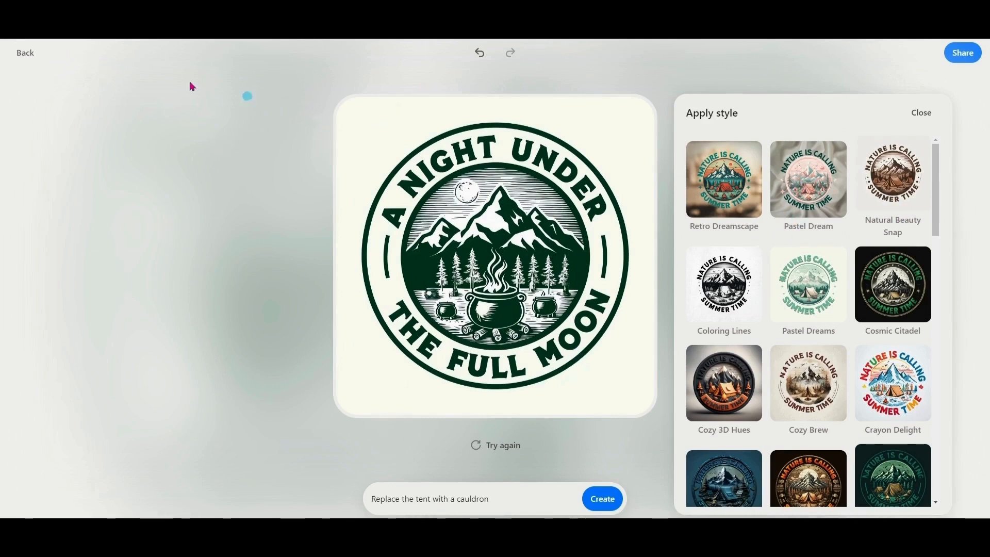
# Leave the badge and the logo templates, and open the T-shirt templates.
pyautogui.click(24, 53)
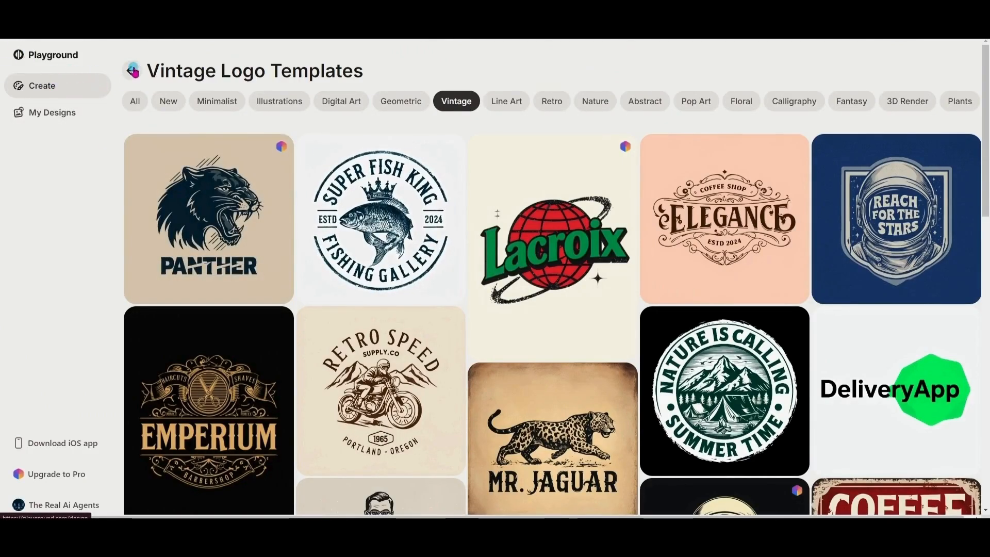
pyautogui.click(131, 70)
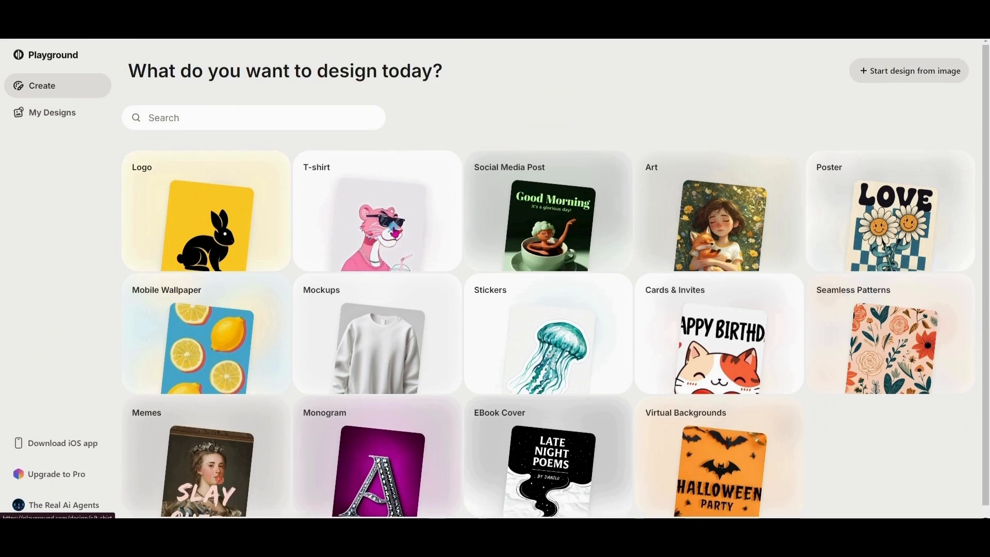
pyautogui.click(395, 229)
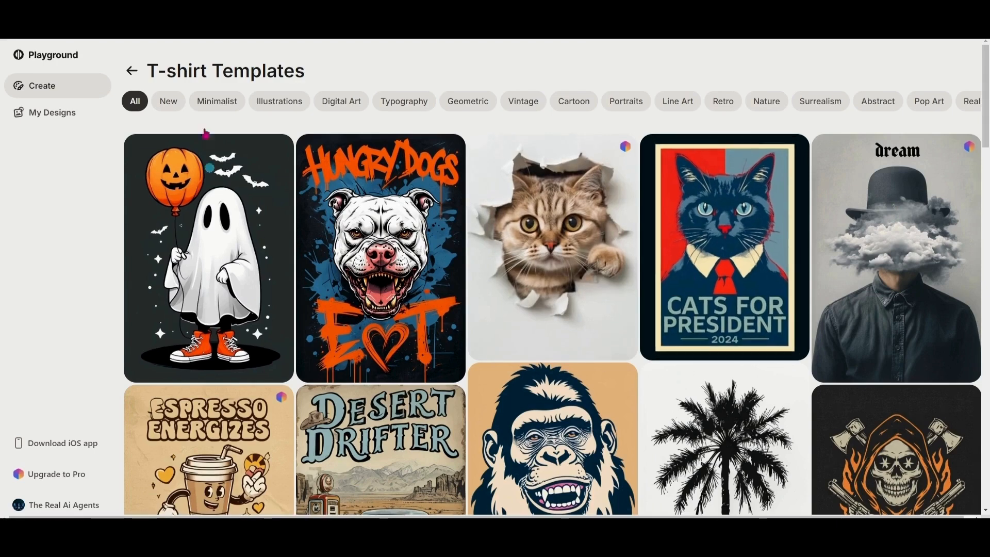
# Look through the T-shirt template categories from New and Minimalist to Typography, Geometric and Vintage.
pyautogui.click(165, 101)
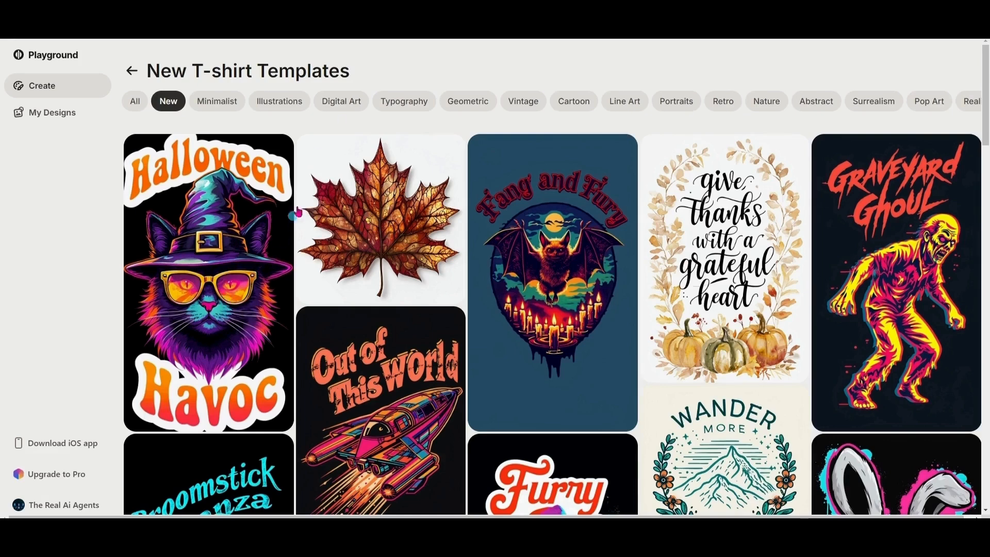
pyautogui.click(216, 104)
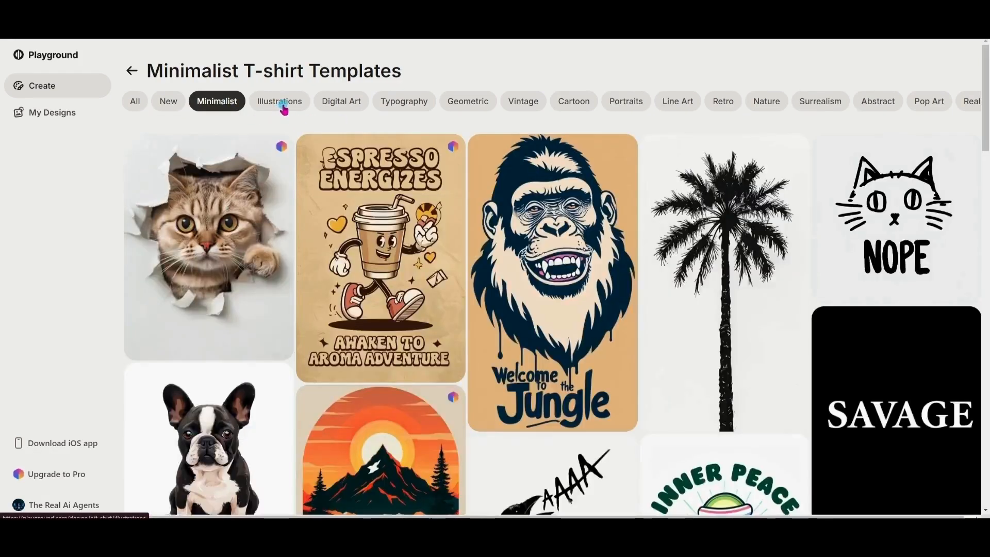
pyautogui.click(282, 105)
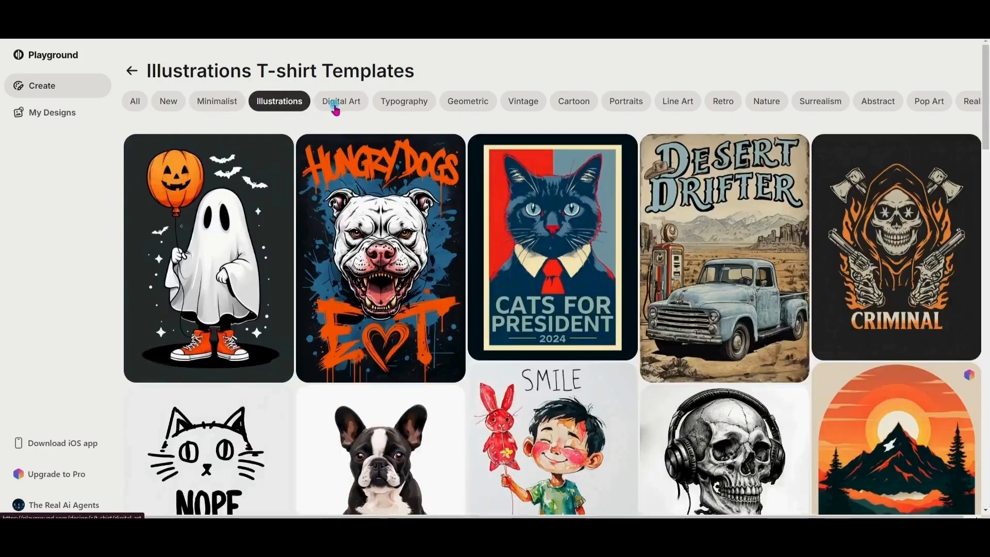
pyautogui.click(340, 107)
pyautogui.click(421, 110)
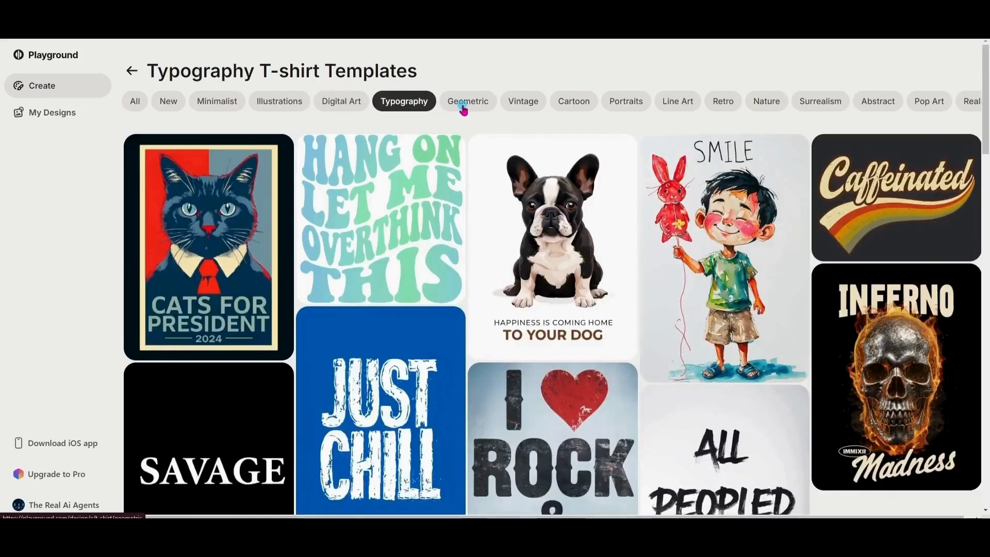
pyautogui.click(484, 110)
pyautogui.click(525, 109)
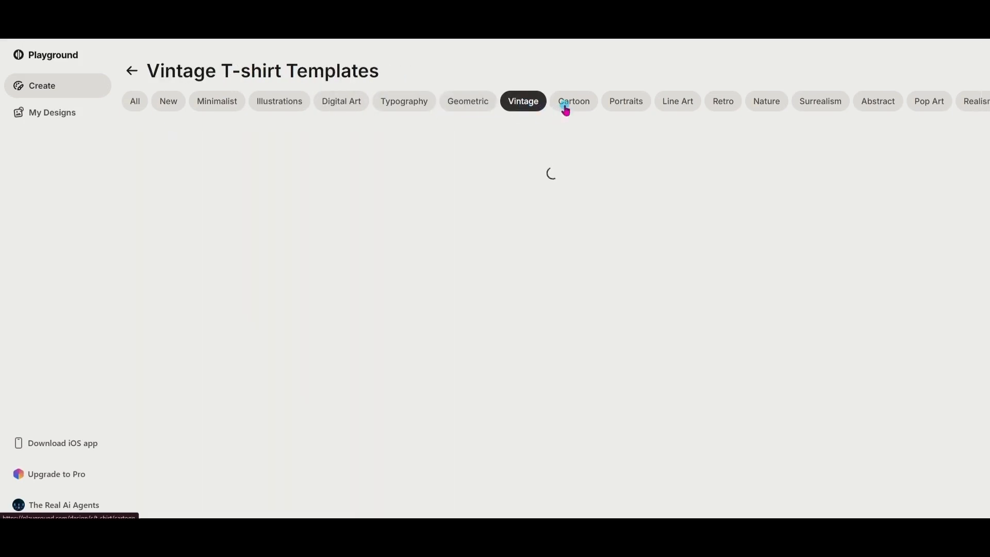
# Browse the Cartoon T-shirt templates and open the "Creep It Real" skateboarding ghost design.
pyautogui.click(573, 109)
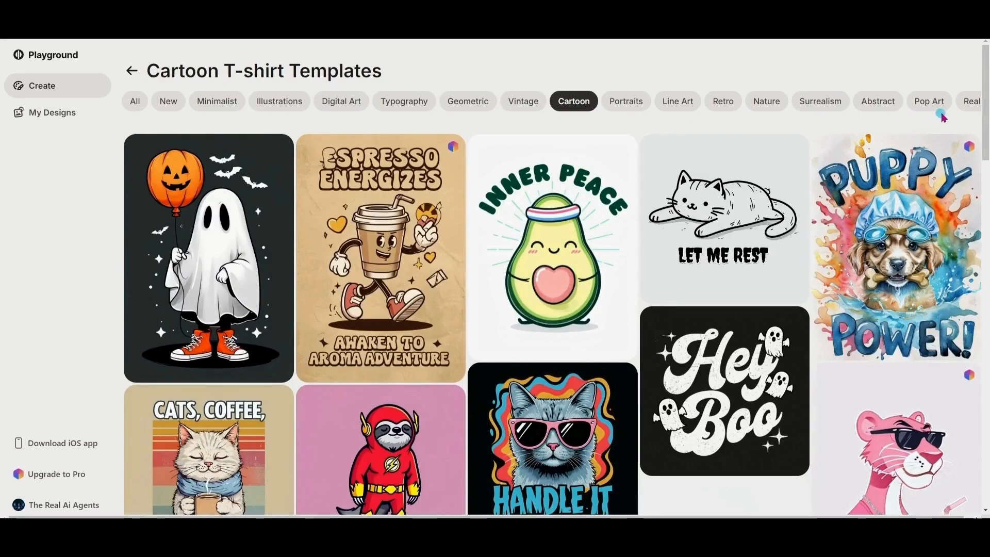
pyautogui.scroll(-8, 895, 350)
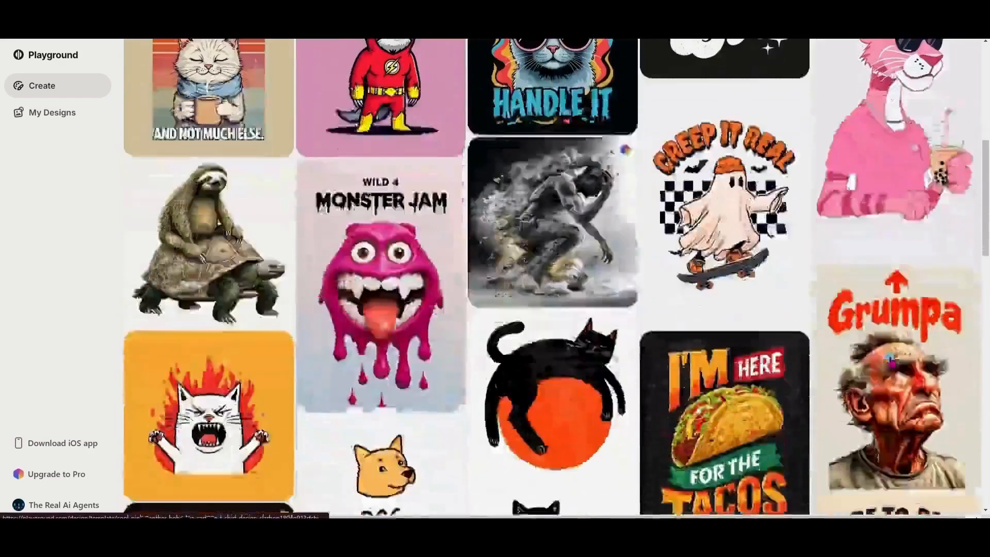
pyautogui.scroll(4, 887, 361)
pyautogui.scroll(4, 887, 361)
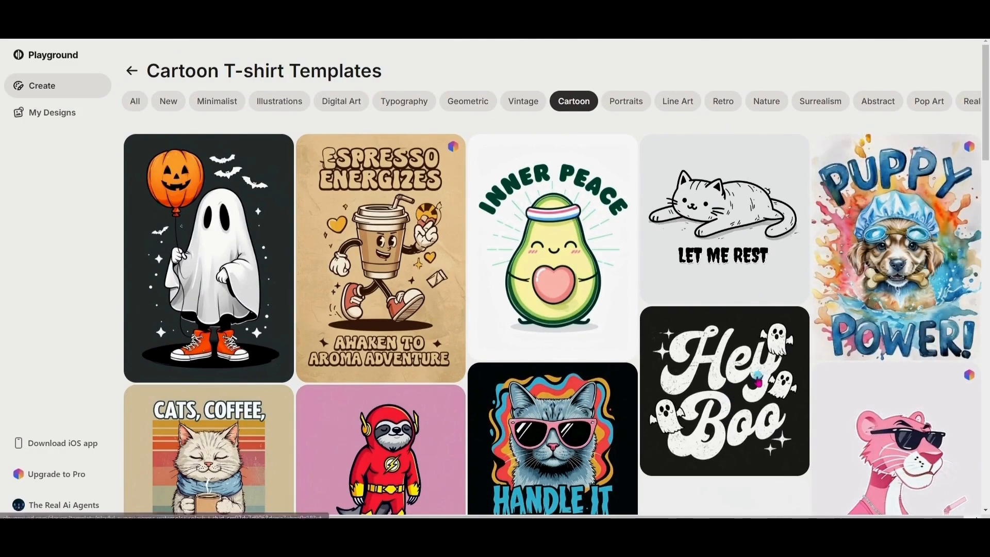
pyautogui.click(734, 254)
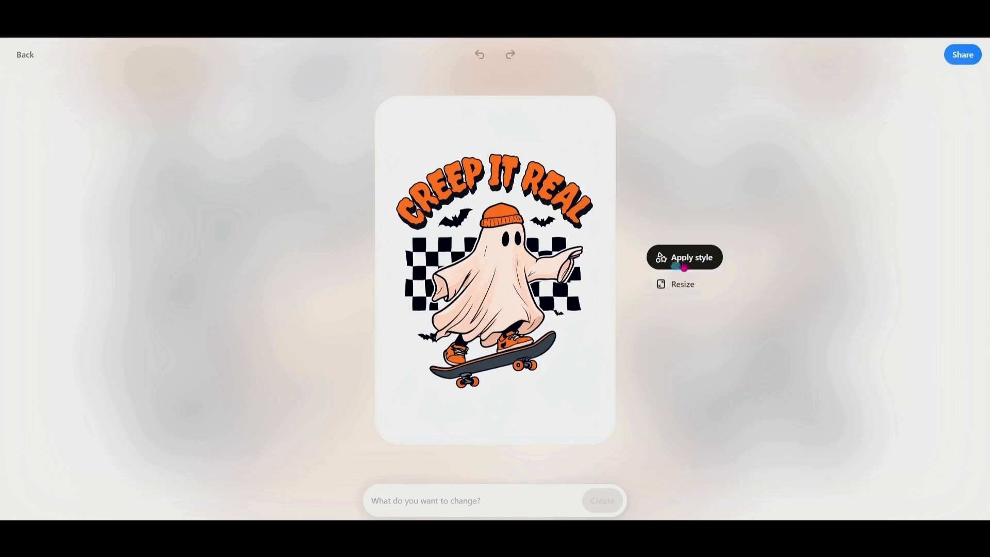
# Edit the skateboarding ghost design with the prompts "remove the bats" and "change the orange to lime green".
pyautogui.click(439, 501)
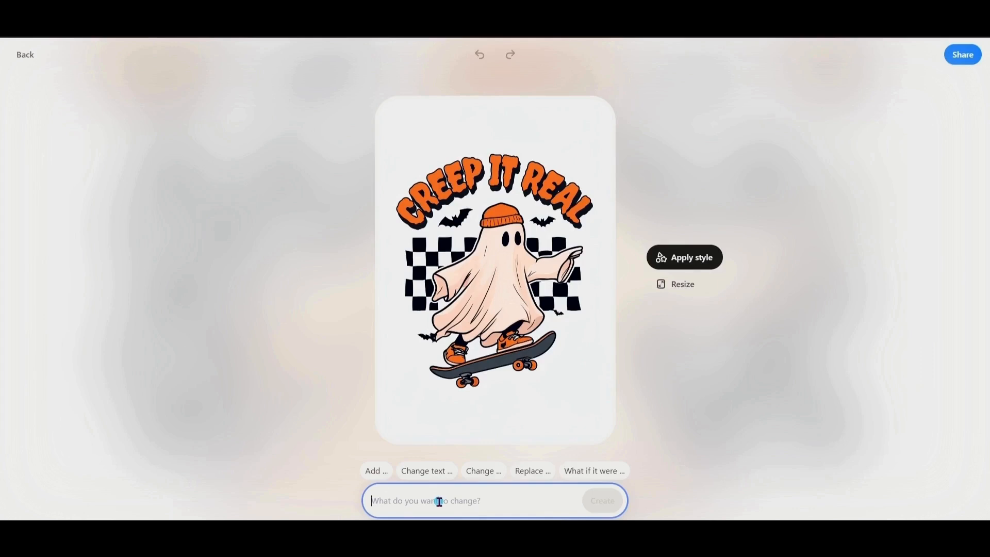
pyautogui.write('remove the bats')
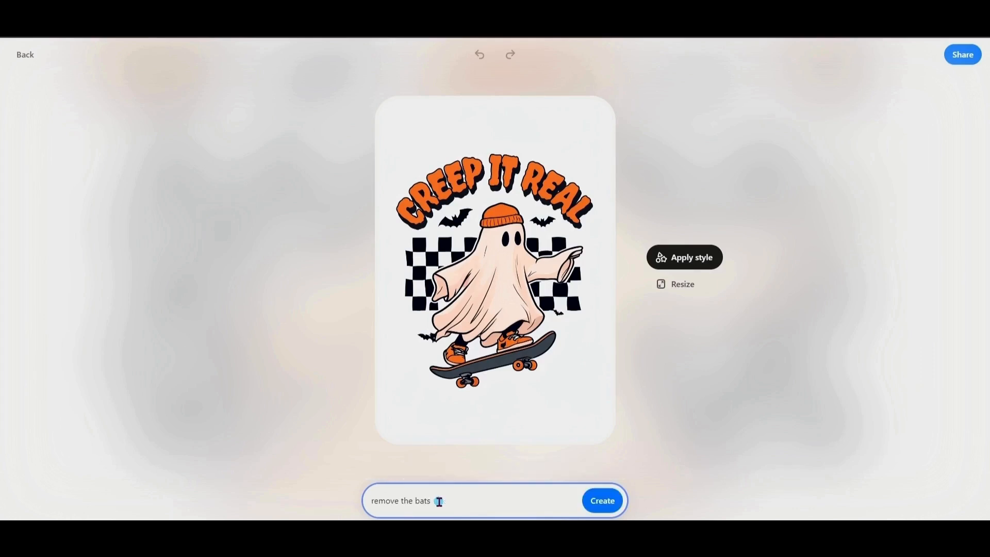
pyautogui.click(605, 502)
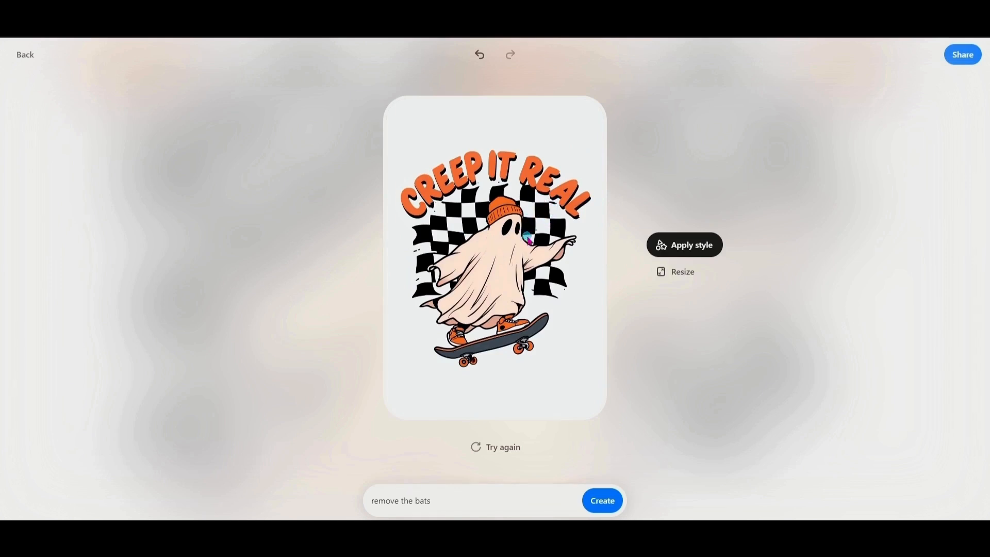
pyautogui.moveTo(449, 498); pyautogui.dragTo(316, 498)
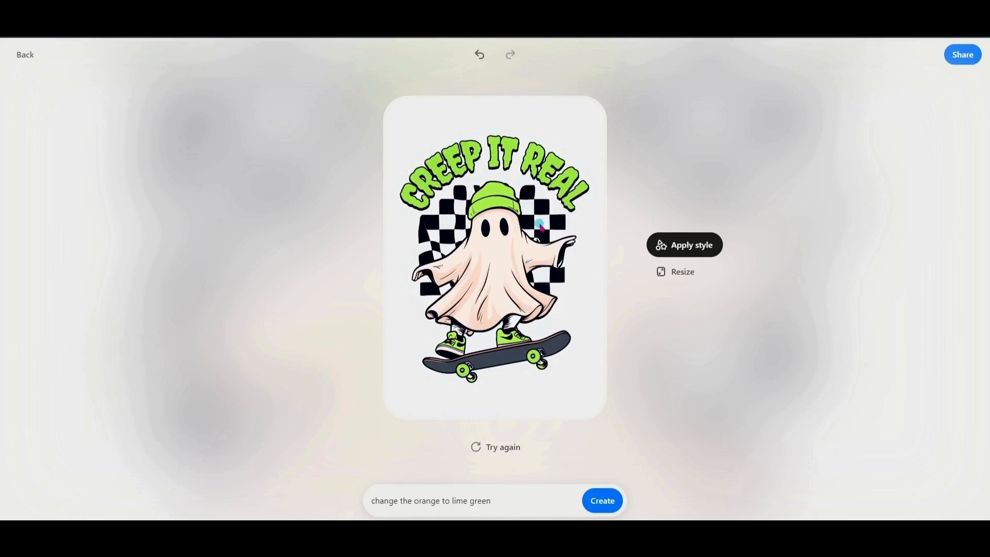
# Check the available styles without applying one, and download the lime green ghost design.
pyautogui.click(682, 245)
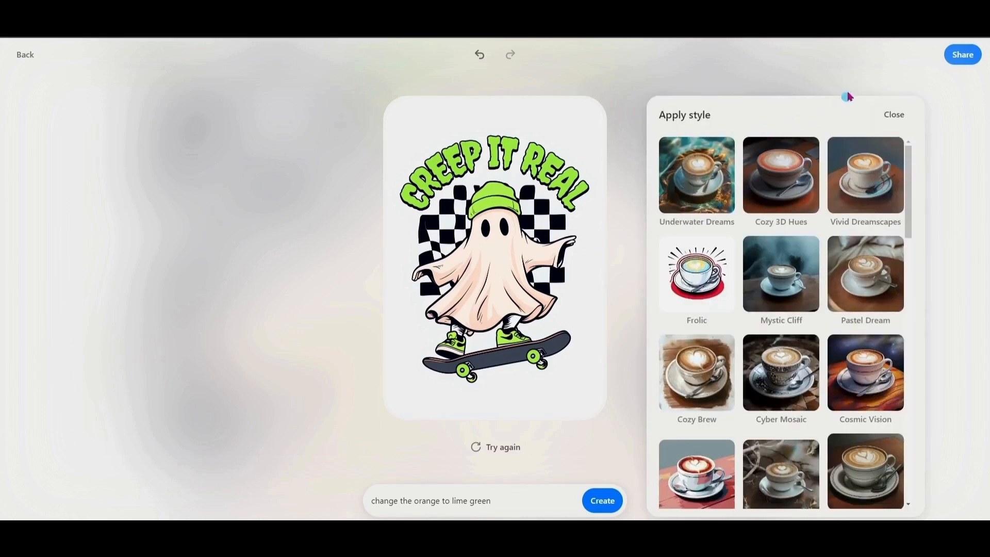
pyautogui.click(895, 116)
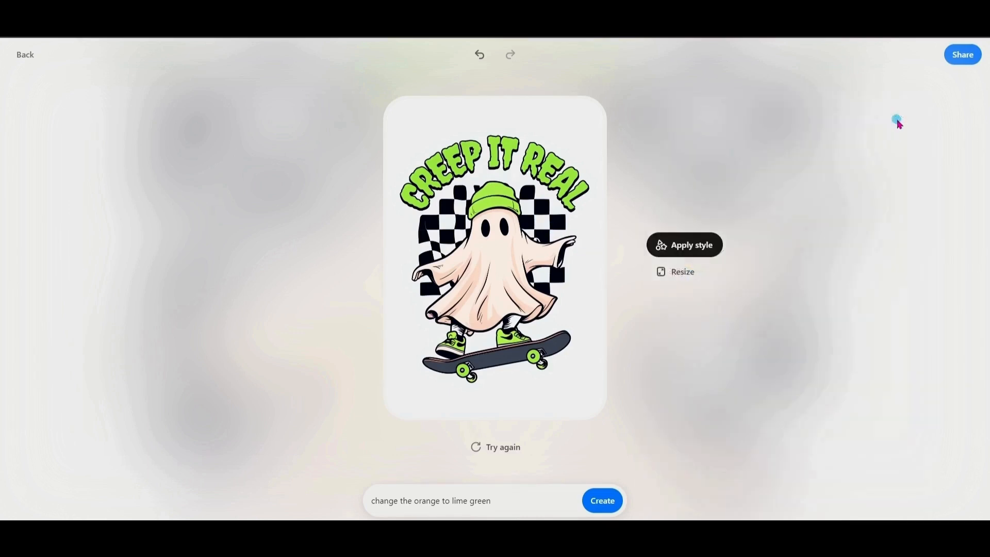
pyautogui.click(964, 61)
pyautogui.click(634, 268)
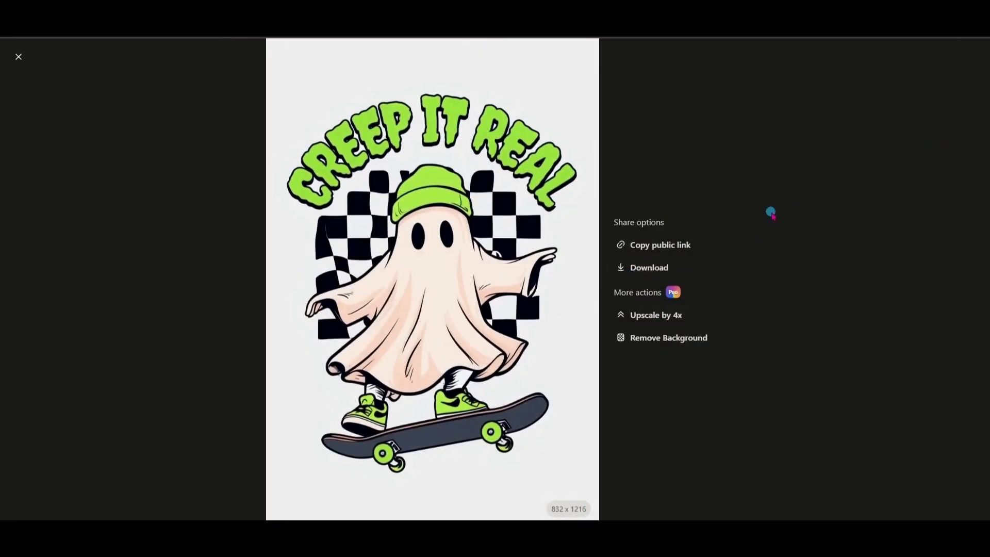
pyautogui.click(18, 57)
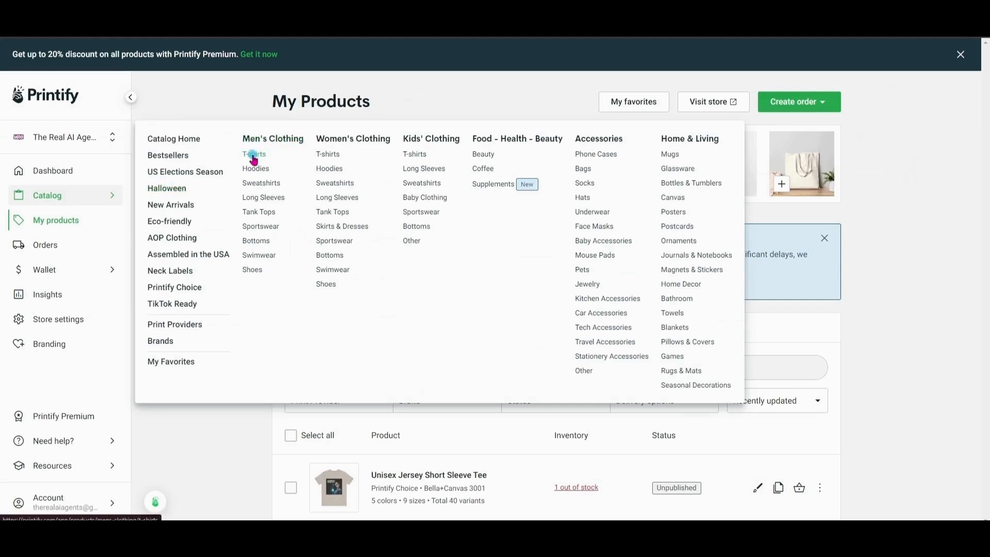
# Switch to Printify and start designing the Gildan Unisex Heavy Cotton Tee from the men's T-shirts.
pyautogui.click(254, 154)
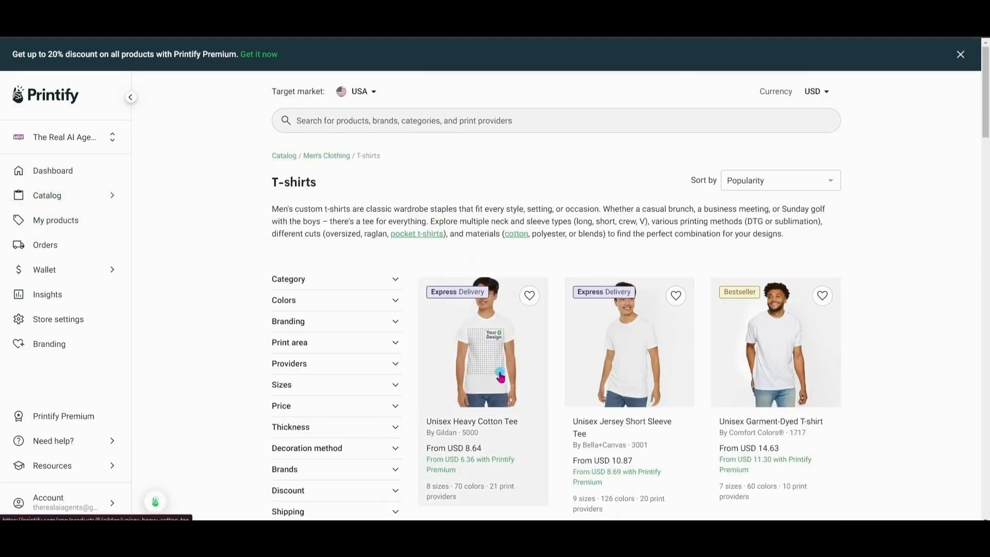
pyautogui.click(501, 377)
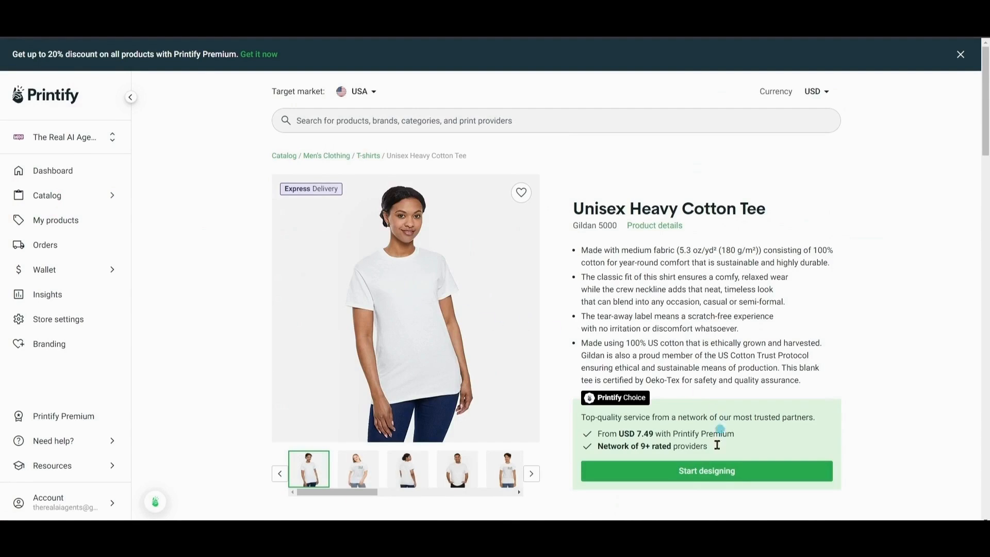
pyautogui.click(699, 467)
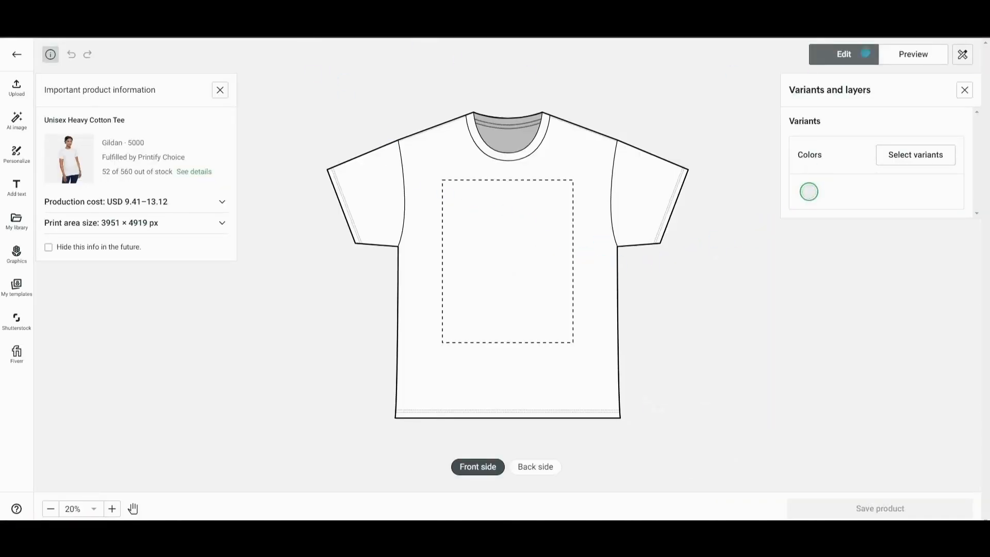
# Place the downloaded ghost image on the shirt's front print area, enlarge it to about 10.98 × 16.05 in and centre it horizontally.
pyautogui.moveTo(875, 81); pyautogui.dragTo(513, 268)
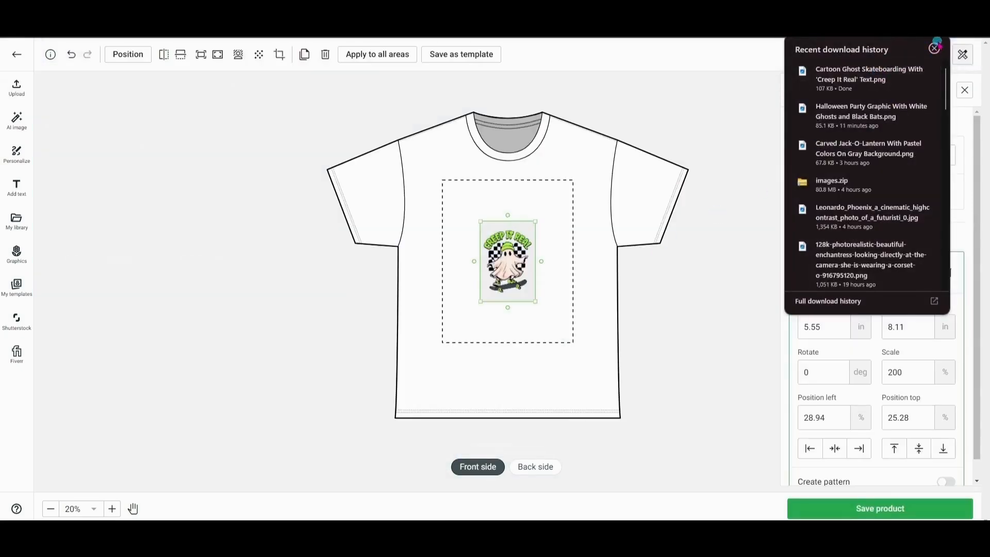
pyautogui.moveTo(481, 222); pyautogui.dragTo(447, 206)
pyautogui.moveTo(535, 302); pyautogui.dragTo(561, 341)
pyautogui.moveTo(533, 306); pyautogui.dragTo(531, 306)
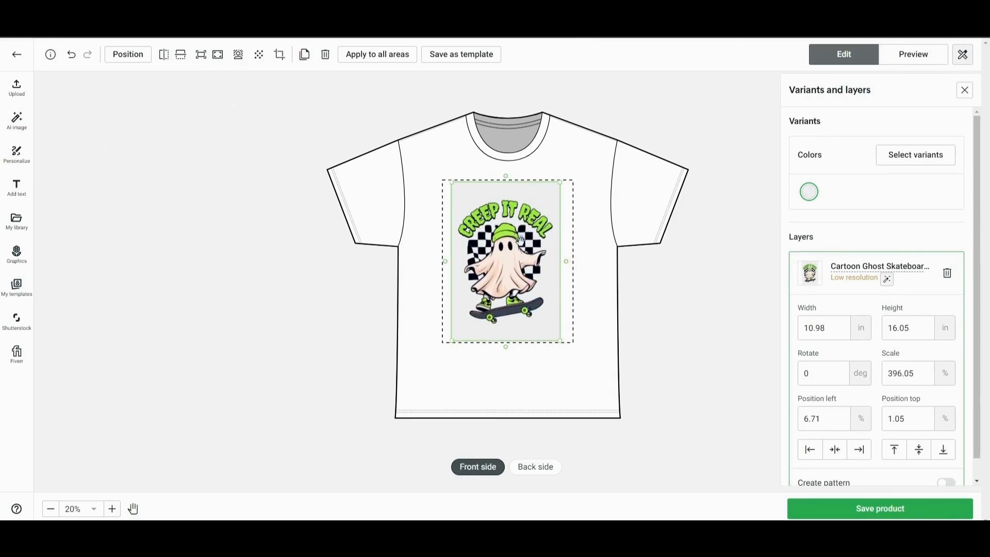
pyautogui.moveTo(891, 283)
pyautogui.moveTo(531, 269); pyautogui.dragTo(532, 269)
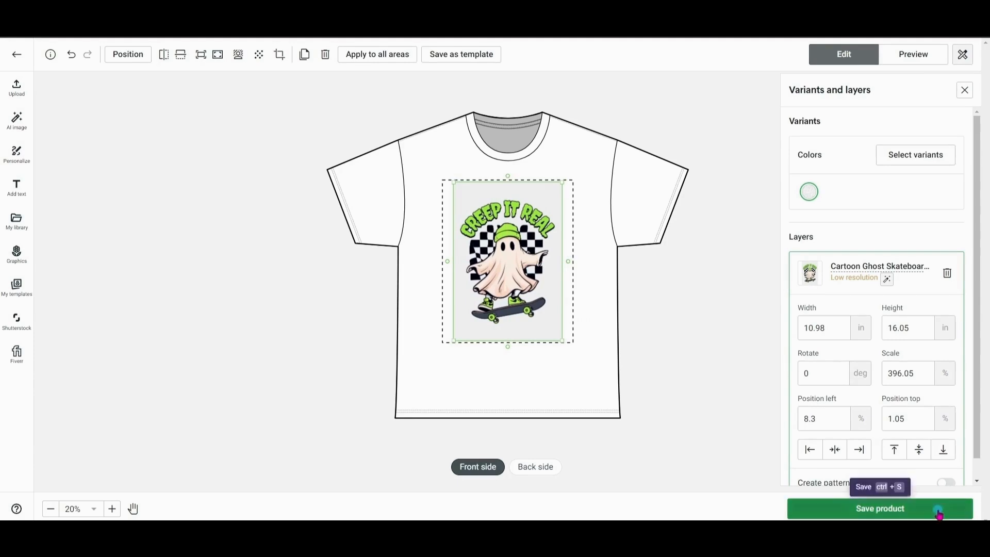
# Save the T-shirt product and inspect the enlarged front mockup for the image's background.
pyautogui.click(939, 513)
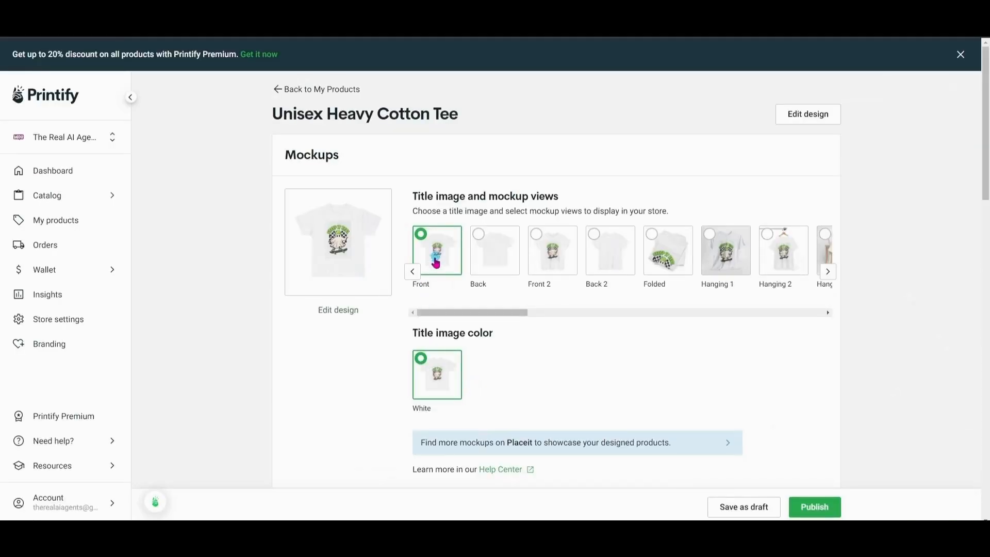
pyautogui.click(355, 253)
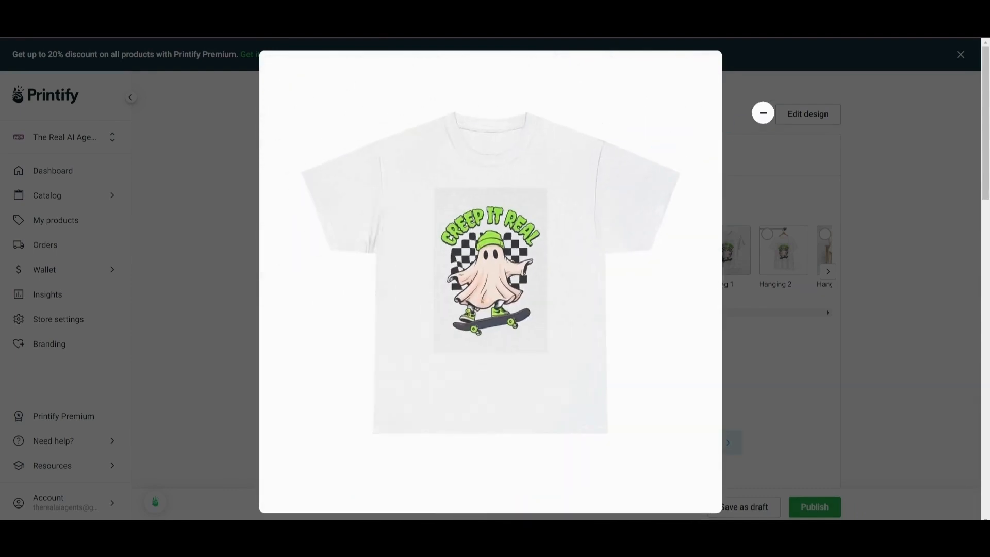
pyautogui.click(763, 113)
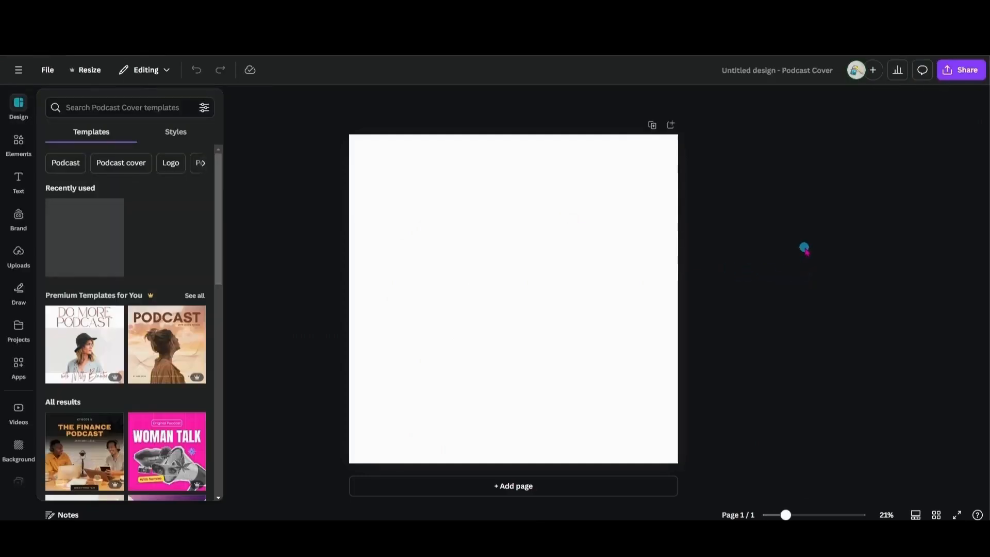
# Switch to the blank Canva design, insert the uploaded ghost image, enlarge it to fill the page height and remove its background.
pyautogui.click(18, 253)
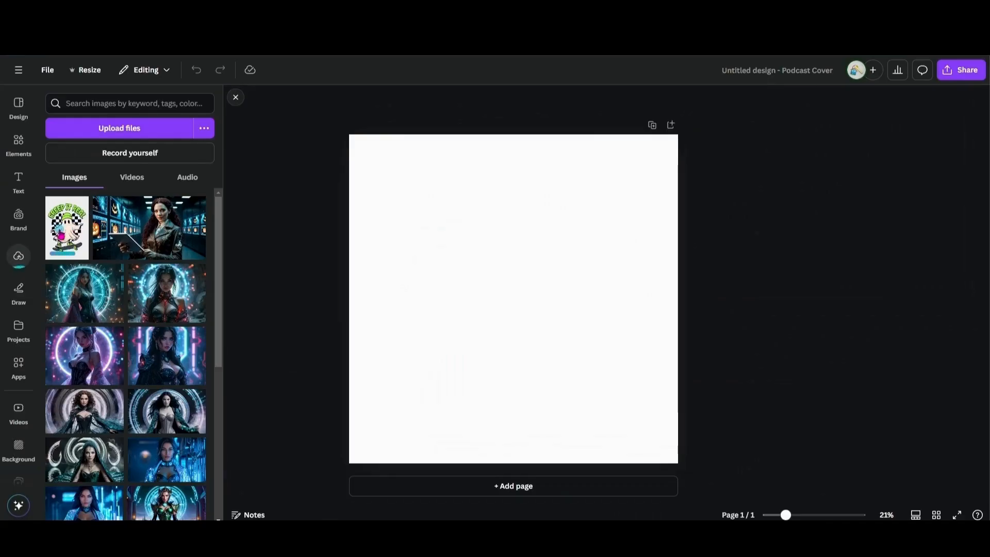
pyautogui.click(67, 227)
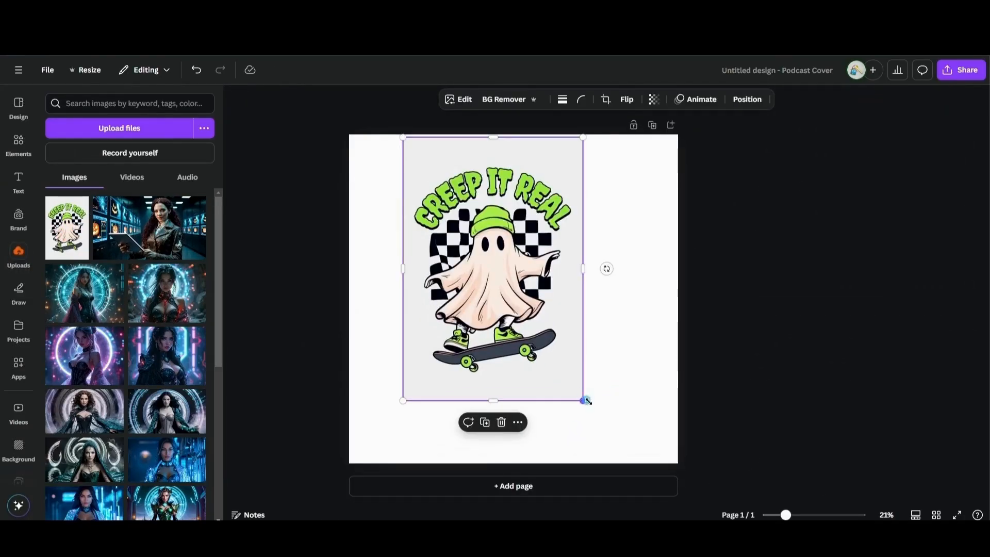
pyautogui.moveTo(583, 399); pyautogui.dragTo(642, 421)
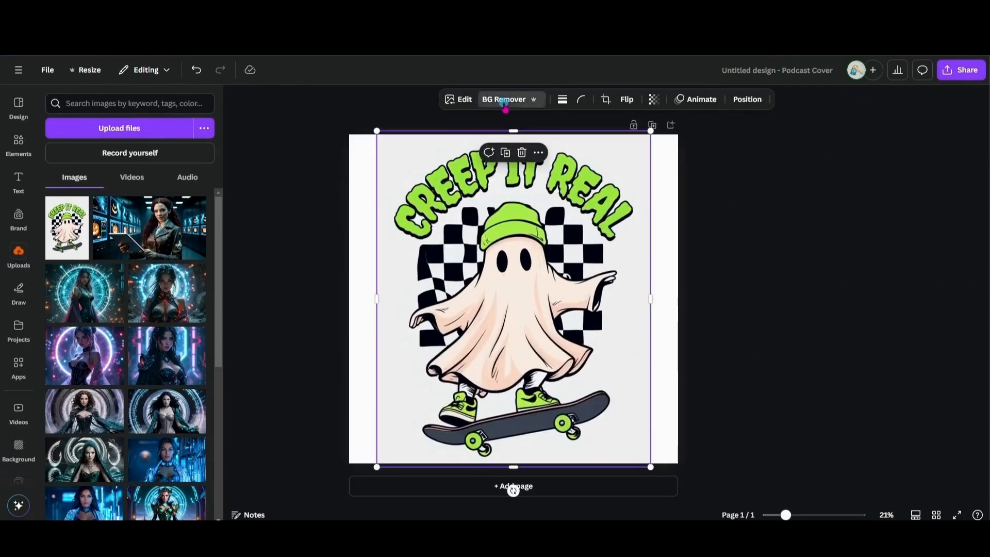
pyautogui.click(504, 99)
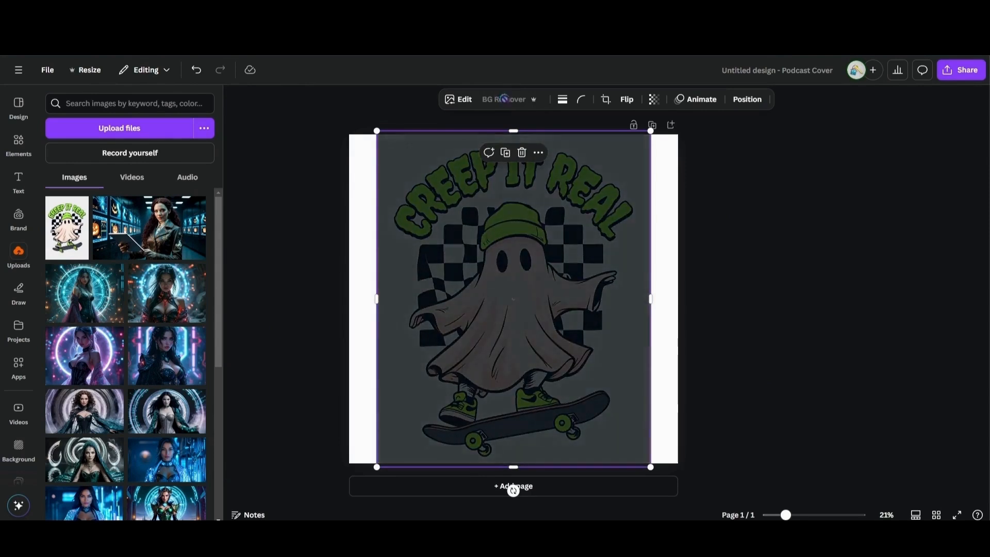
# Name the design "Halloween Tshirt design" and download it as a PNG with a transparent background at a larger size.
pyautogui.click(764, 68)
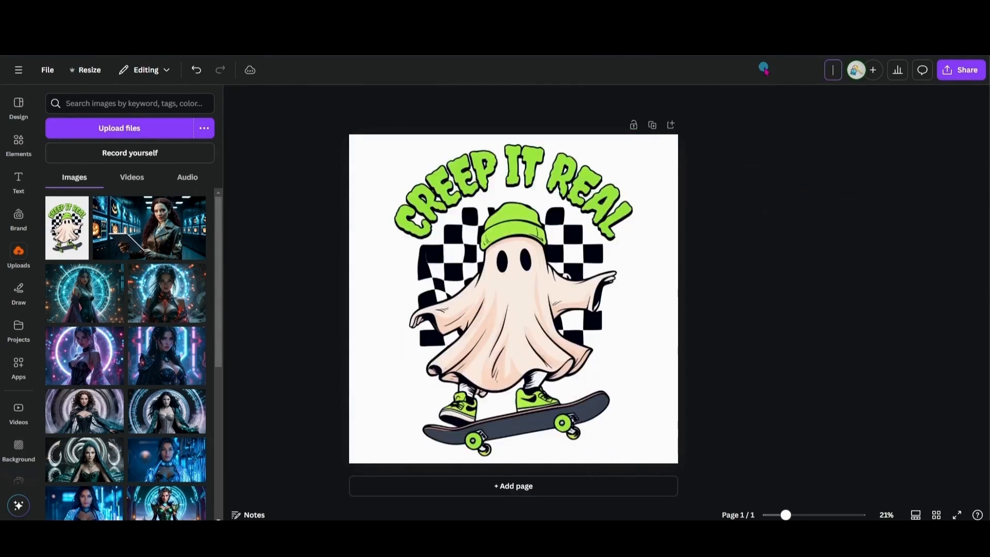
pyautogui.write('Halloween Tshirt design')
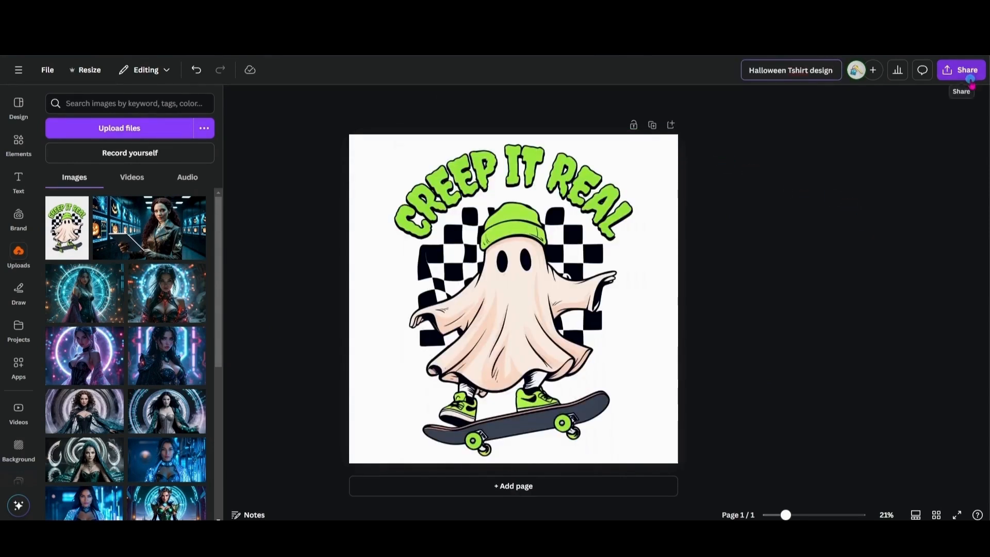
pyautogui.click(969, 76)
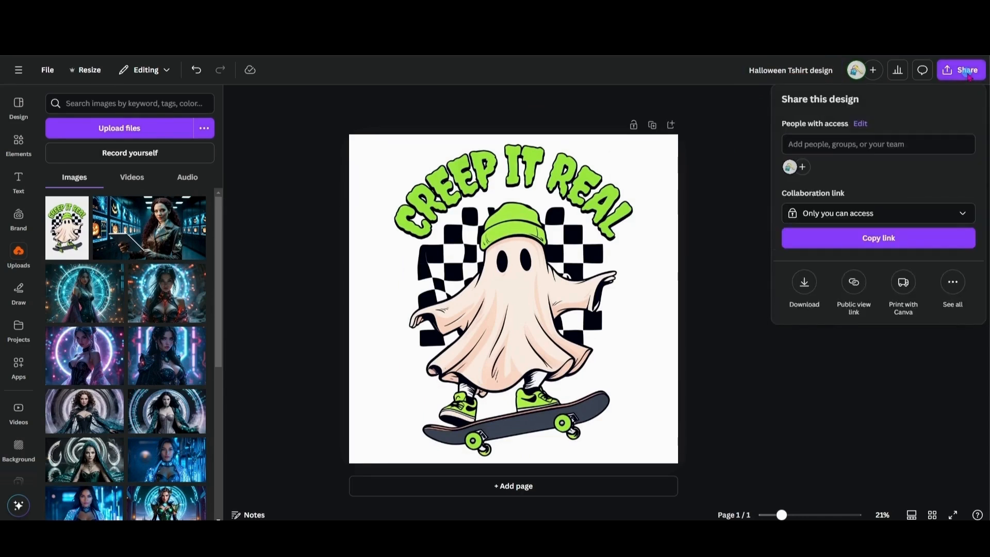
pyautogui.click(968, 76)
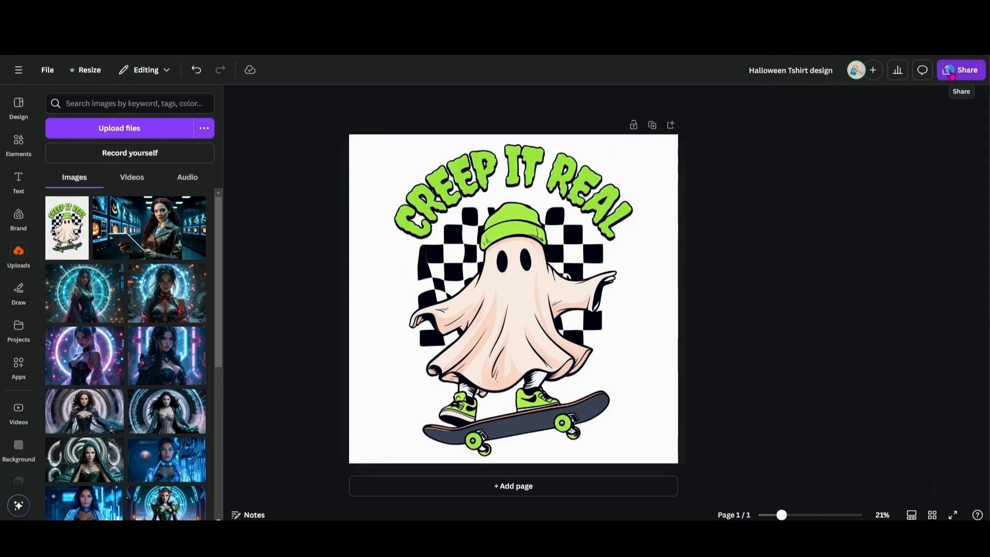
pyautogui.click(953, 74)
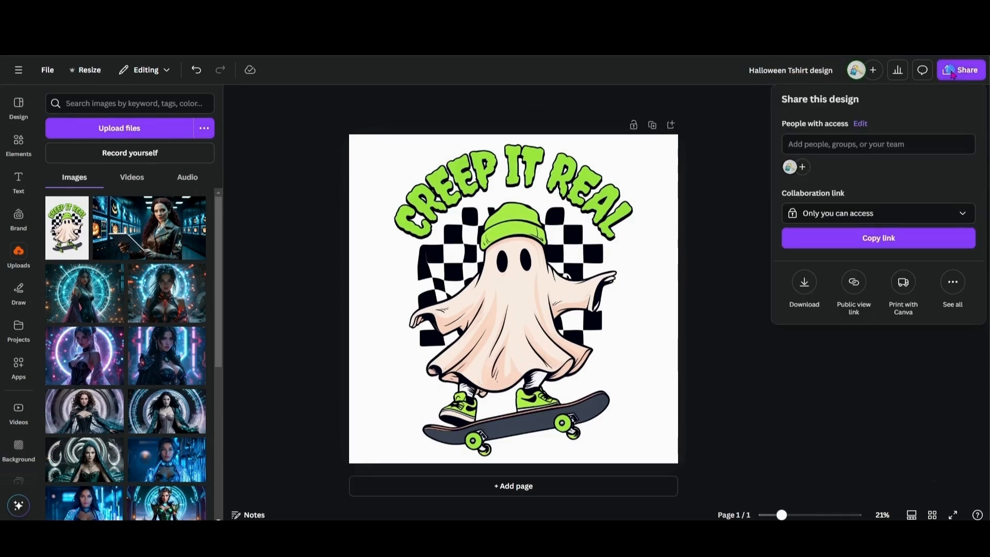
pyautogui.click(804, 281)
pyautogui.click(788, 252)
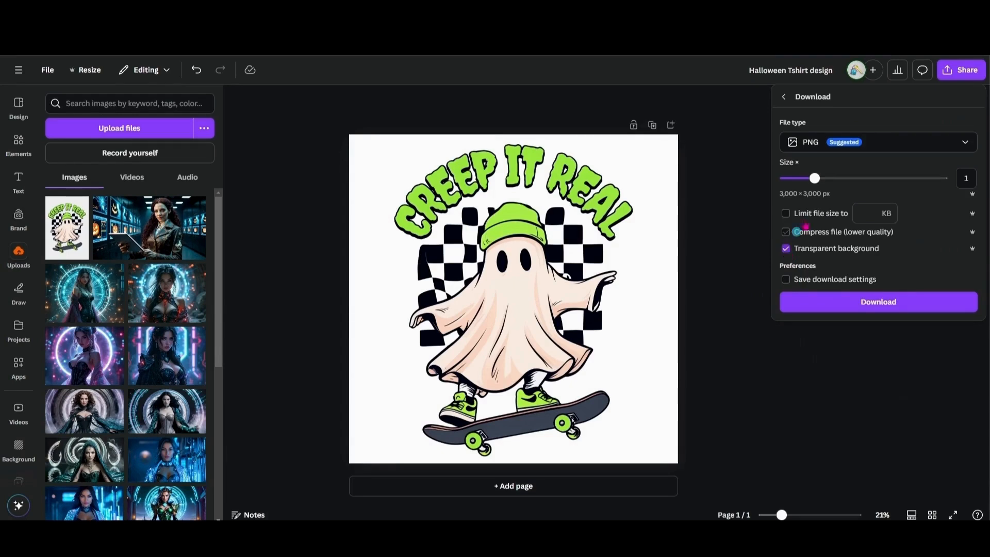
pyautogui.moveTo(814, 177); pyautogui.dragTo(846, 180)
pyautogui.click(882, 303)
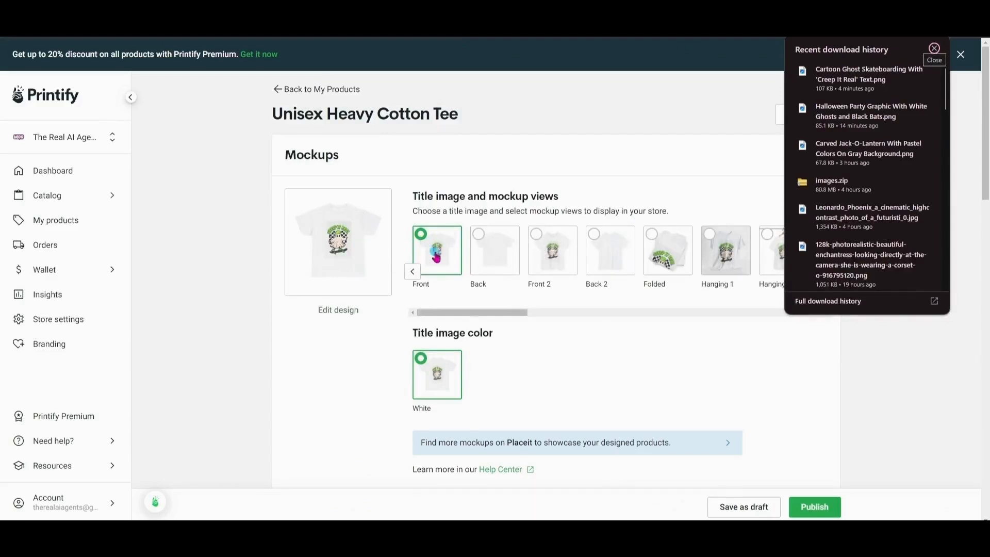
# Return to Printify, reopen the tee's design and replace the low-resolution ghost layer with the transparent "Halloween Tshirt design" image.
pyautogui.click(436, 257)
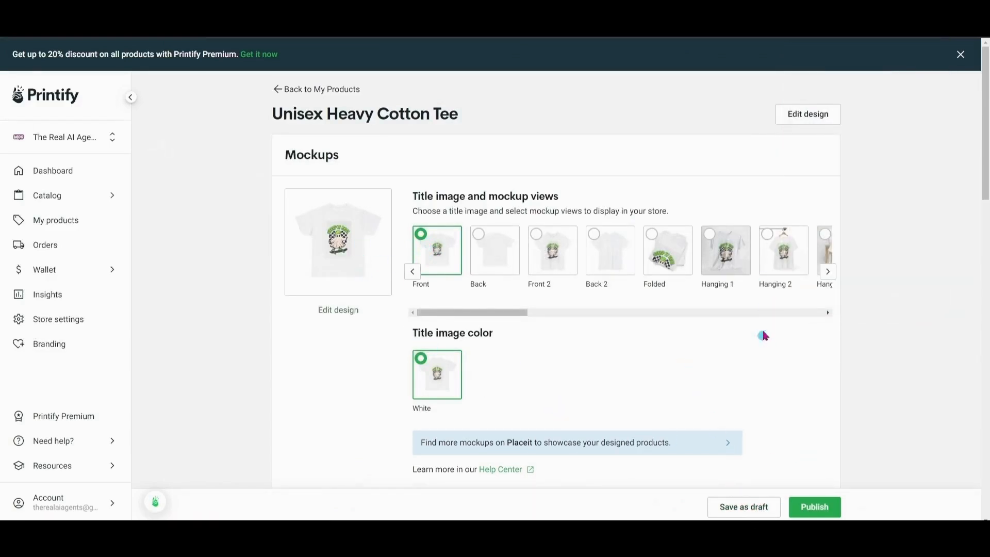
pyautogui.click(827, 116)
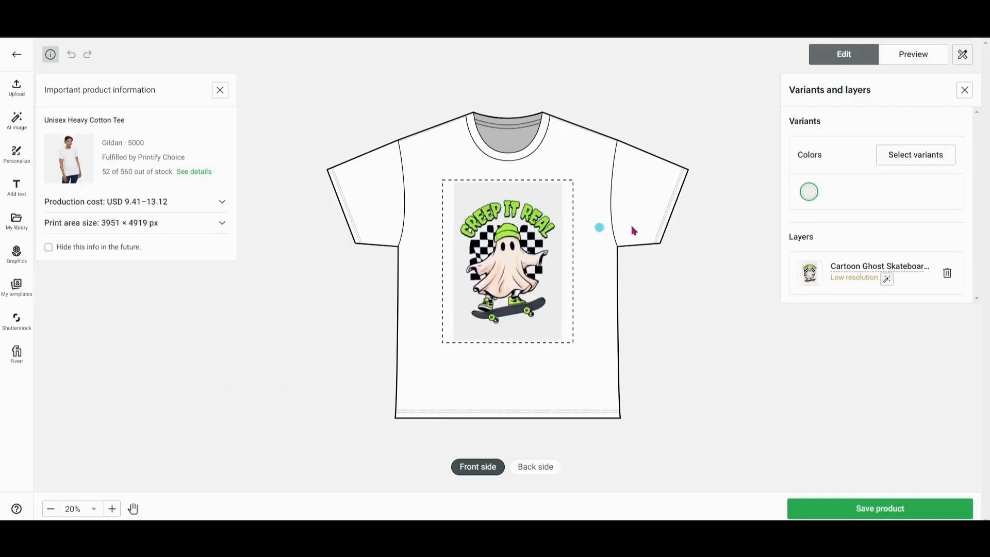
pyautogui.click(520, 257)
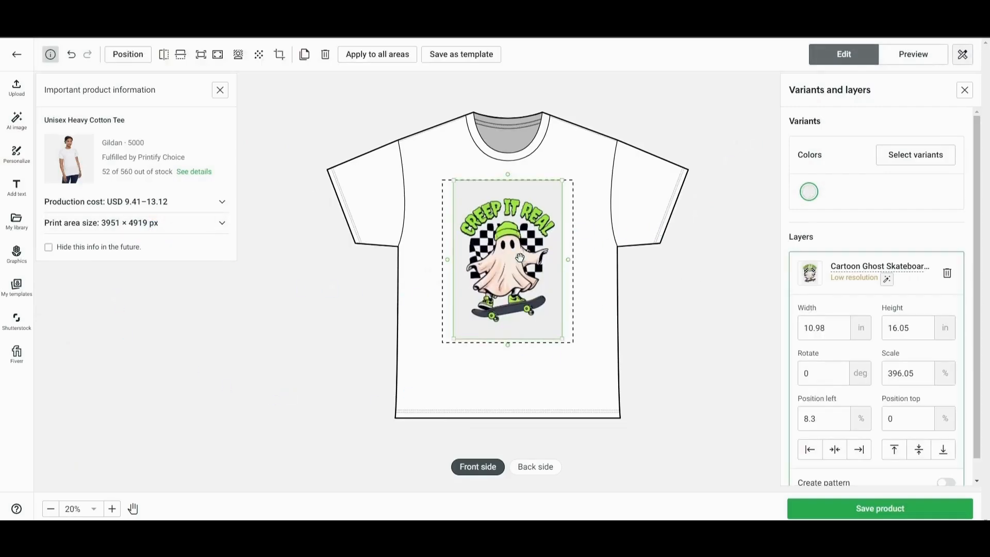
pyautogui.click(947, 276)
pyautogui.moveTo(625, 515); pyautogui.dragTo(490, 278)
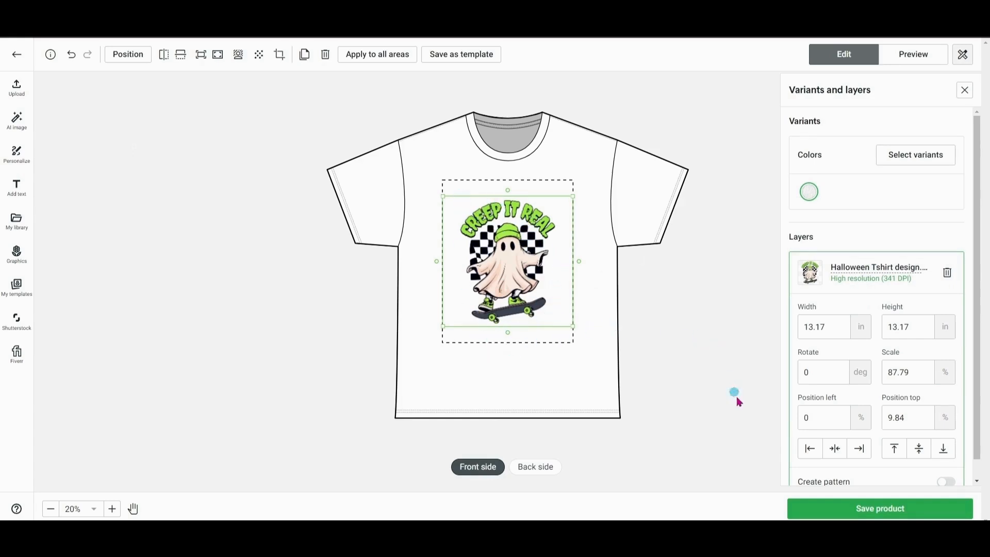
# Save the updated T-shirt product and examine the ghost print on the enlarged front mockup.
pyautogui.click(904, 505)
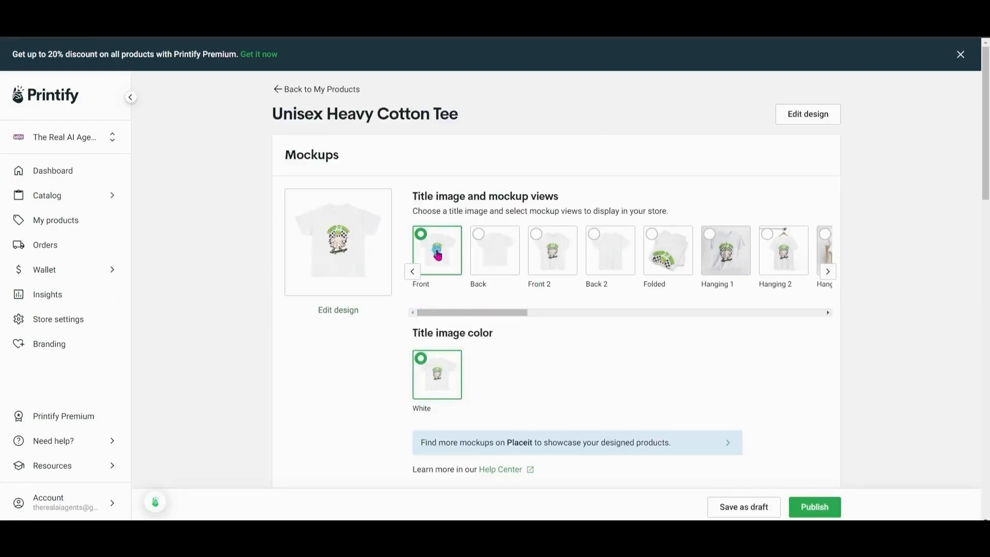
pyautogui.click(366, 250)
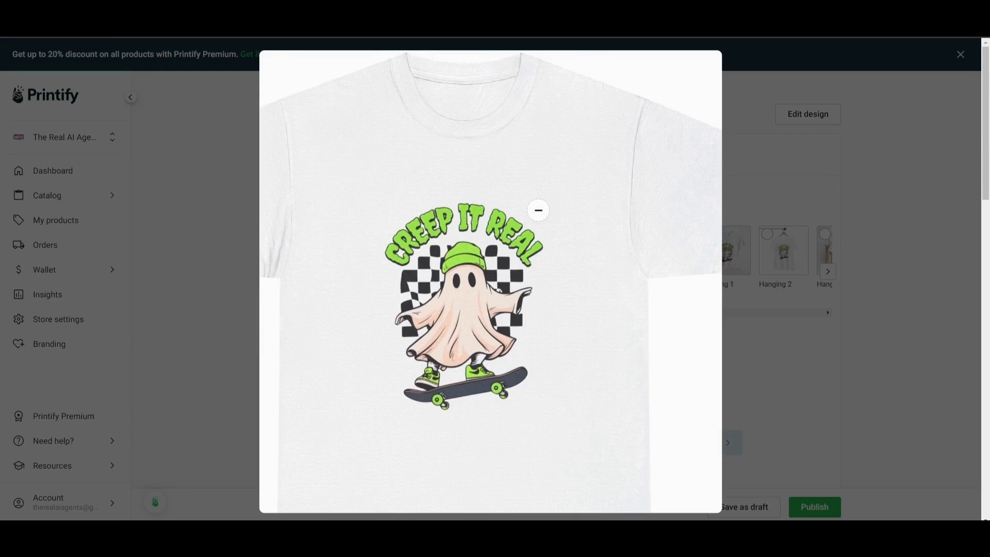
pyautogui.click(538, 210)
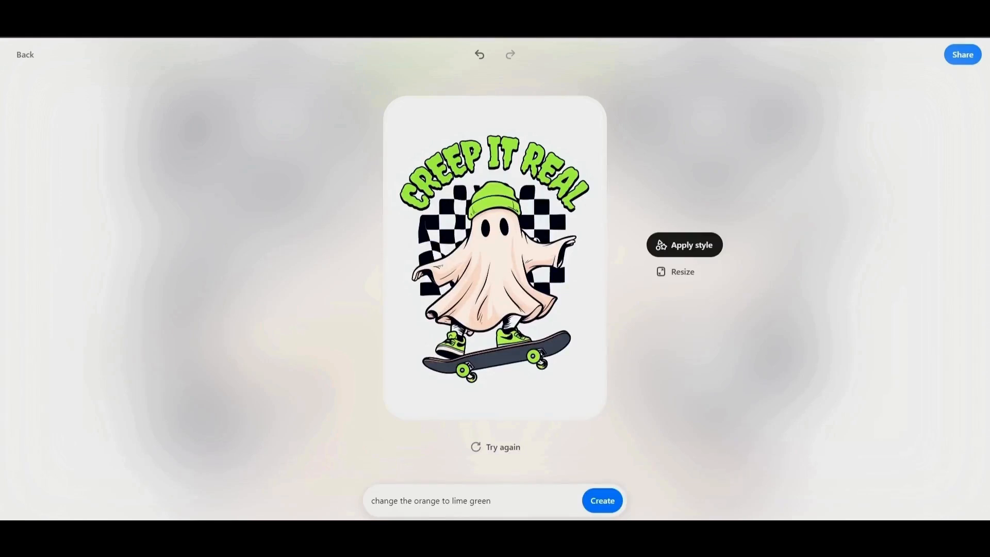
# Leave the ghost T-shirt design and open the "October Vibes" haunted-house template from the Virtual Backgrounds category.
pyautogui.click(24, 56)
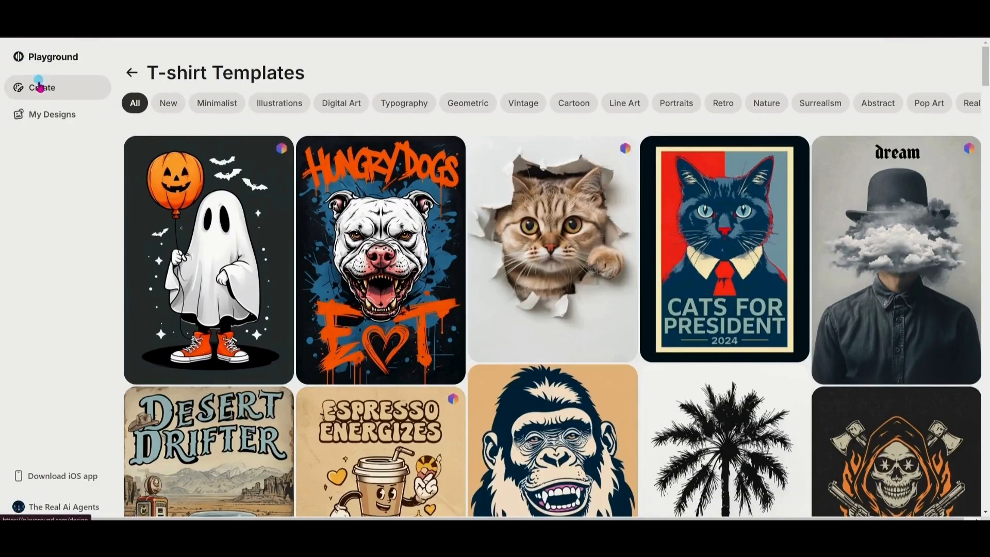
pyautogui.click(130, 74)
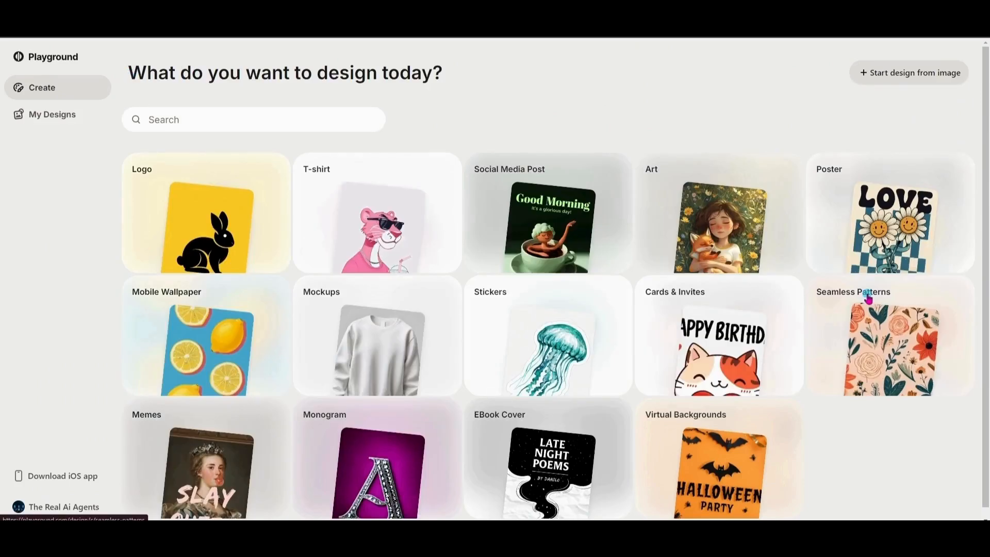
pyautogui.click(715, 458)
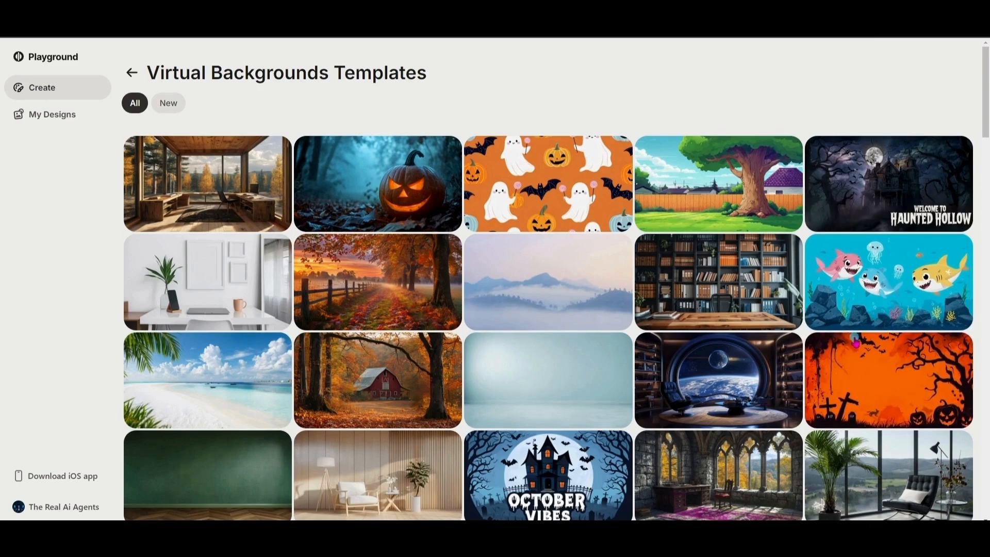
pyautogui.scroll(-1, 855, 342)
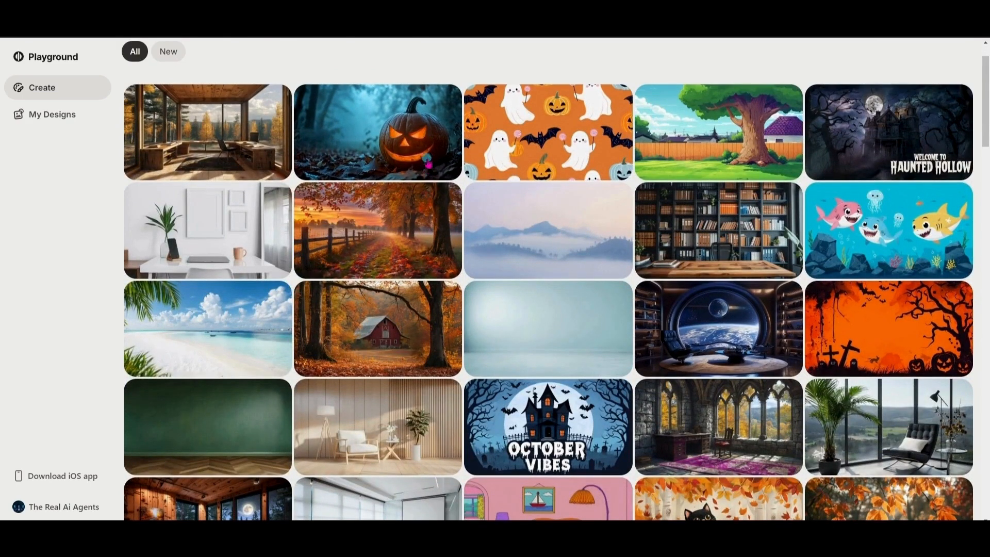
pyautogui.click(562, 454)
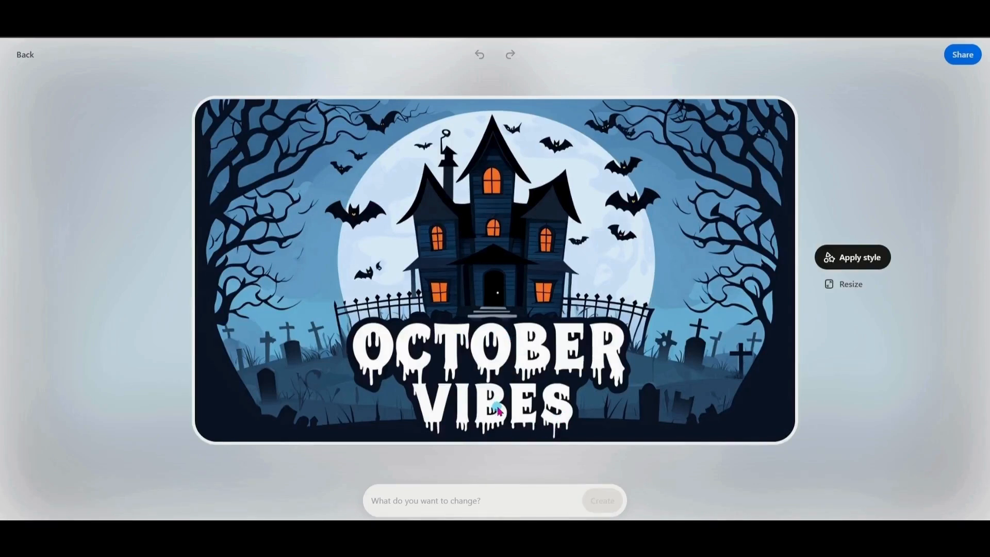
# Generate a version of the haunted-house background with the text changed to 'Spooky Homes Sell Too'.
pyautogui.click(484, 498)
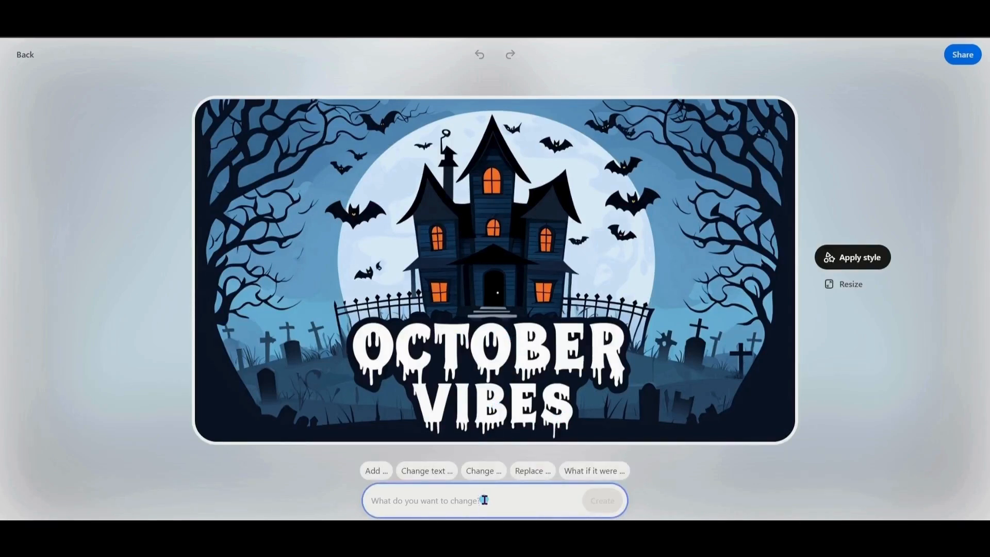
pyautogui.write("Change the text to 'Spooky Homes Sell Too'")
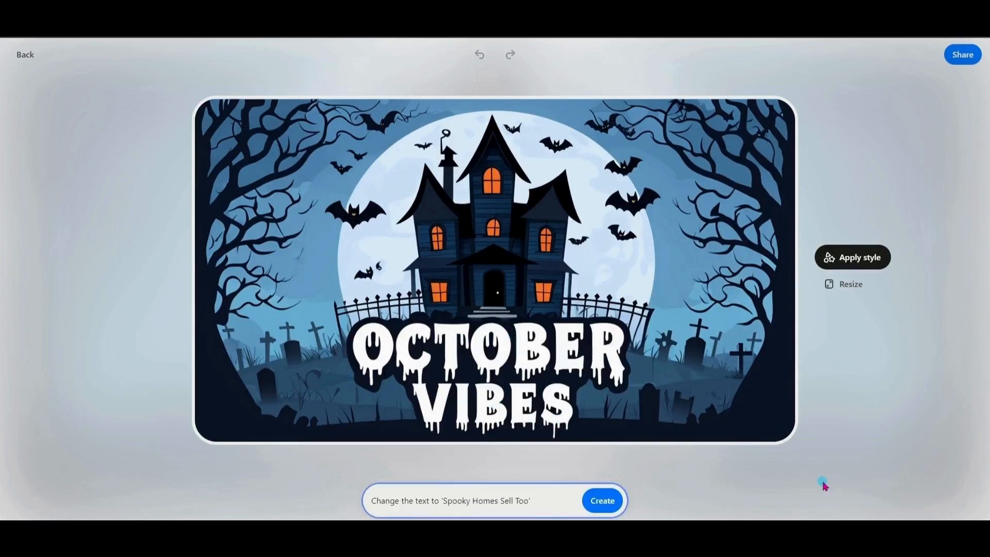
pyautogui.click(602, 500)
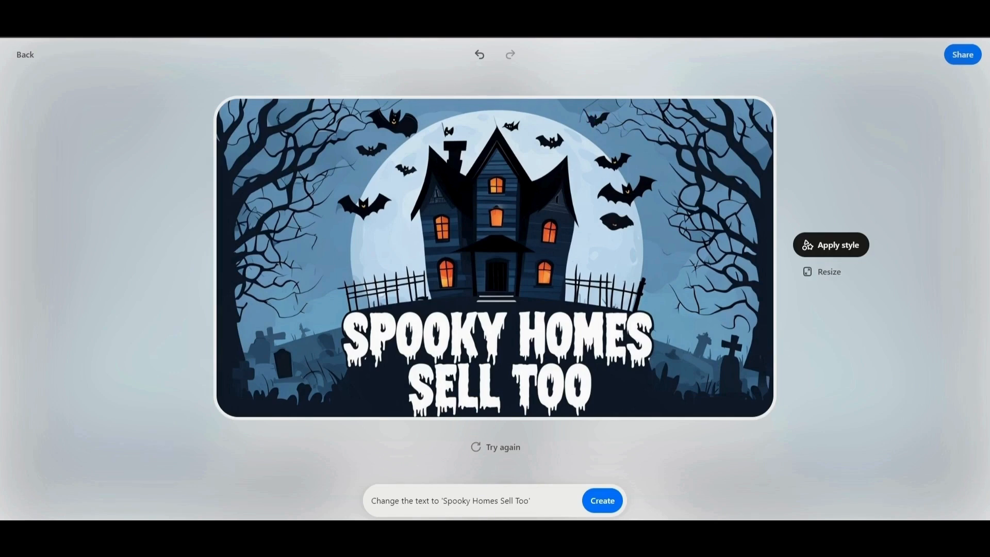
# Replace the edit prompt with "remove the bats" and generate the haunted-house background without bats.
pyautogui.click(548, 501)
pyautogui.moveTo(533, 501); pyautogui.dragTo(345, 507)
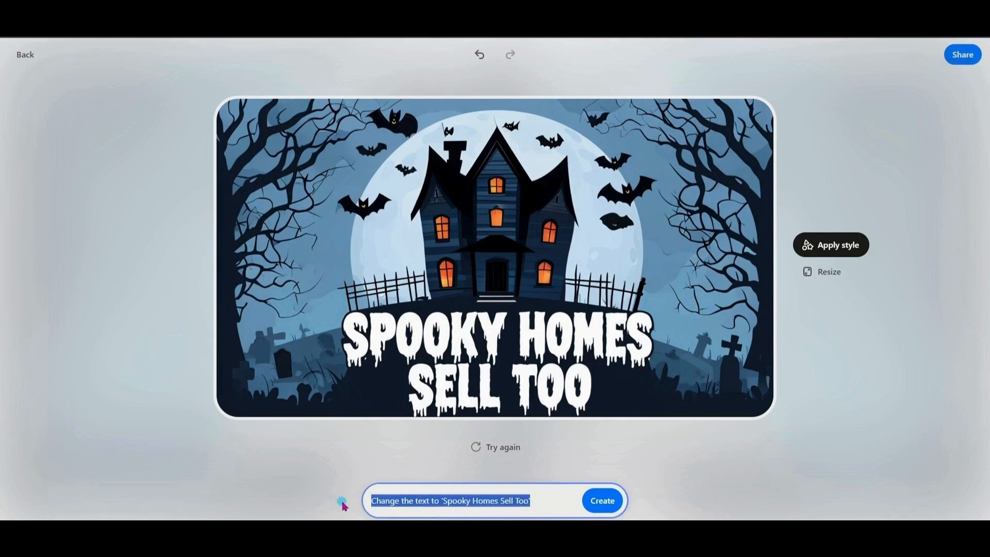
pyautogui.write('remove the bats')
pyautogui.press('Return')
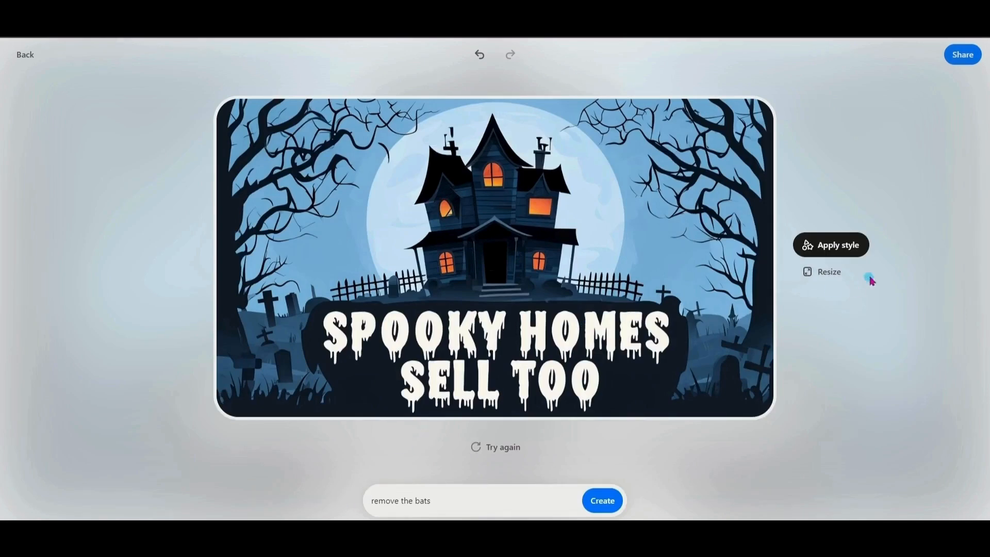
# Browse the style presets and apply a retro style in orange and dark blue tones to the haunted-house background.
pyautogui.click(838, 246)
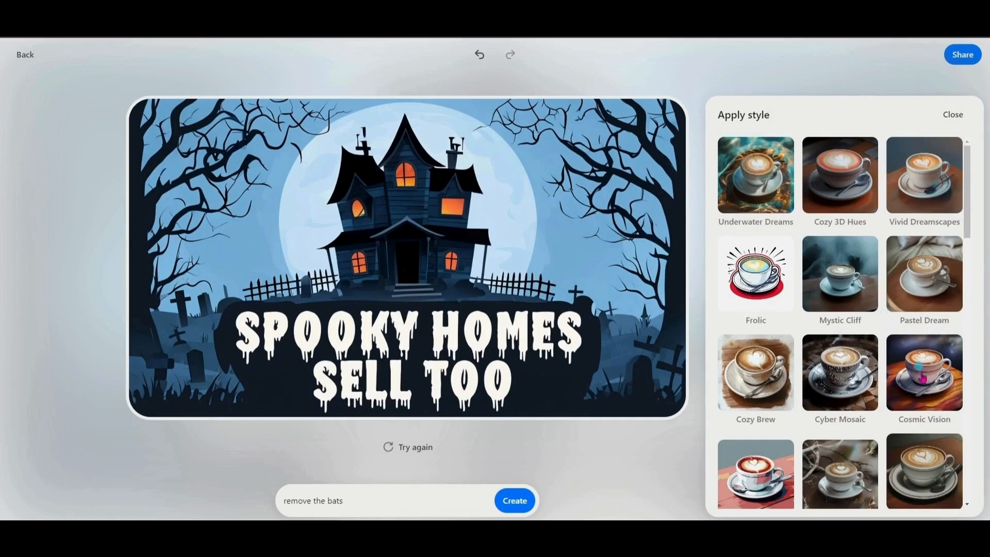
pyautogui.scroll(-4, 920, 371)
pyautogui.scroll(-1, 923, 437)
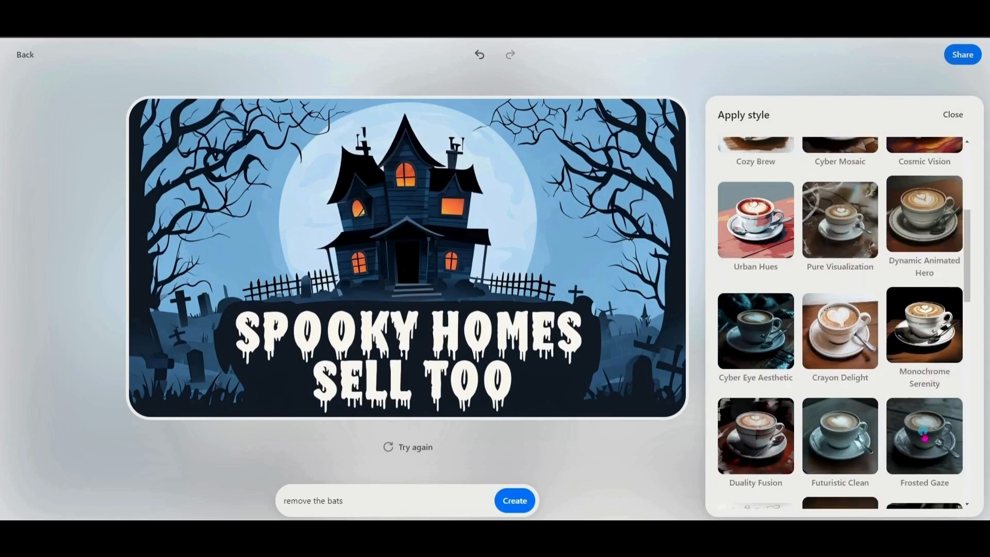
pyautogui.scroll(-4, 924, 436)
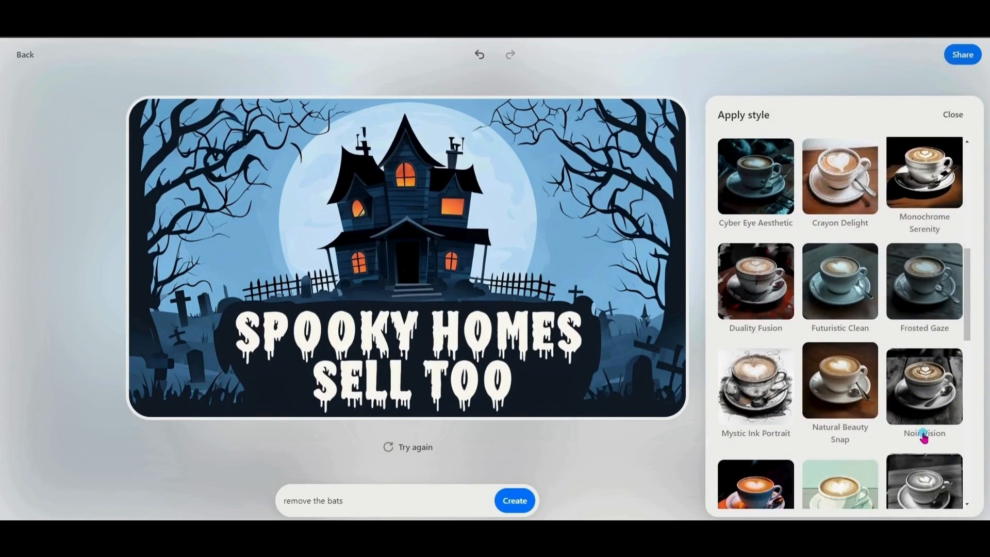
pyautogui.scroll(-1, 924, 438)
pyautogui.scroll(-2, 924, 438)
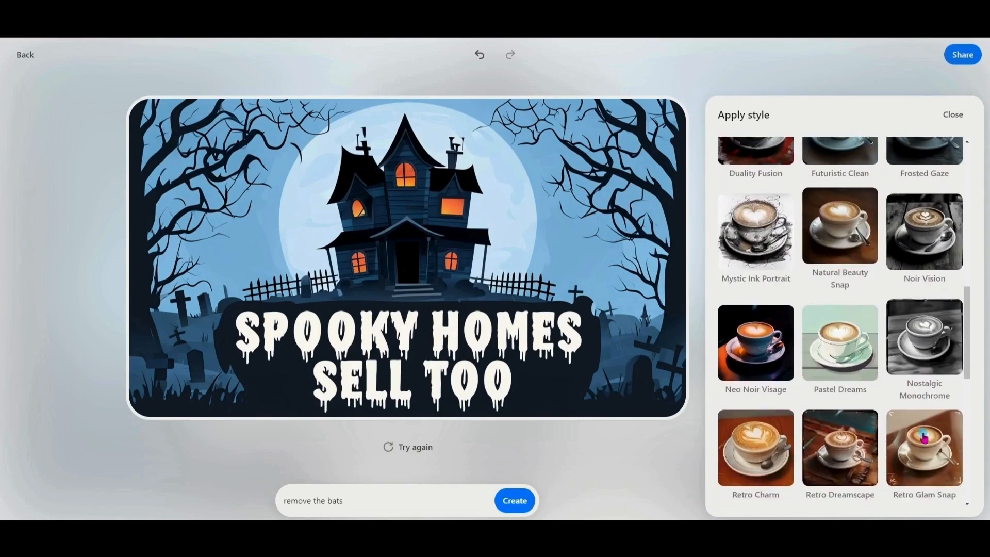
pyautogui.scroll(-2, 924, 437)
pyautogui.scroll(-2, 923, 437)
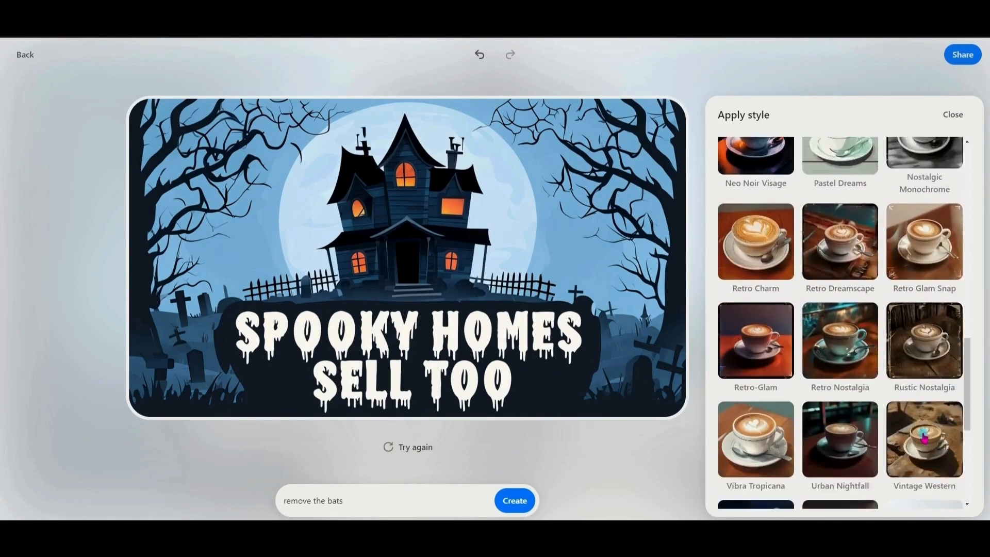
pyautogui.scroll(-2, 924, 437)
pyautogui.click(845, 235)
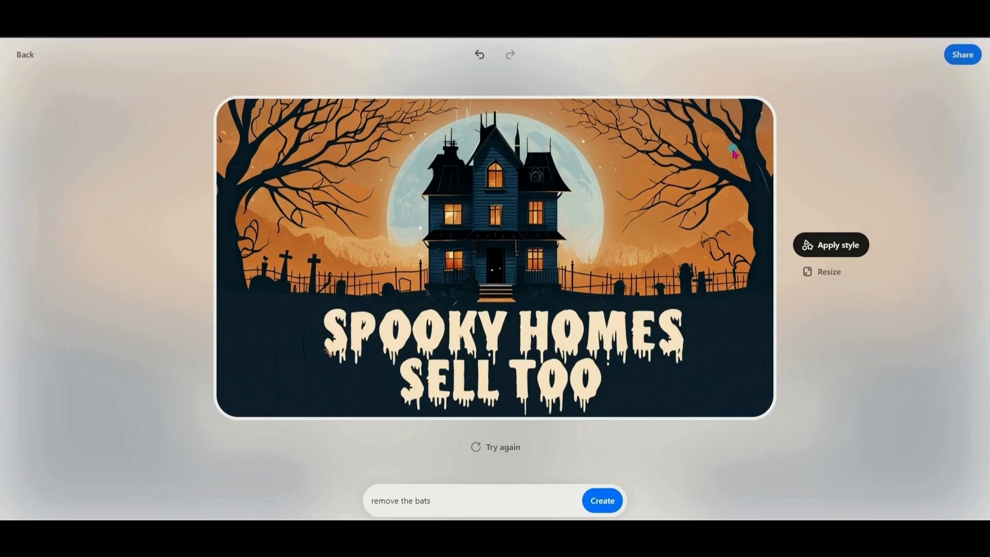
# Examine the sharing, download, upscale and background-removal options for the restyled haunted-house background, and leave the design.
pyautogui.click(962, 56)
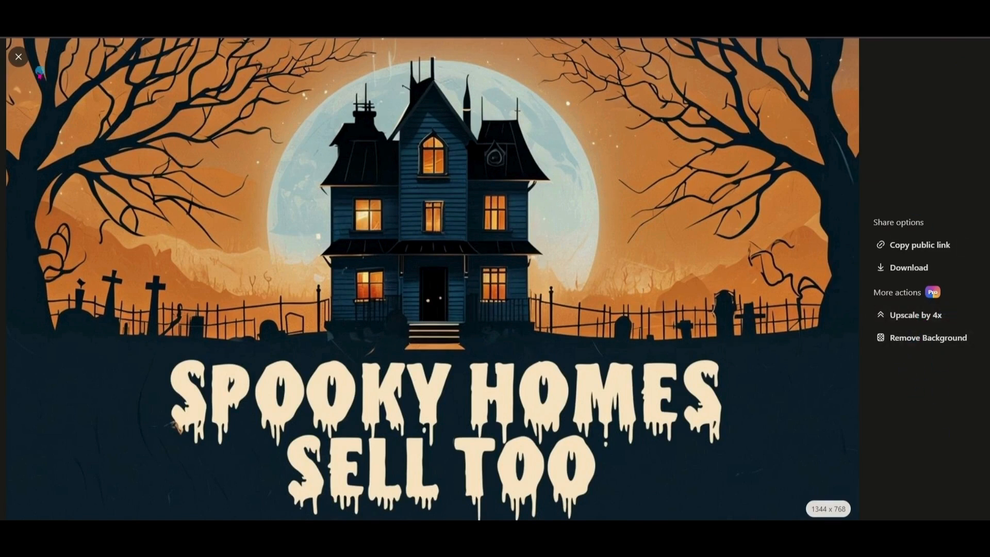
pyautogui.click(18, 57)
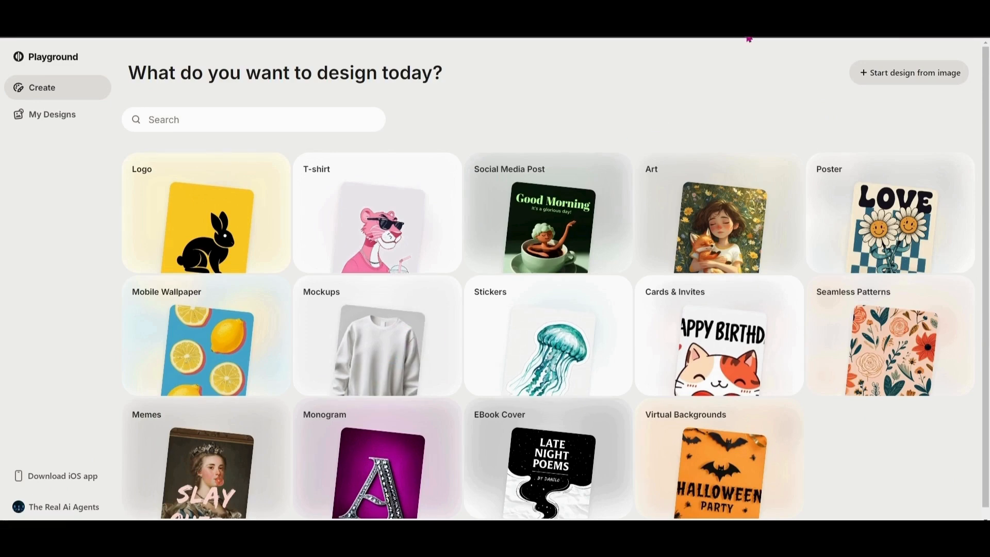
# Start a design from the red-haired witch image and generate the added text 'Join Me for A Night of Halloween Fun' in a bold white font.
pyautogui.click(895, 78)
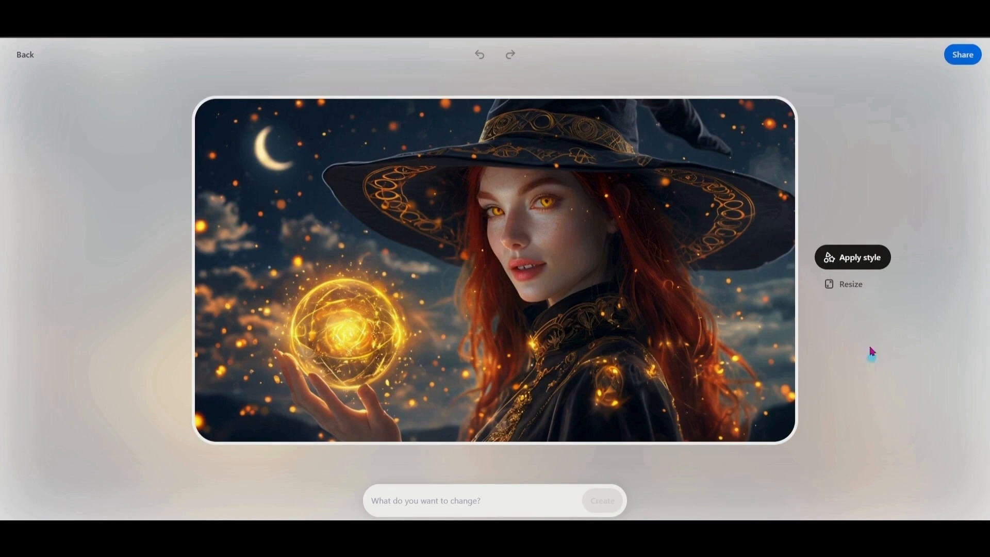
pyautogui.moveTo(643, 532)
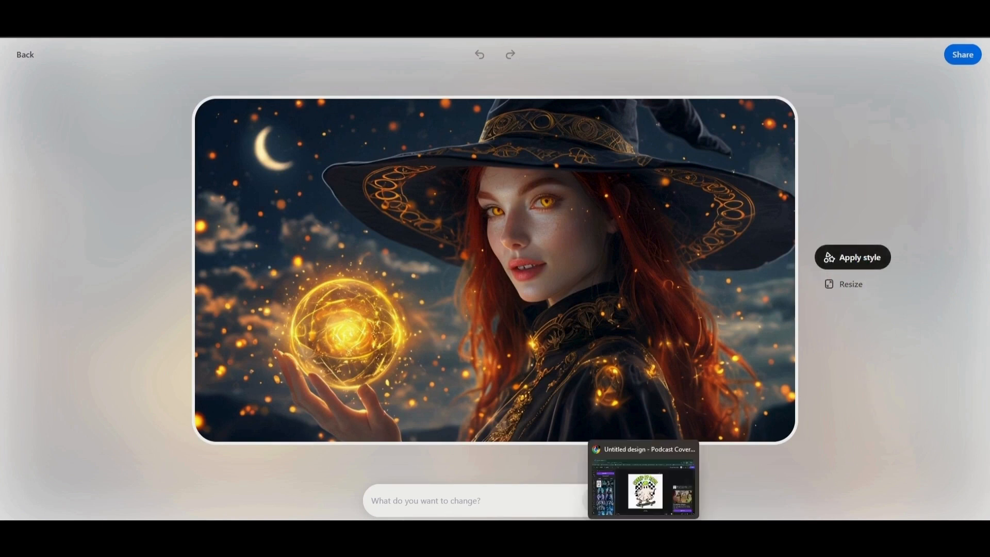
pyautogui.click(438, 507)
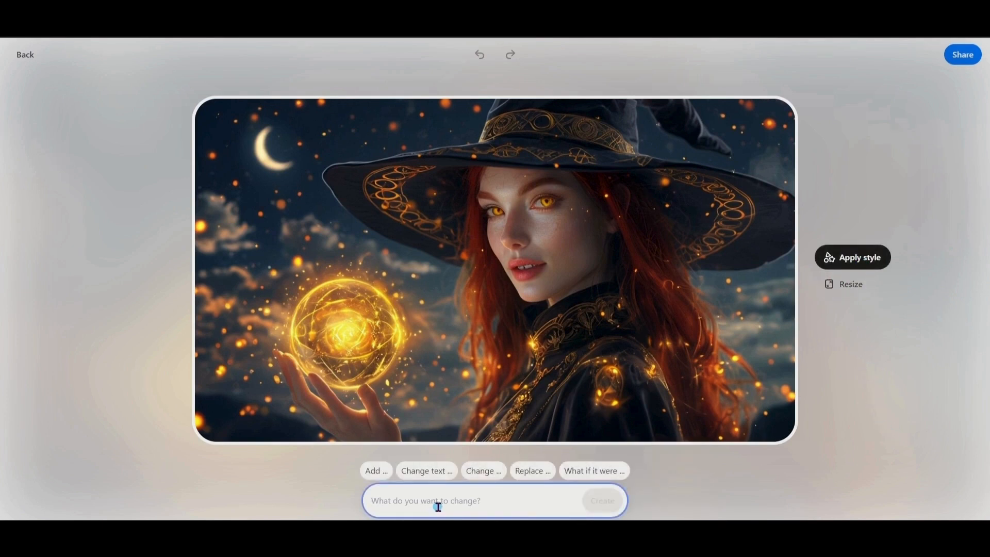
pyautogui.click(373, 472)
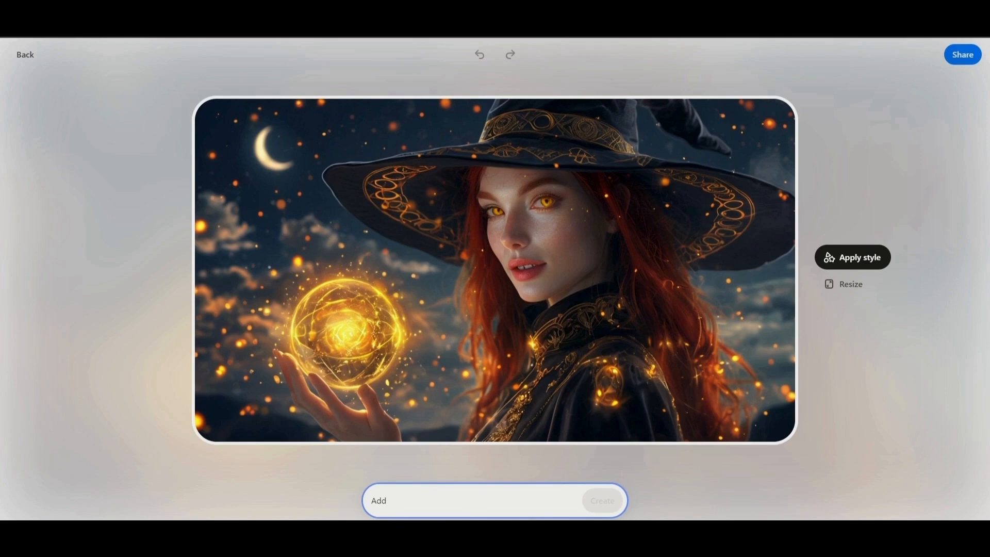
pyautogui.write("the text 'Join Me for A Night of Halloween Fun' in a bold white font")
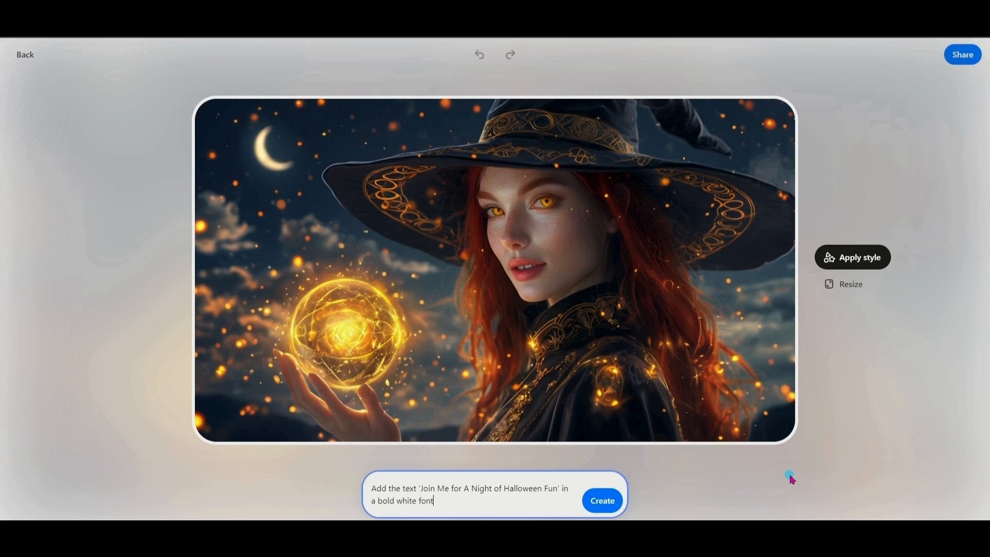
pyautogui.click(604, 500)
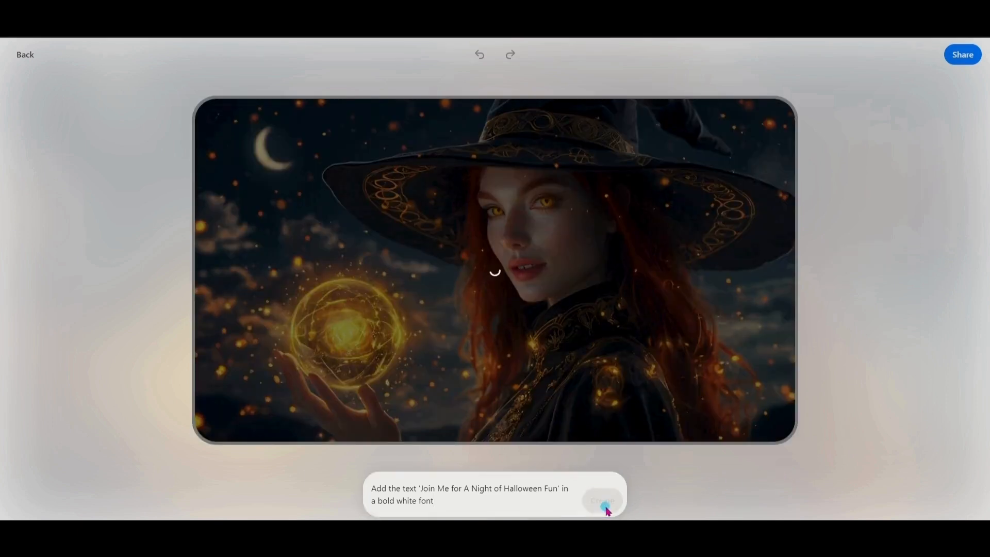